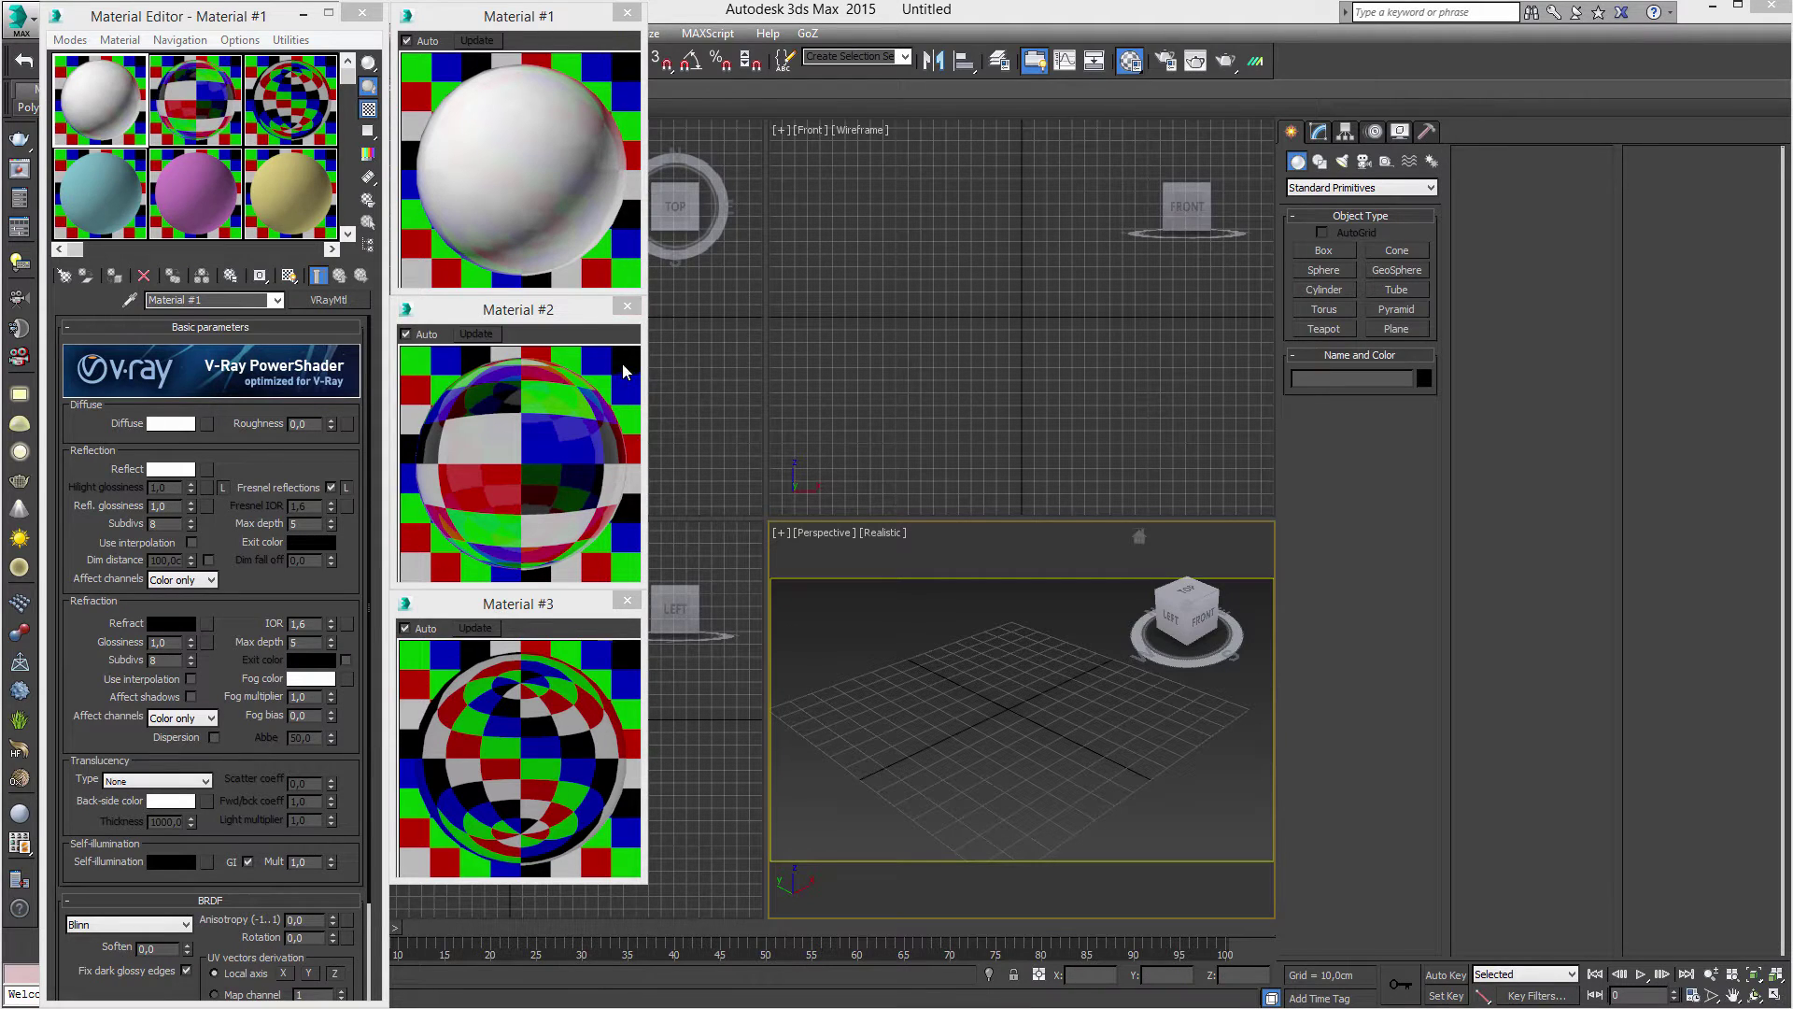
Browse Materials #3 and #1 and toggle the checkered sample background off and back on.
left_click(313, 99)
left_click(240, 39)
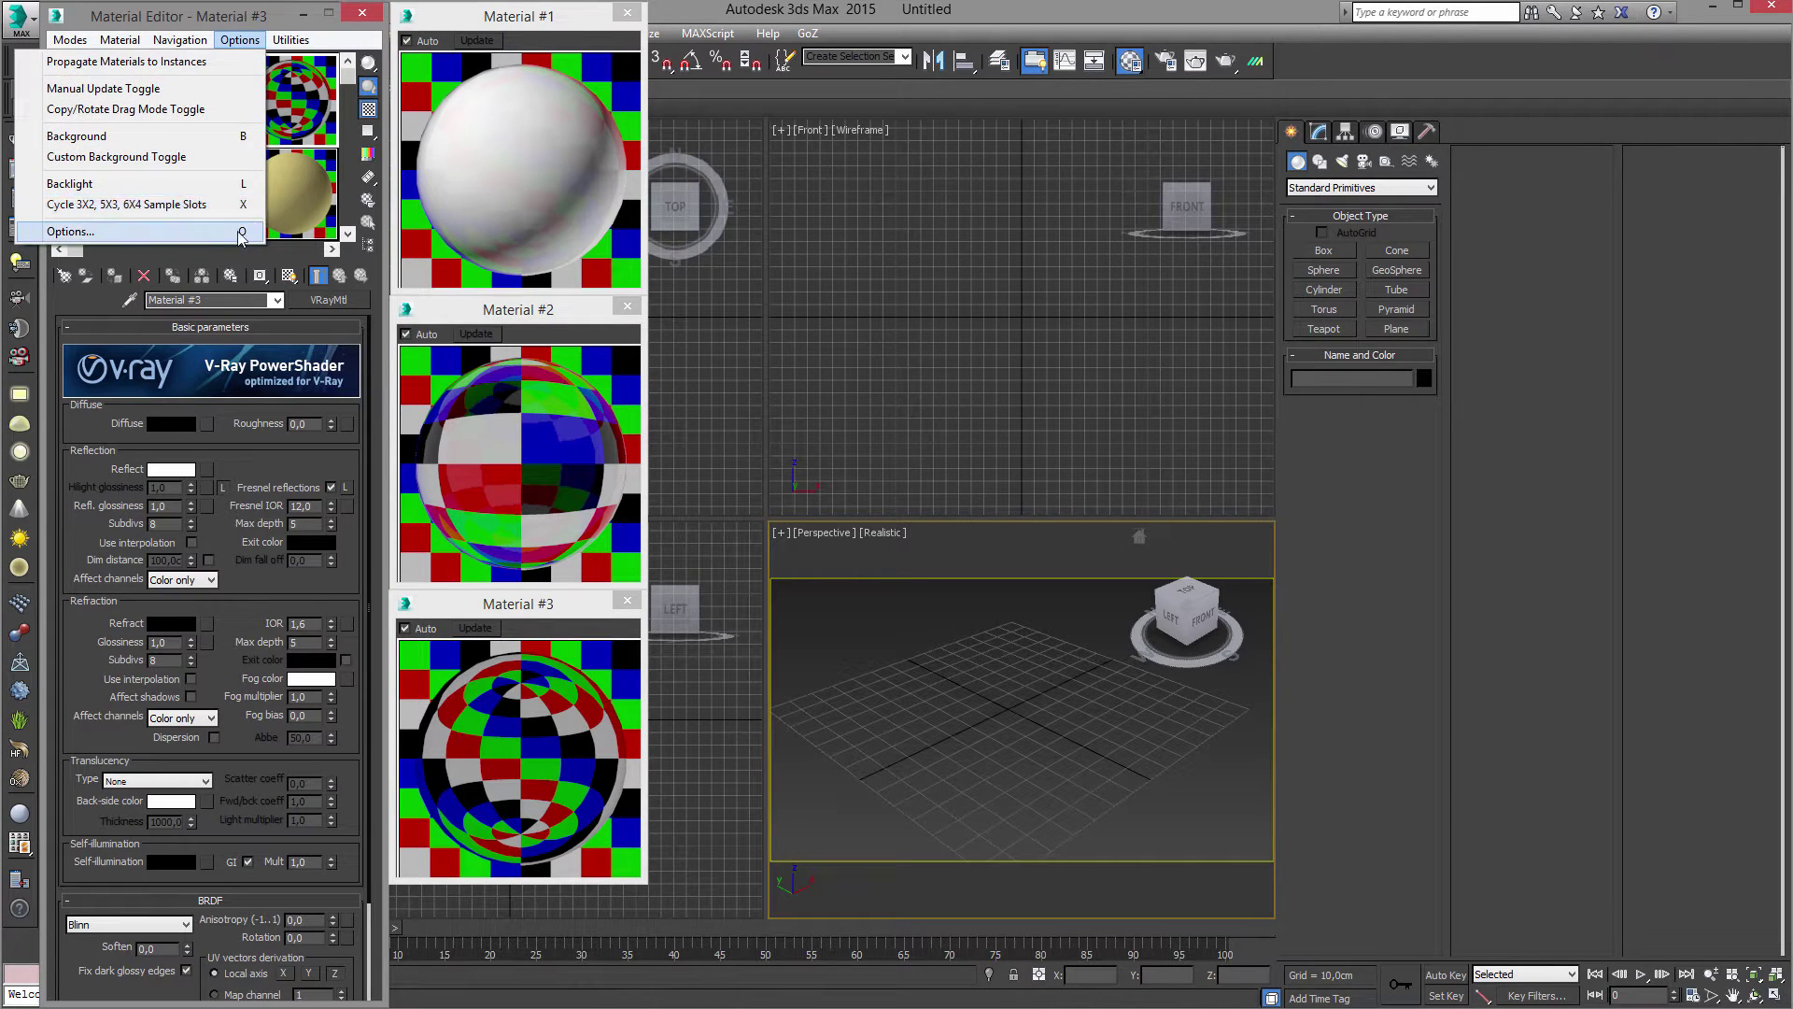
left_click(524, 153)
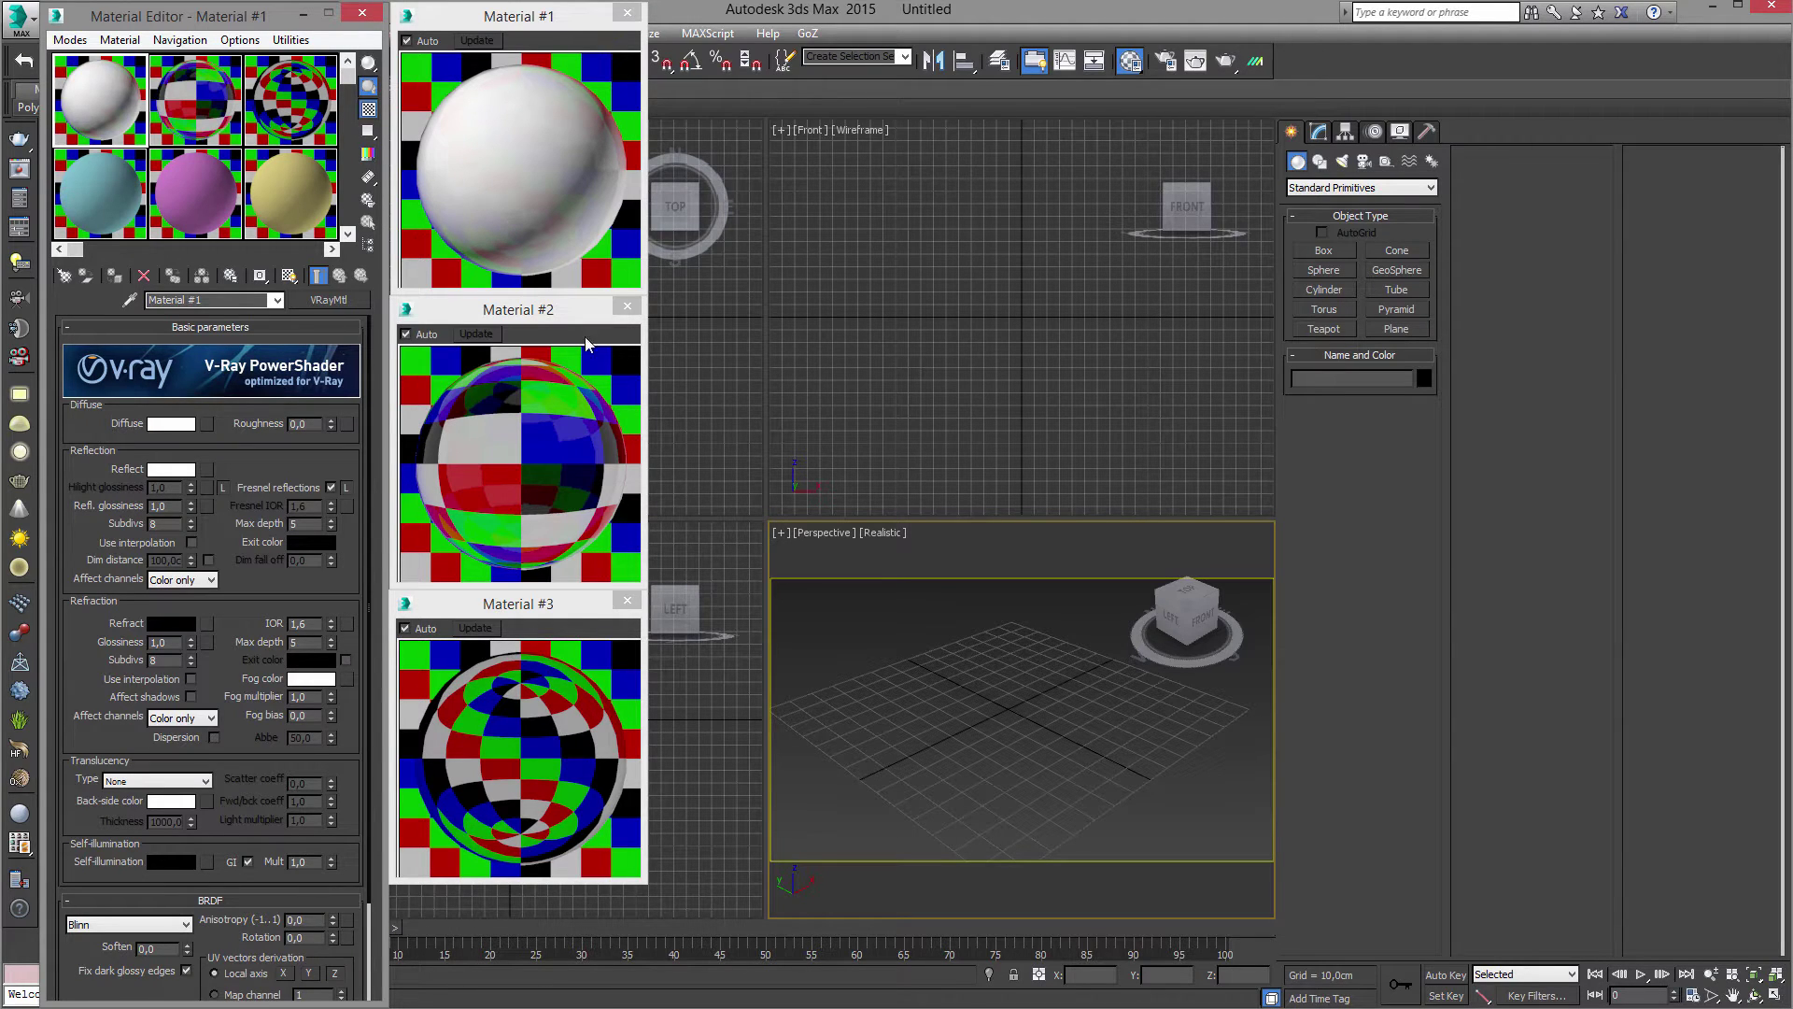
left_click(368, 110)
left_click(368, 110)
Enable the custom sample background material_slot_bg.psd in the Material Editor options and apply it.
left_click(241, 42)
left_click(200, 230)
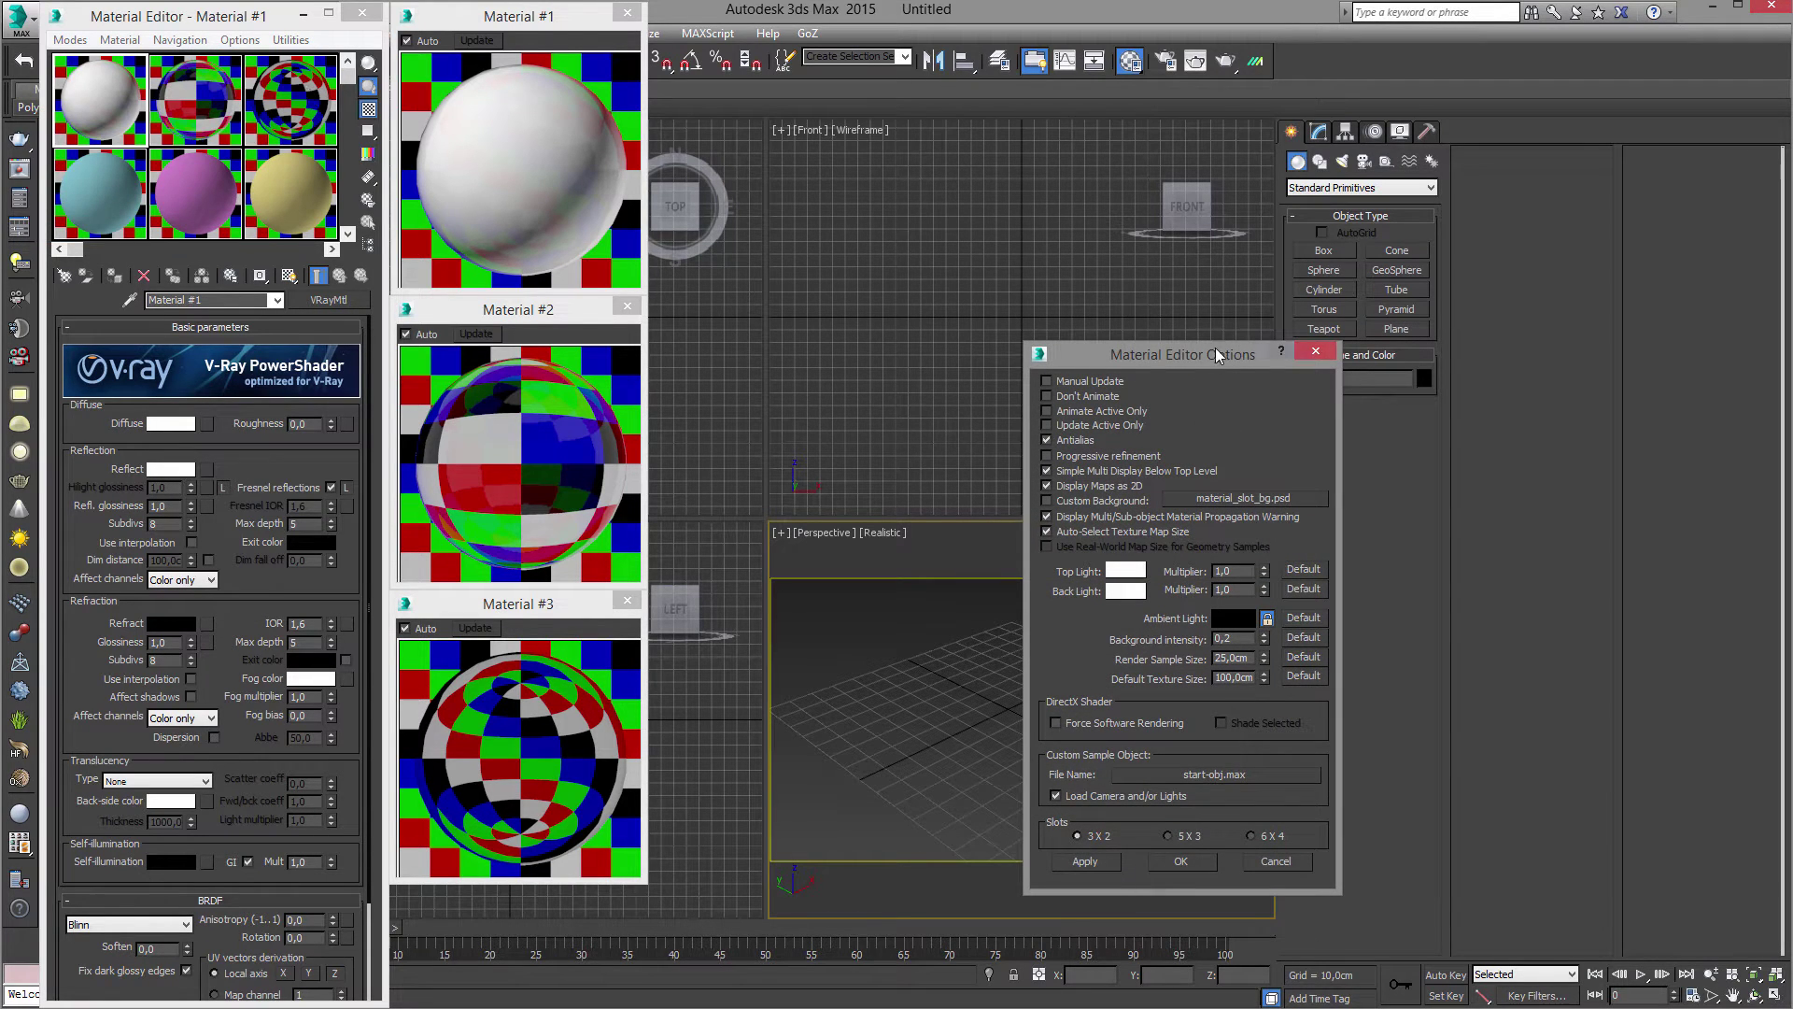
left_click_drag(1205, 353, 1080, 145)
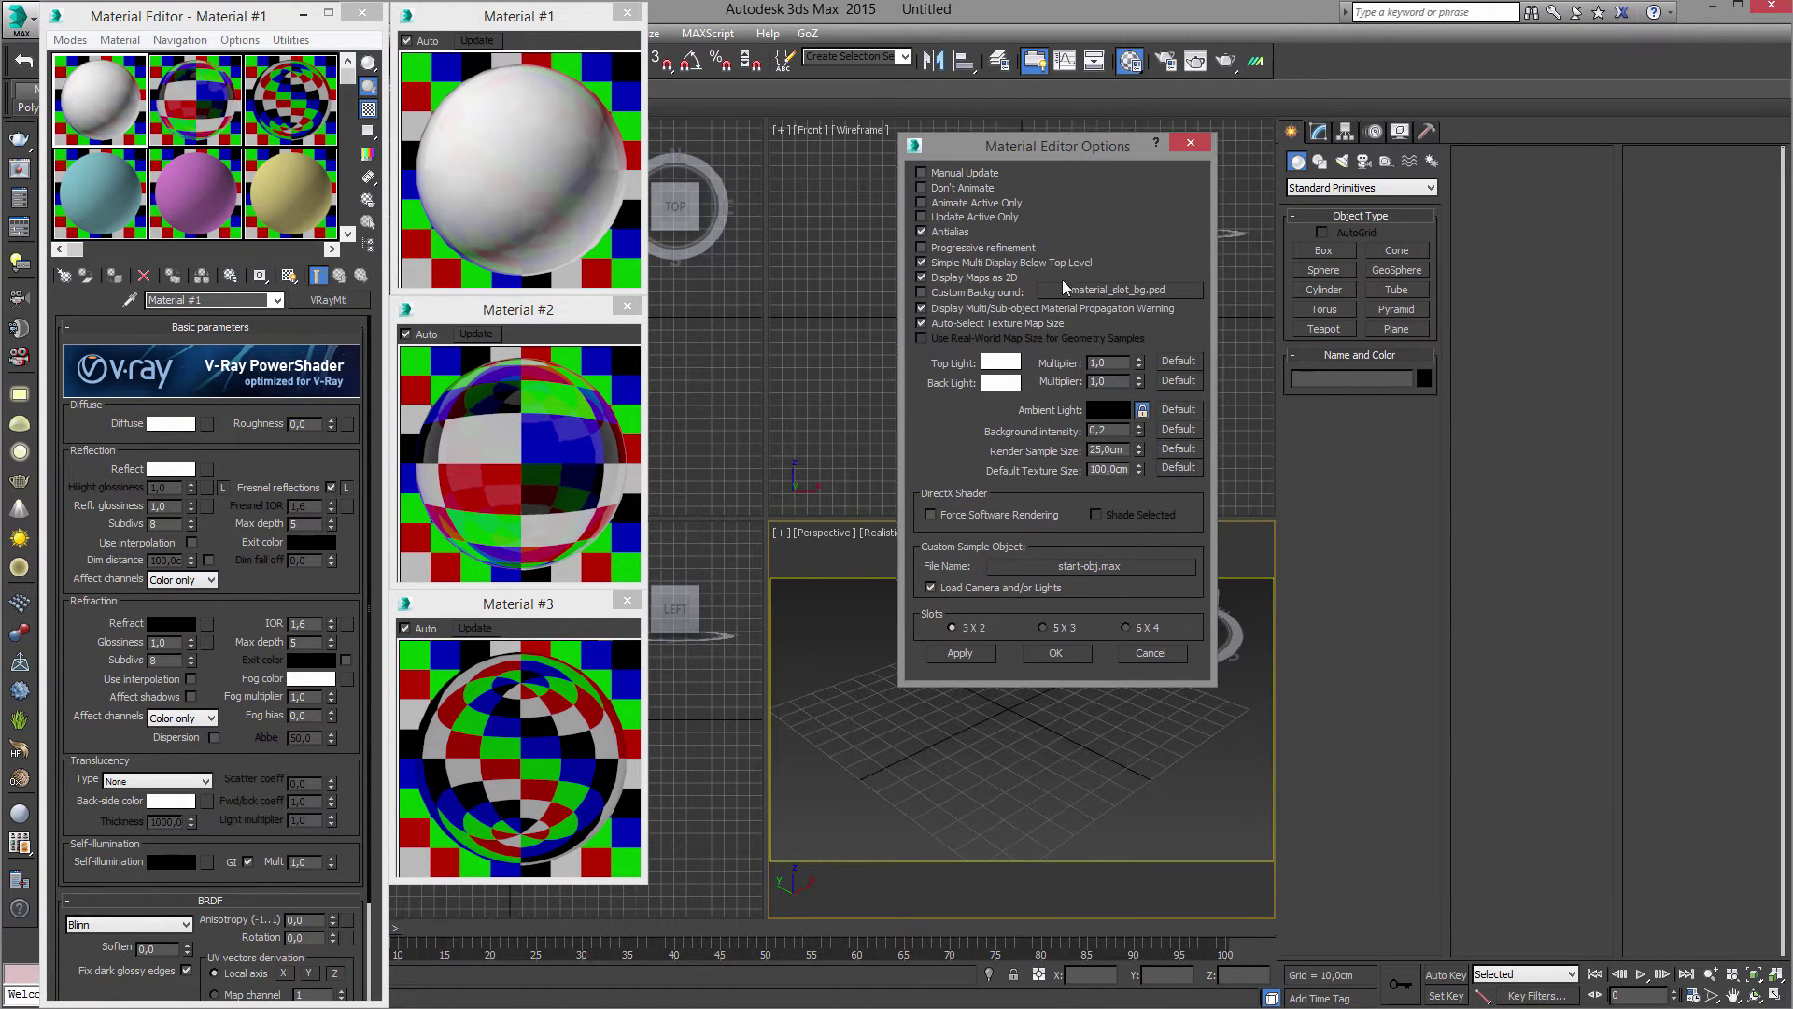
left_click(944, 292)
left_click(972, 653)
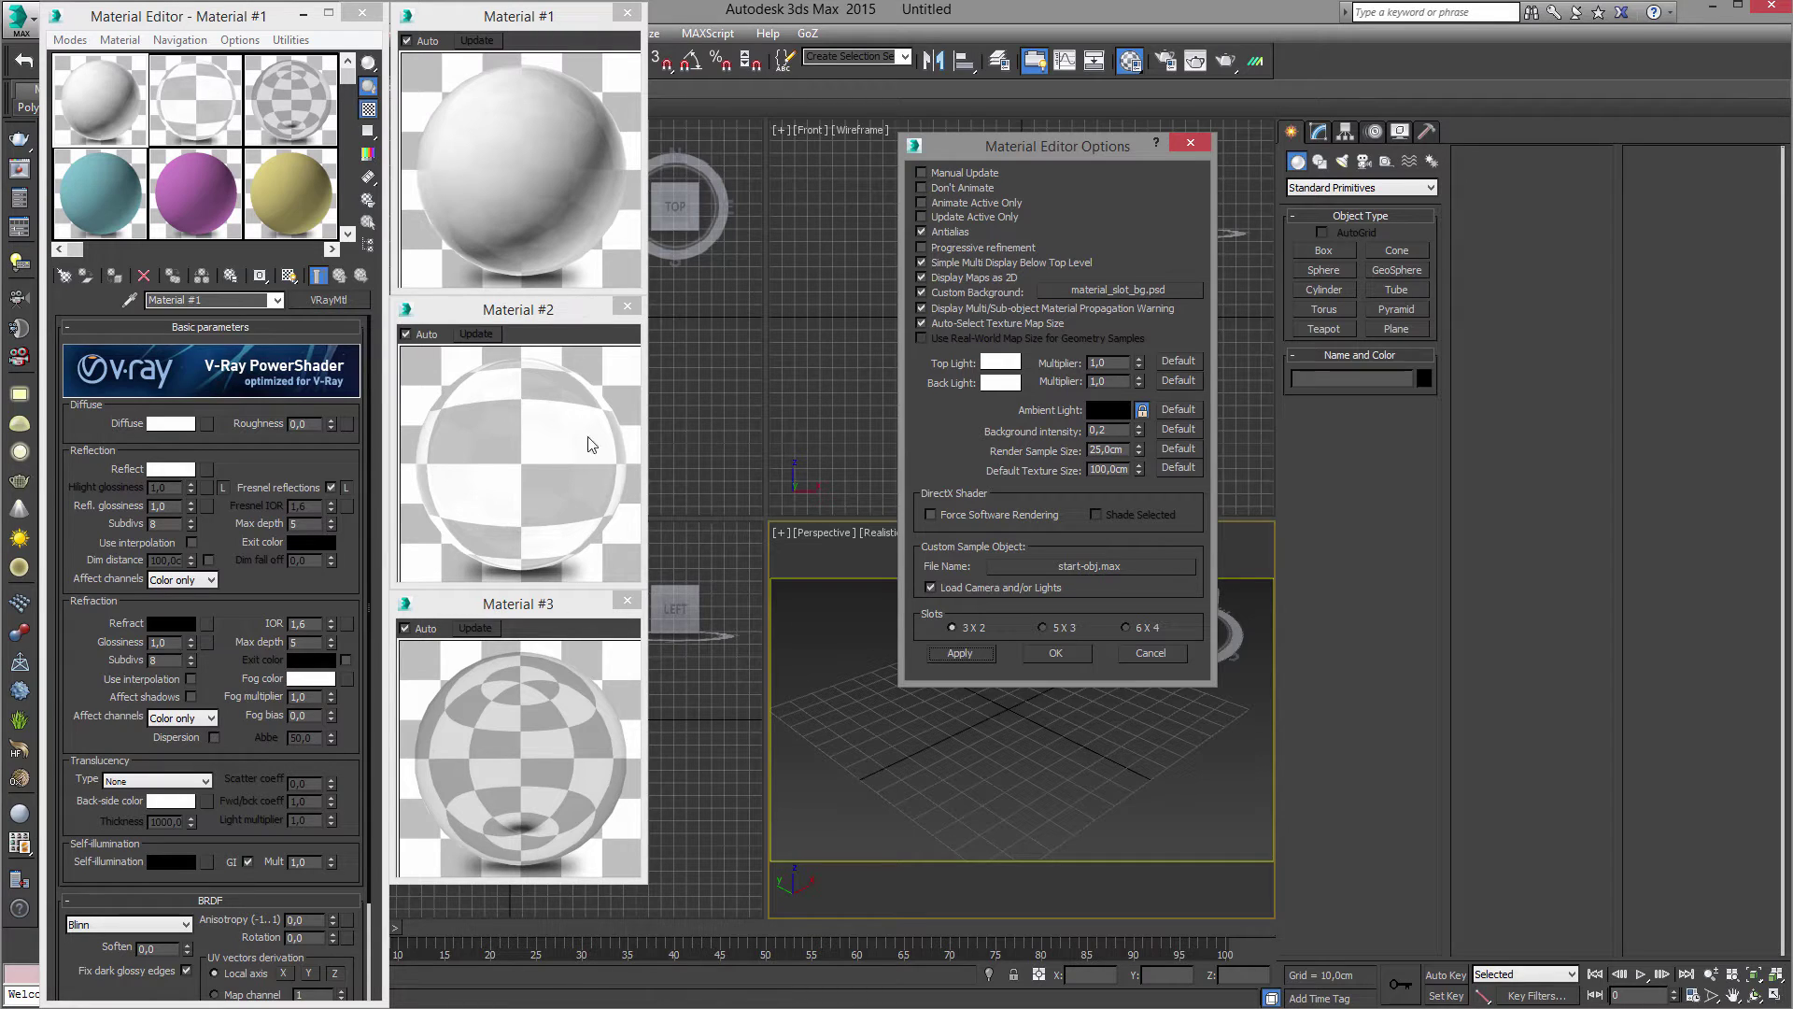
Close the options dialog and refresh the previews of Materials #2, #3 and #1.
left_click(1054, 652)
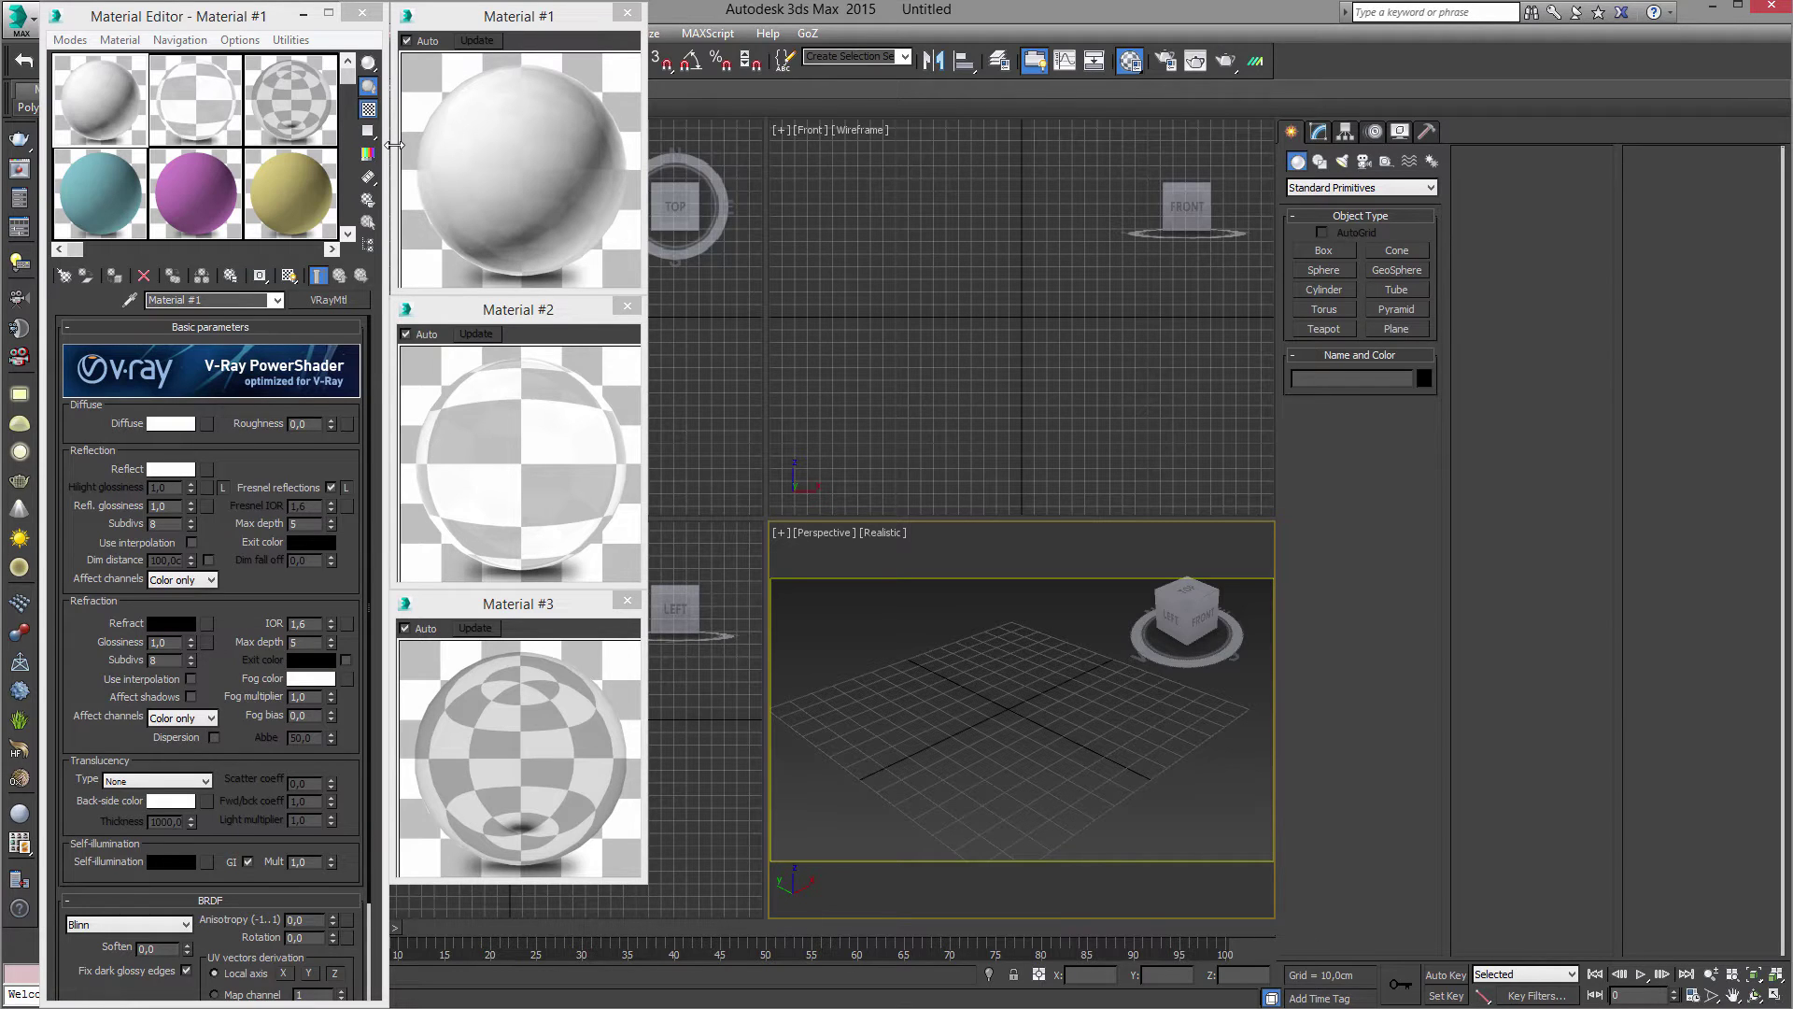
left_click(123, 91)
left_click(196, 100)
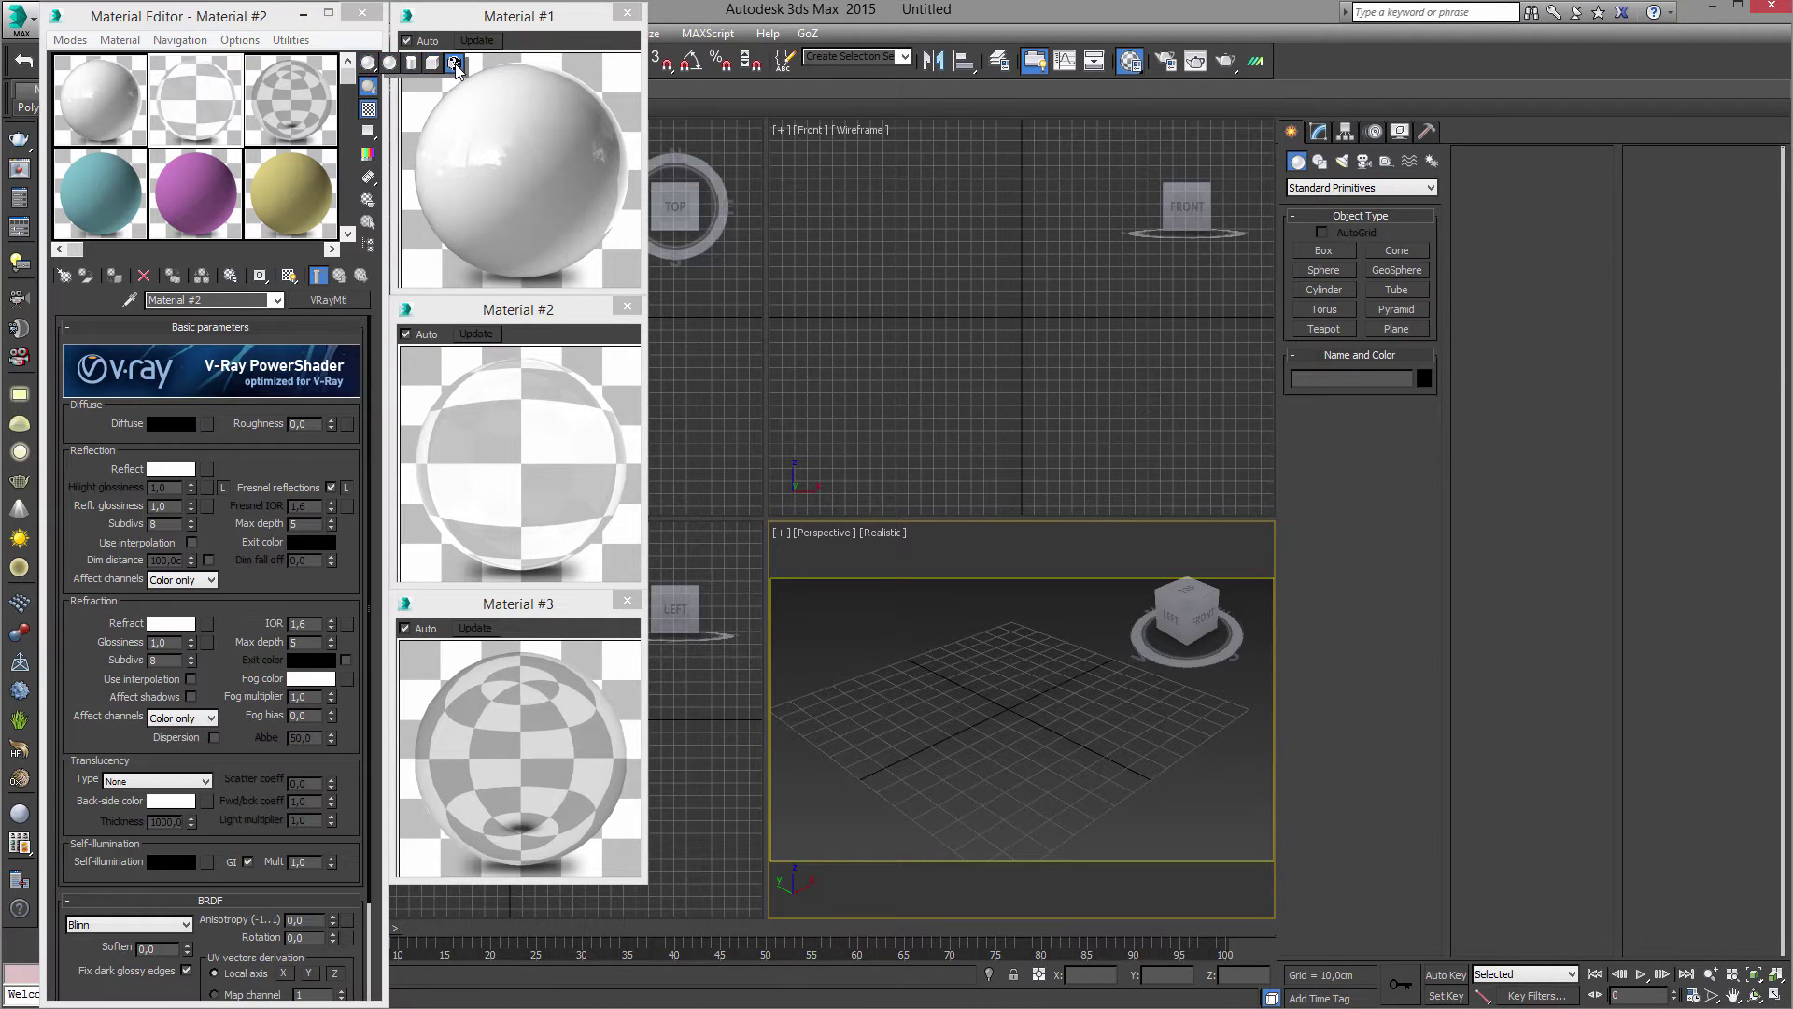
left_click(293, 97)
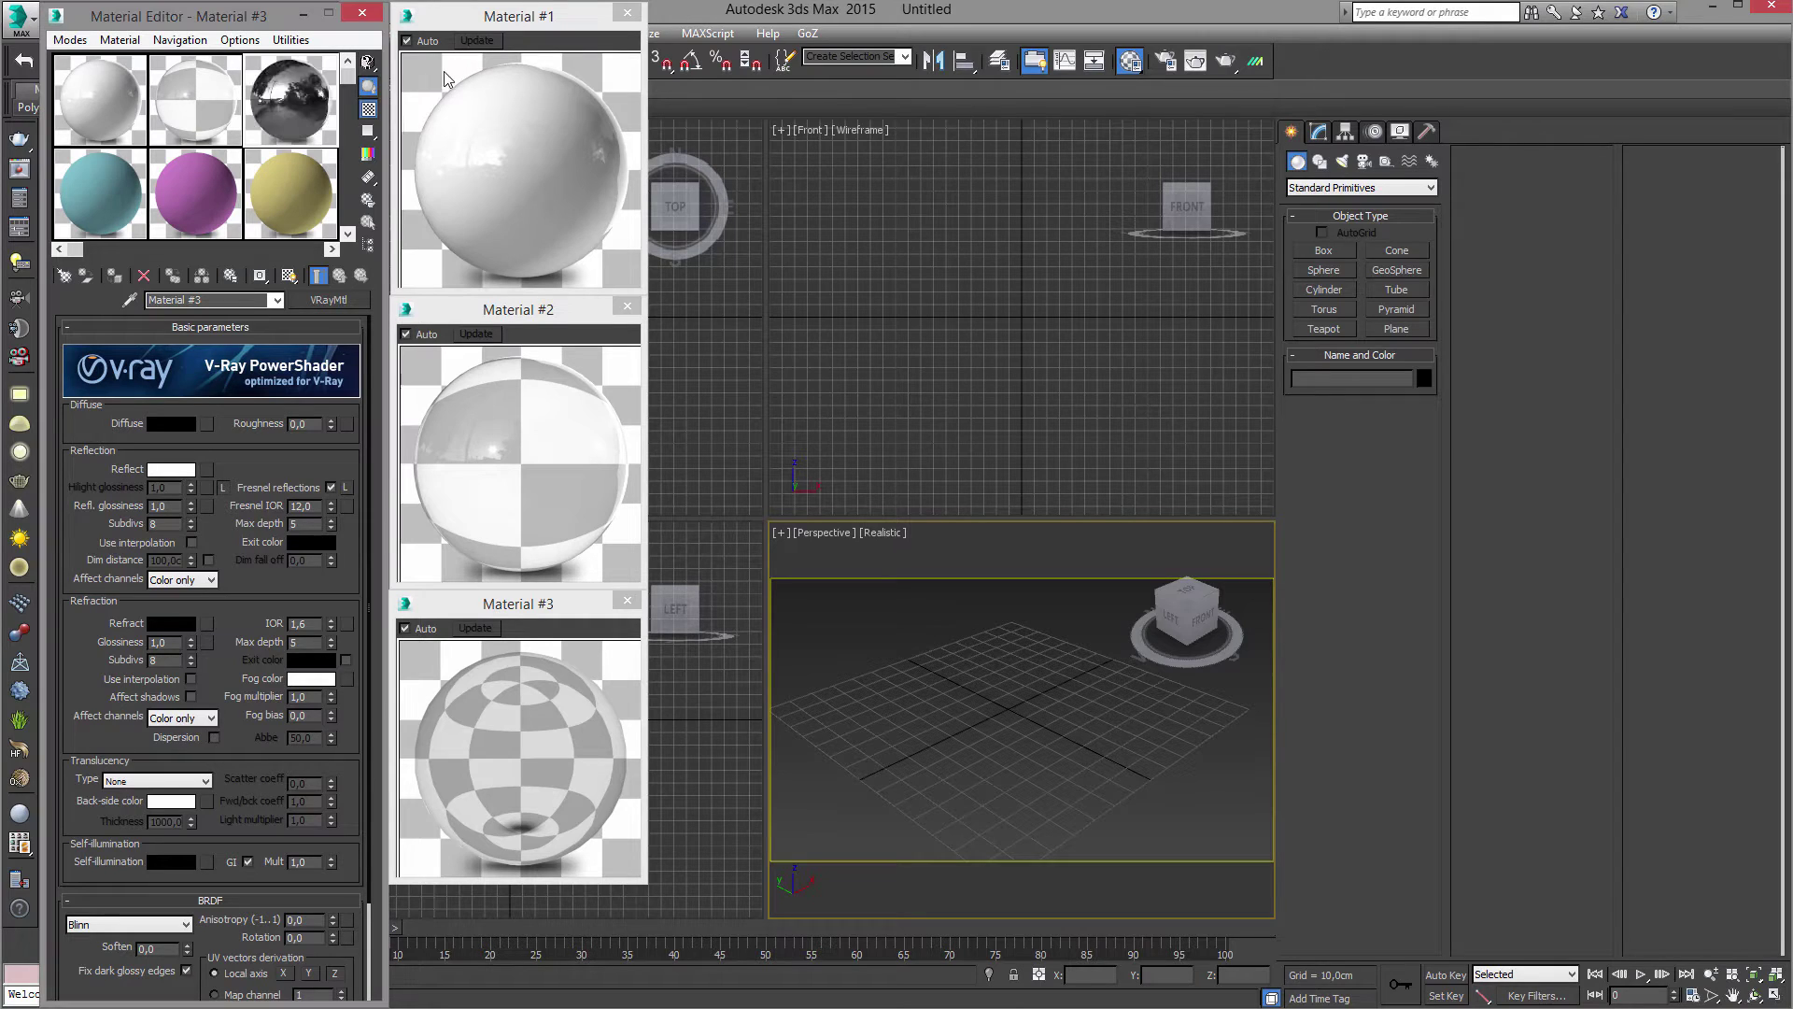
left_click(75, 99)
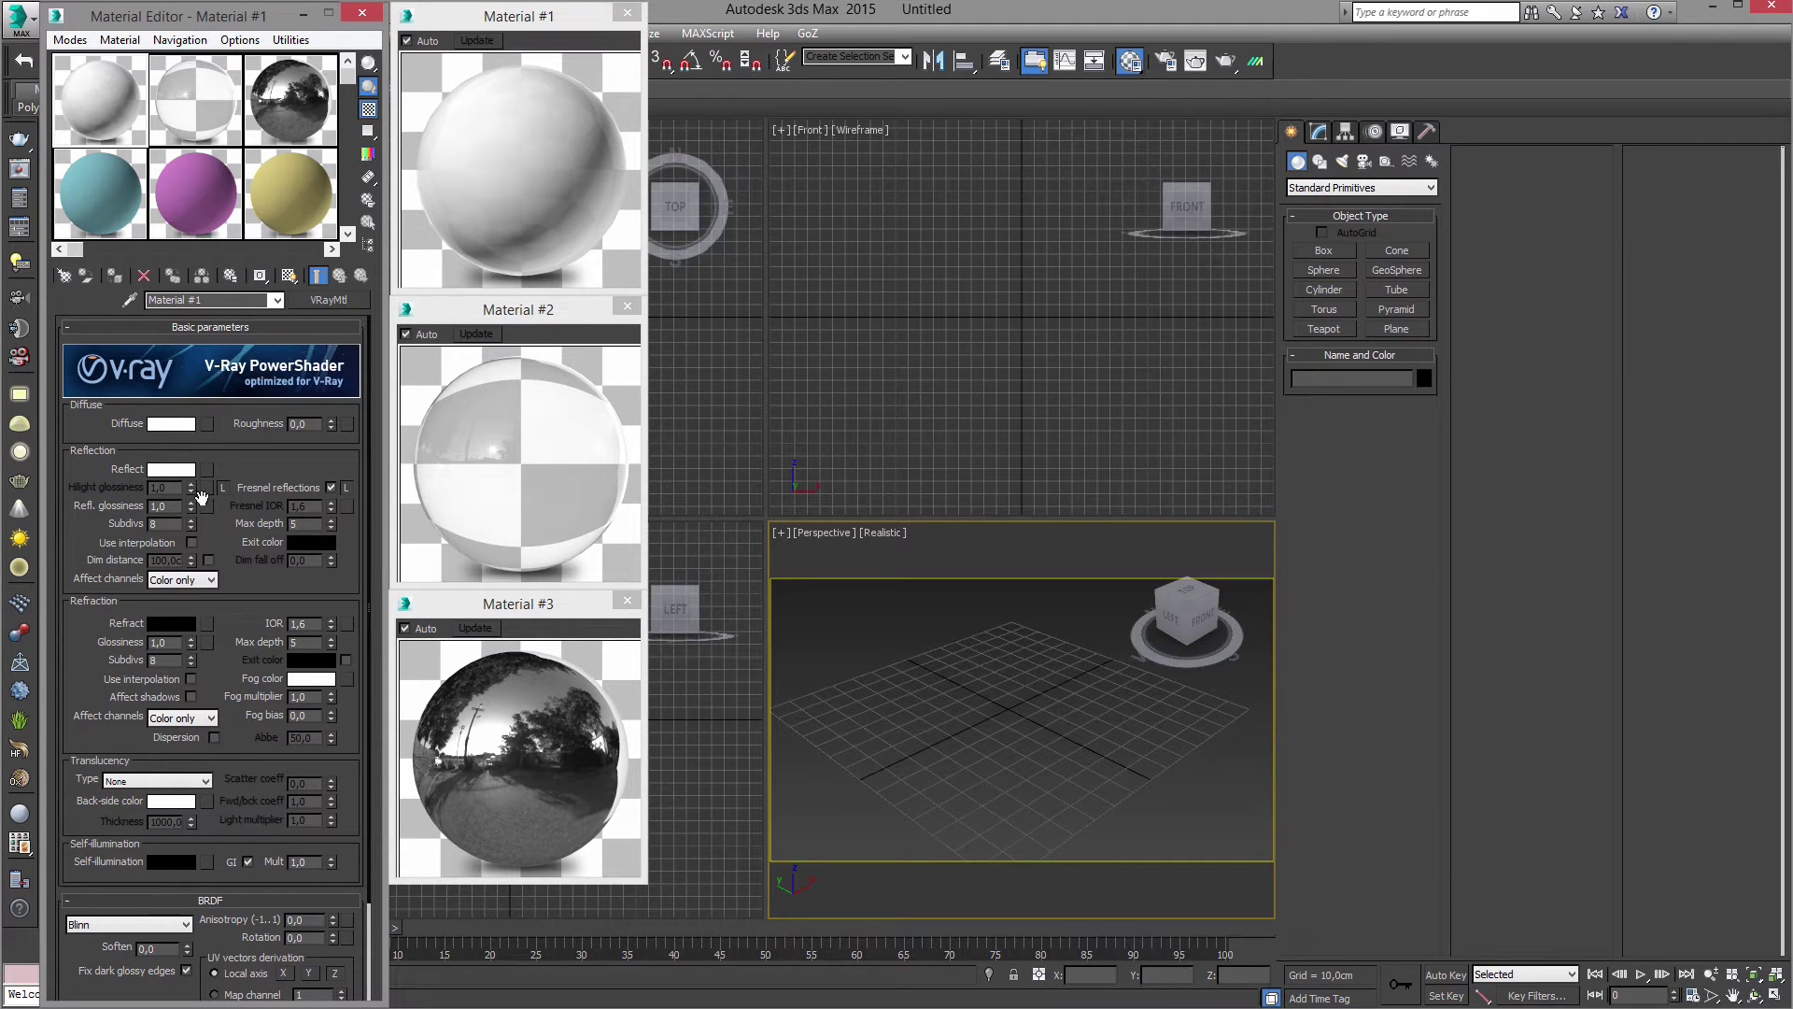
Lower Material #1's reflection glossiness to 0,82.
left_click_drag(192, 516, 192, 523)
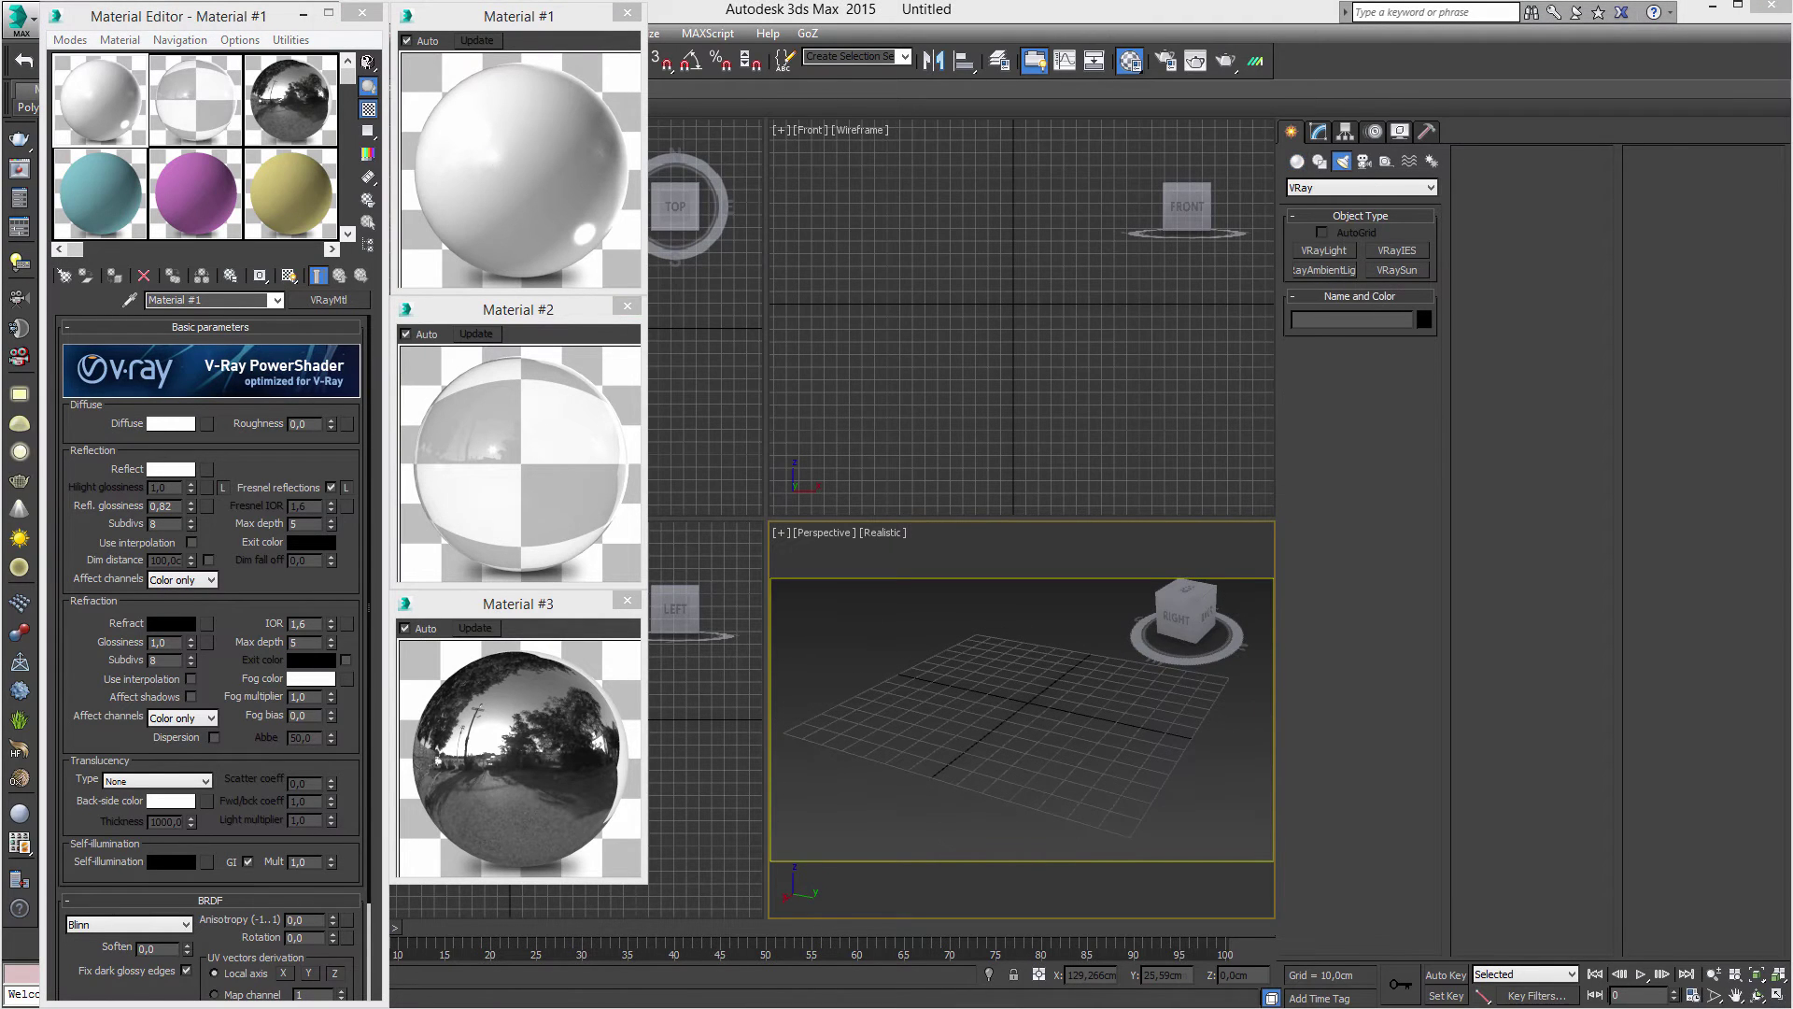
Create Sphere001 on the Perspective grid and zero its X and Y position at the origin.
scroll(1043, 741, "down", 3)
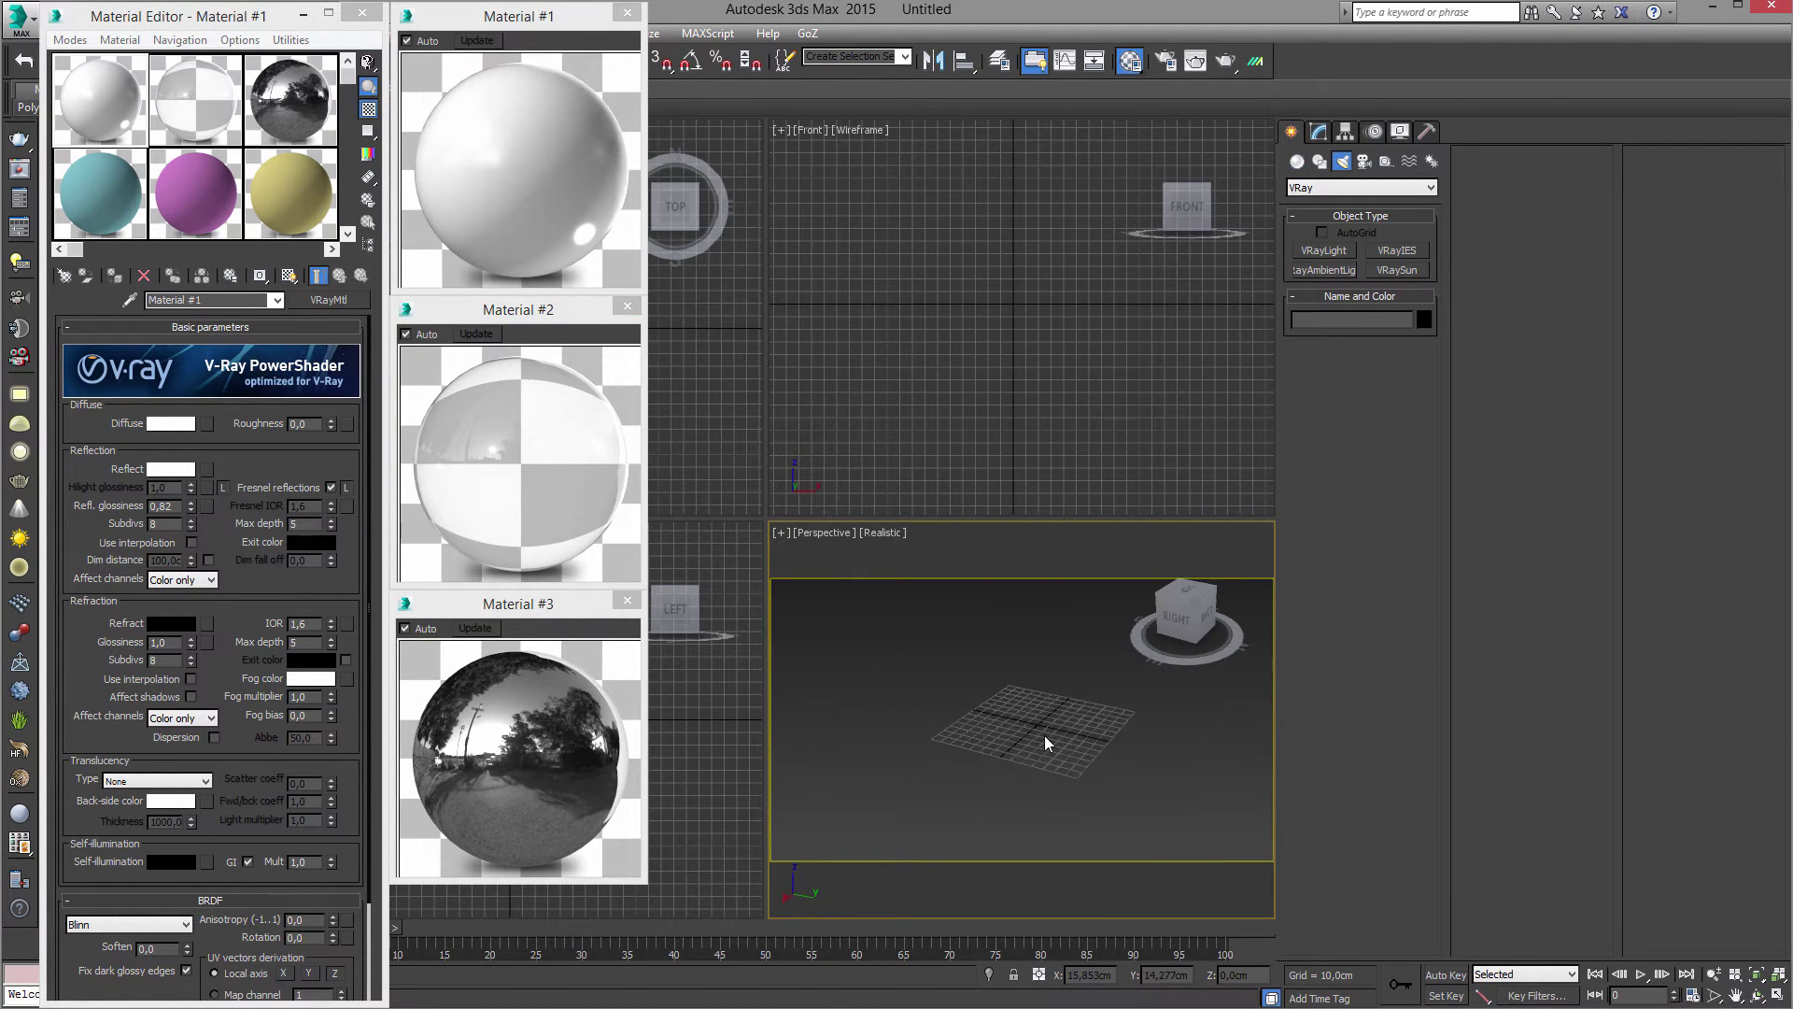
middle_click_drag(1065, 736, 1040, 743)
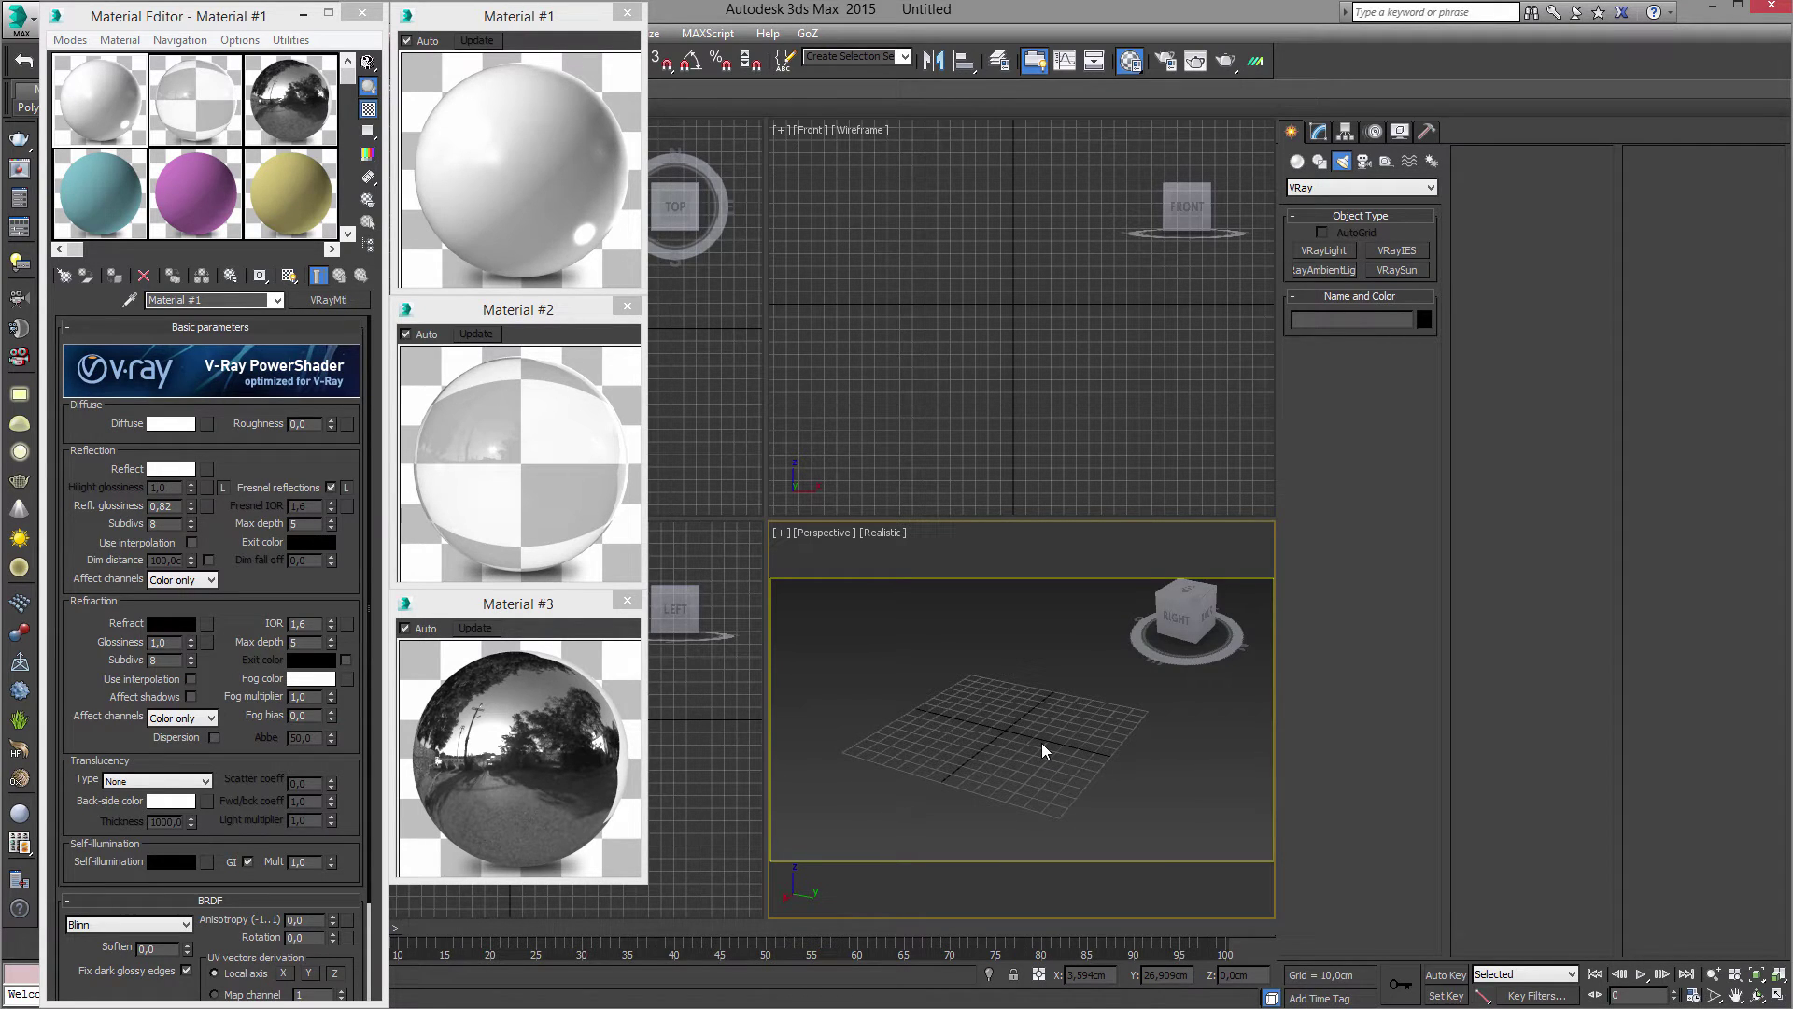
left_click(1296, 163)
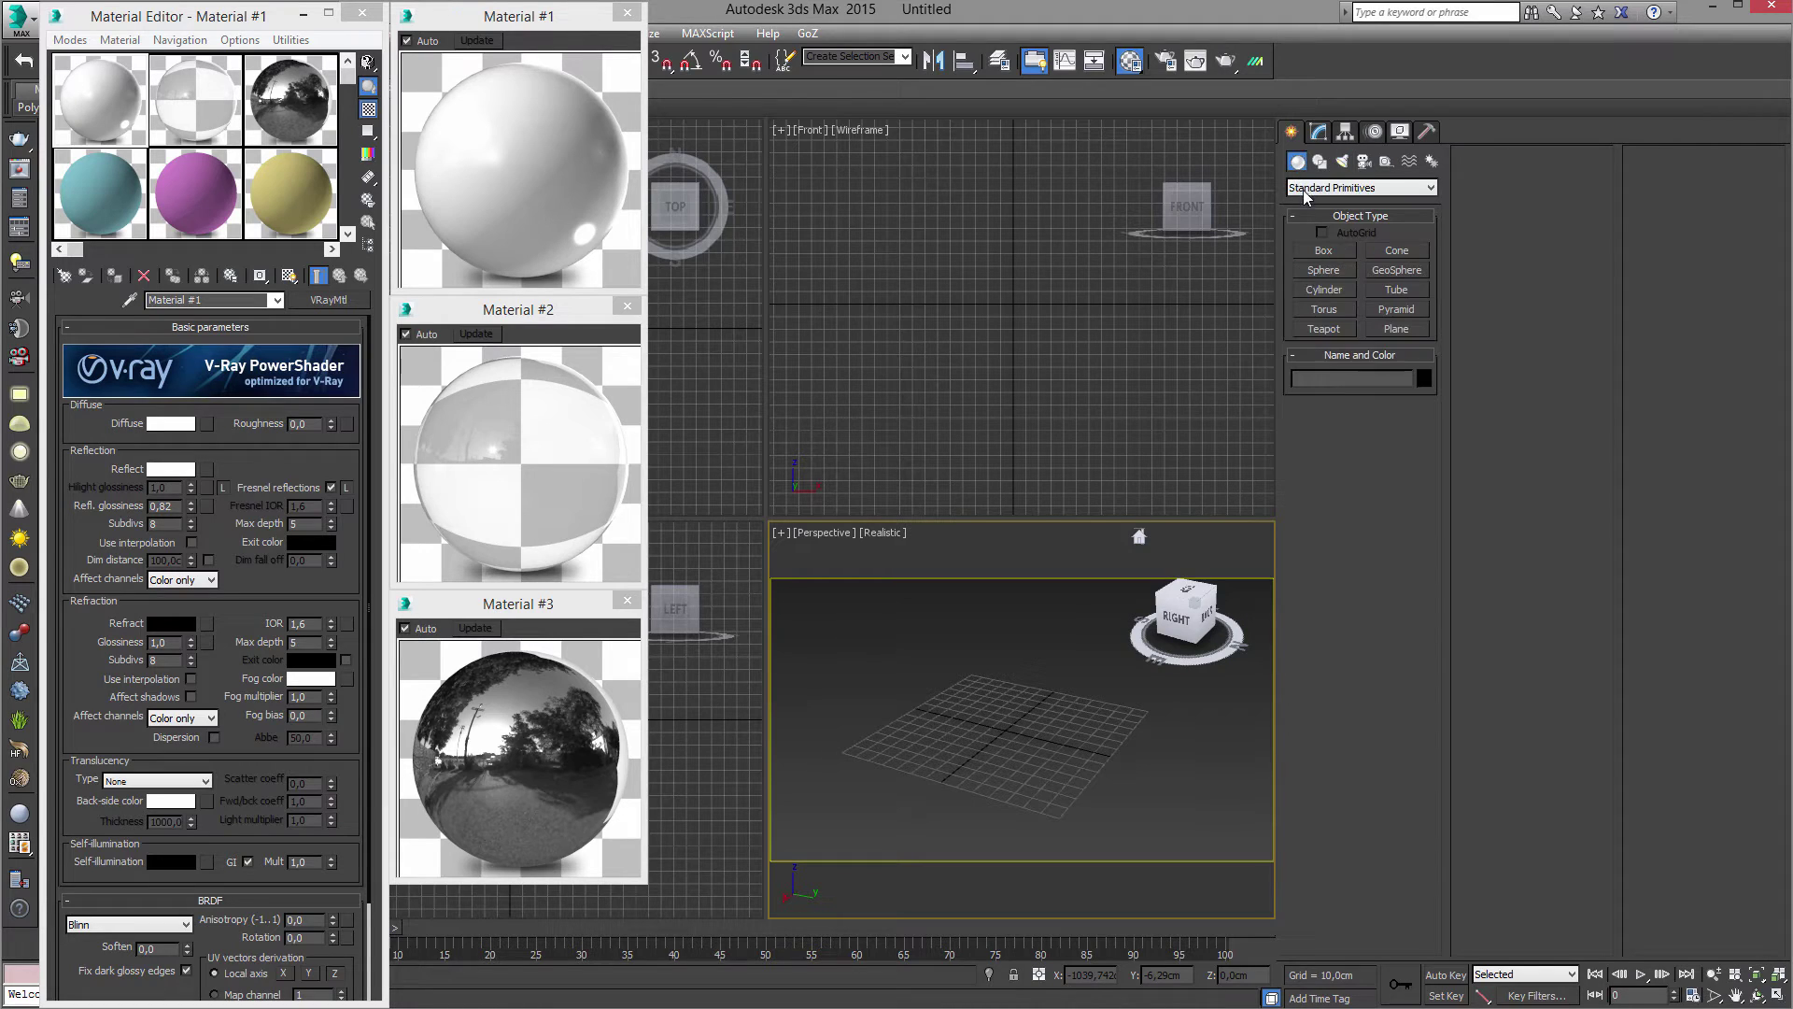
left_click(1324, 270)
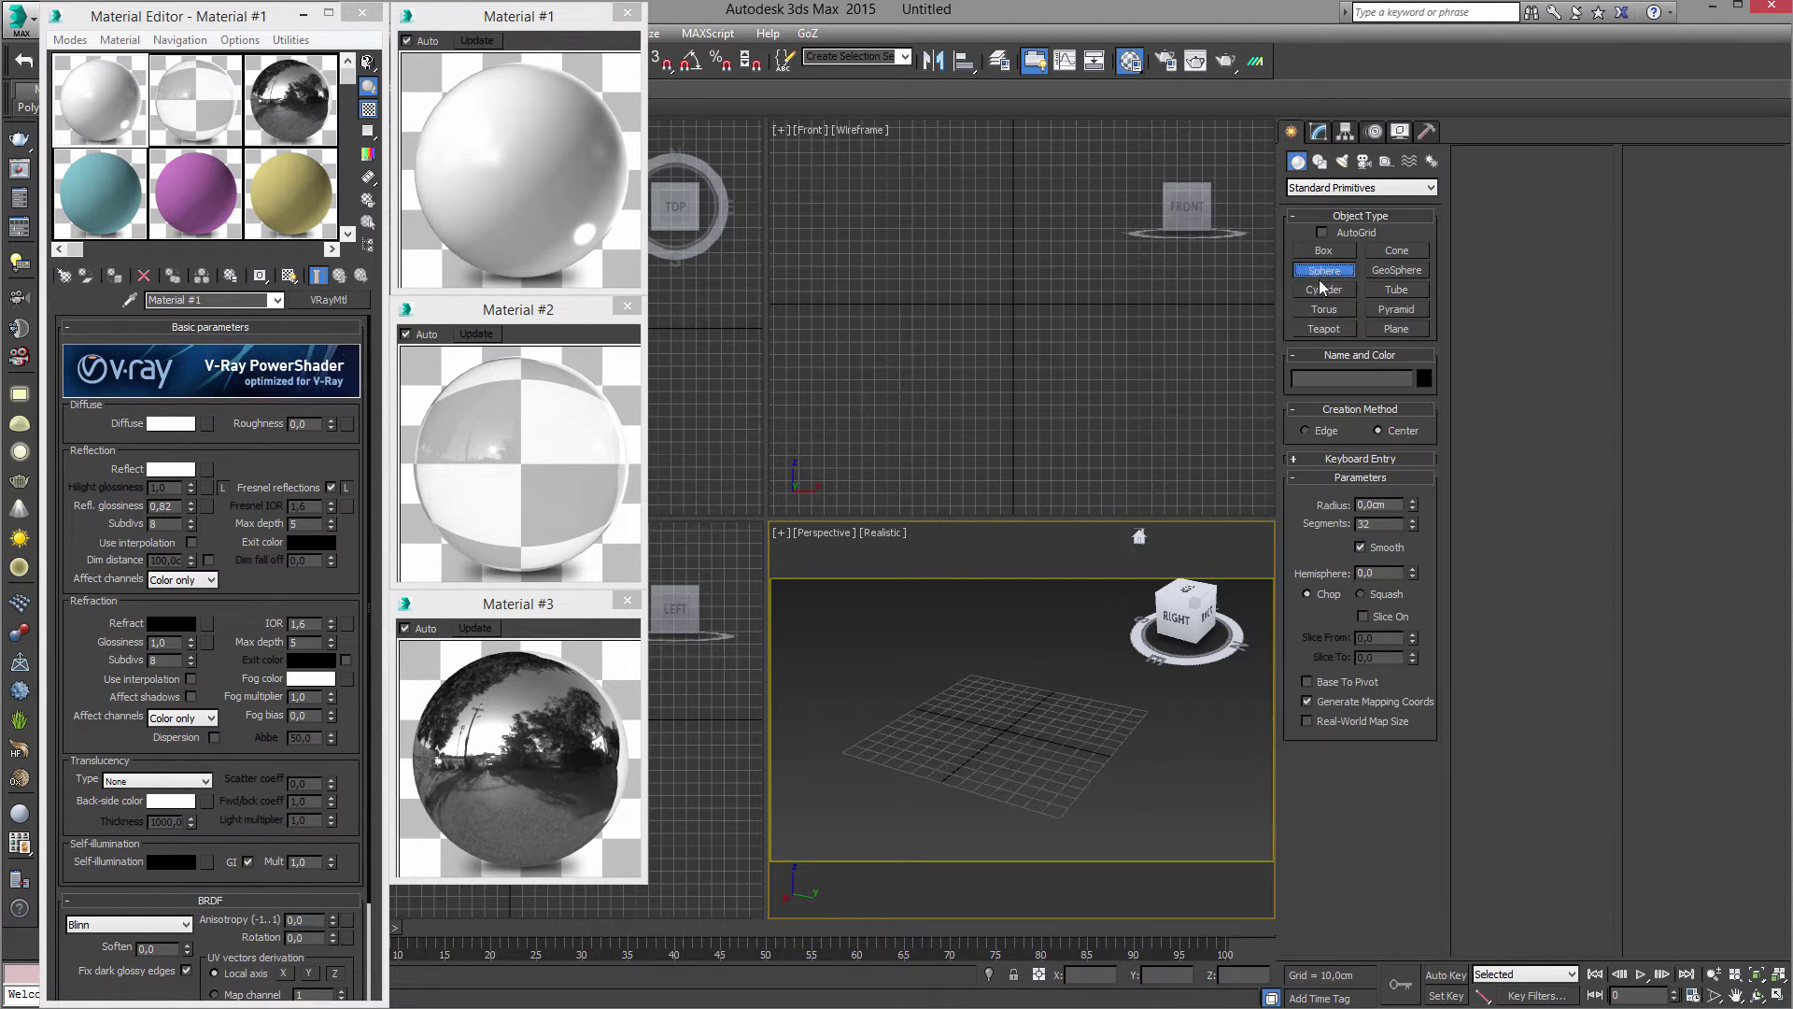
left_click_drag(1006, 729, 1025, 756)
right_click(1097, 750)
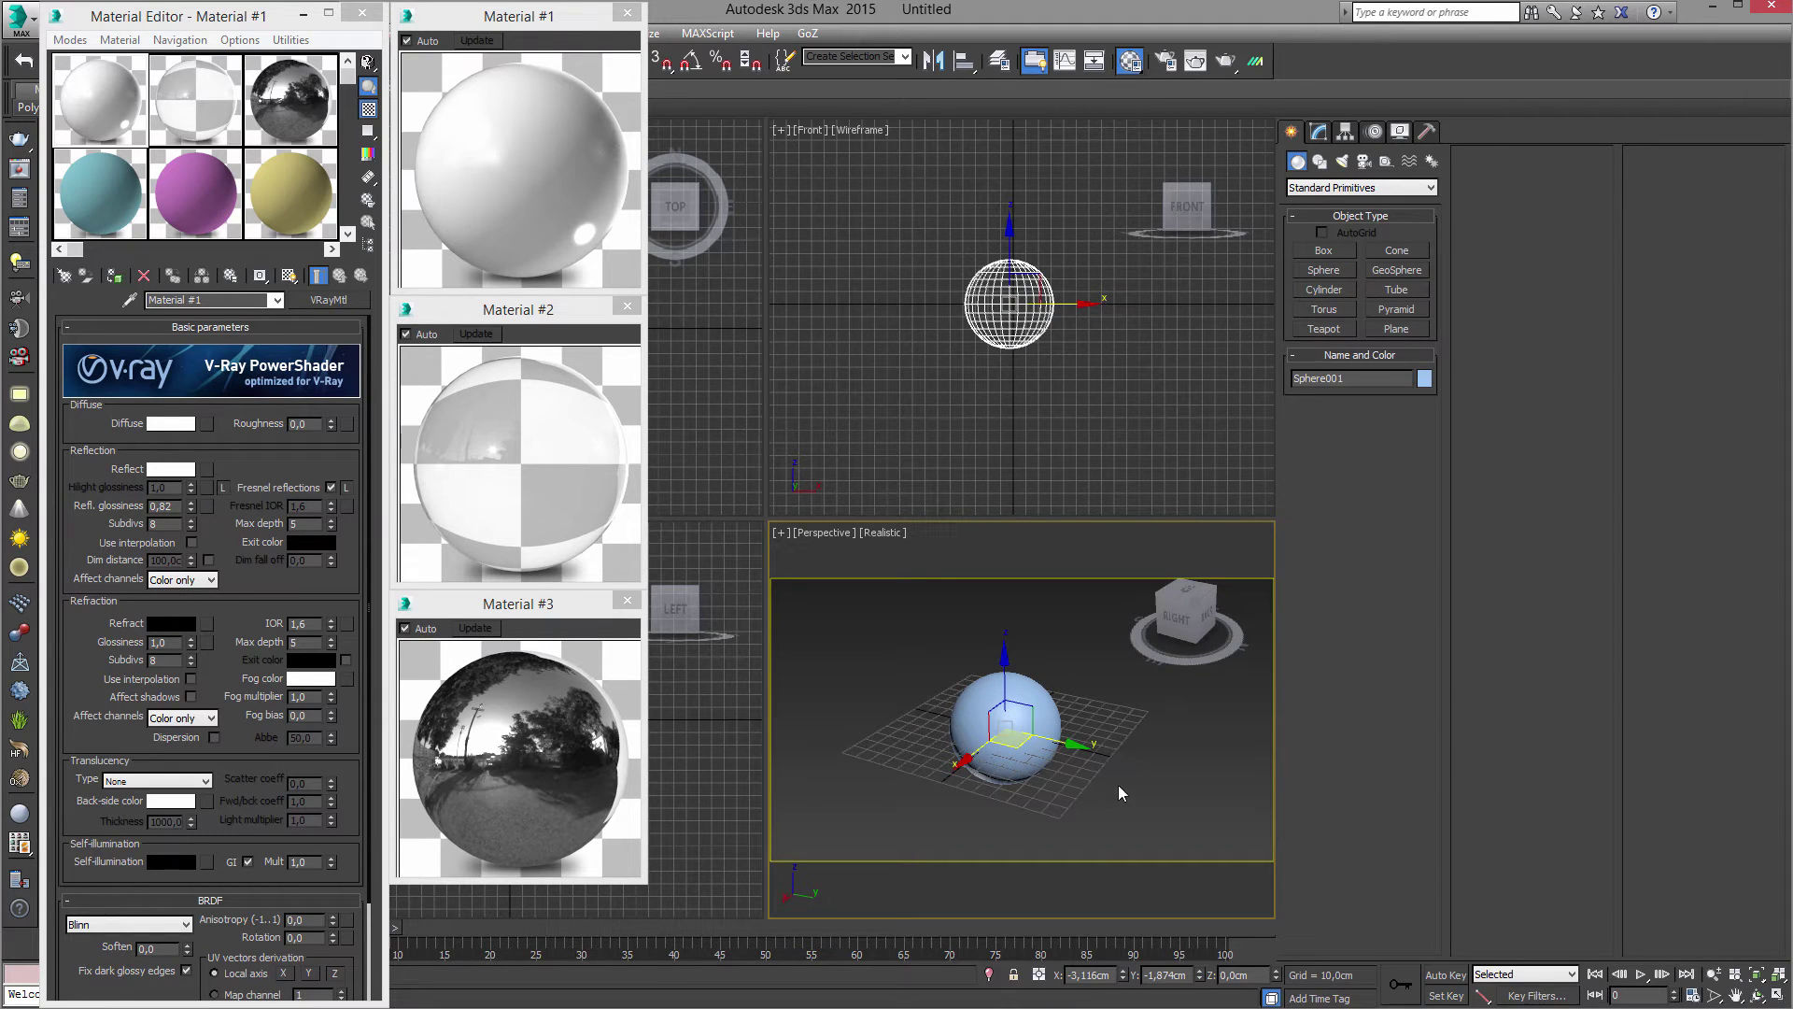
right_click(1124, 975)
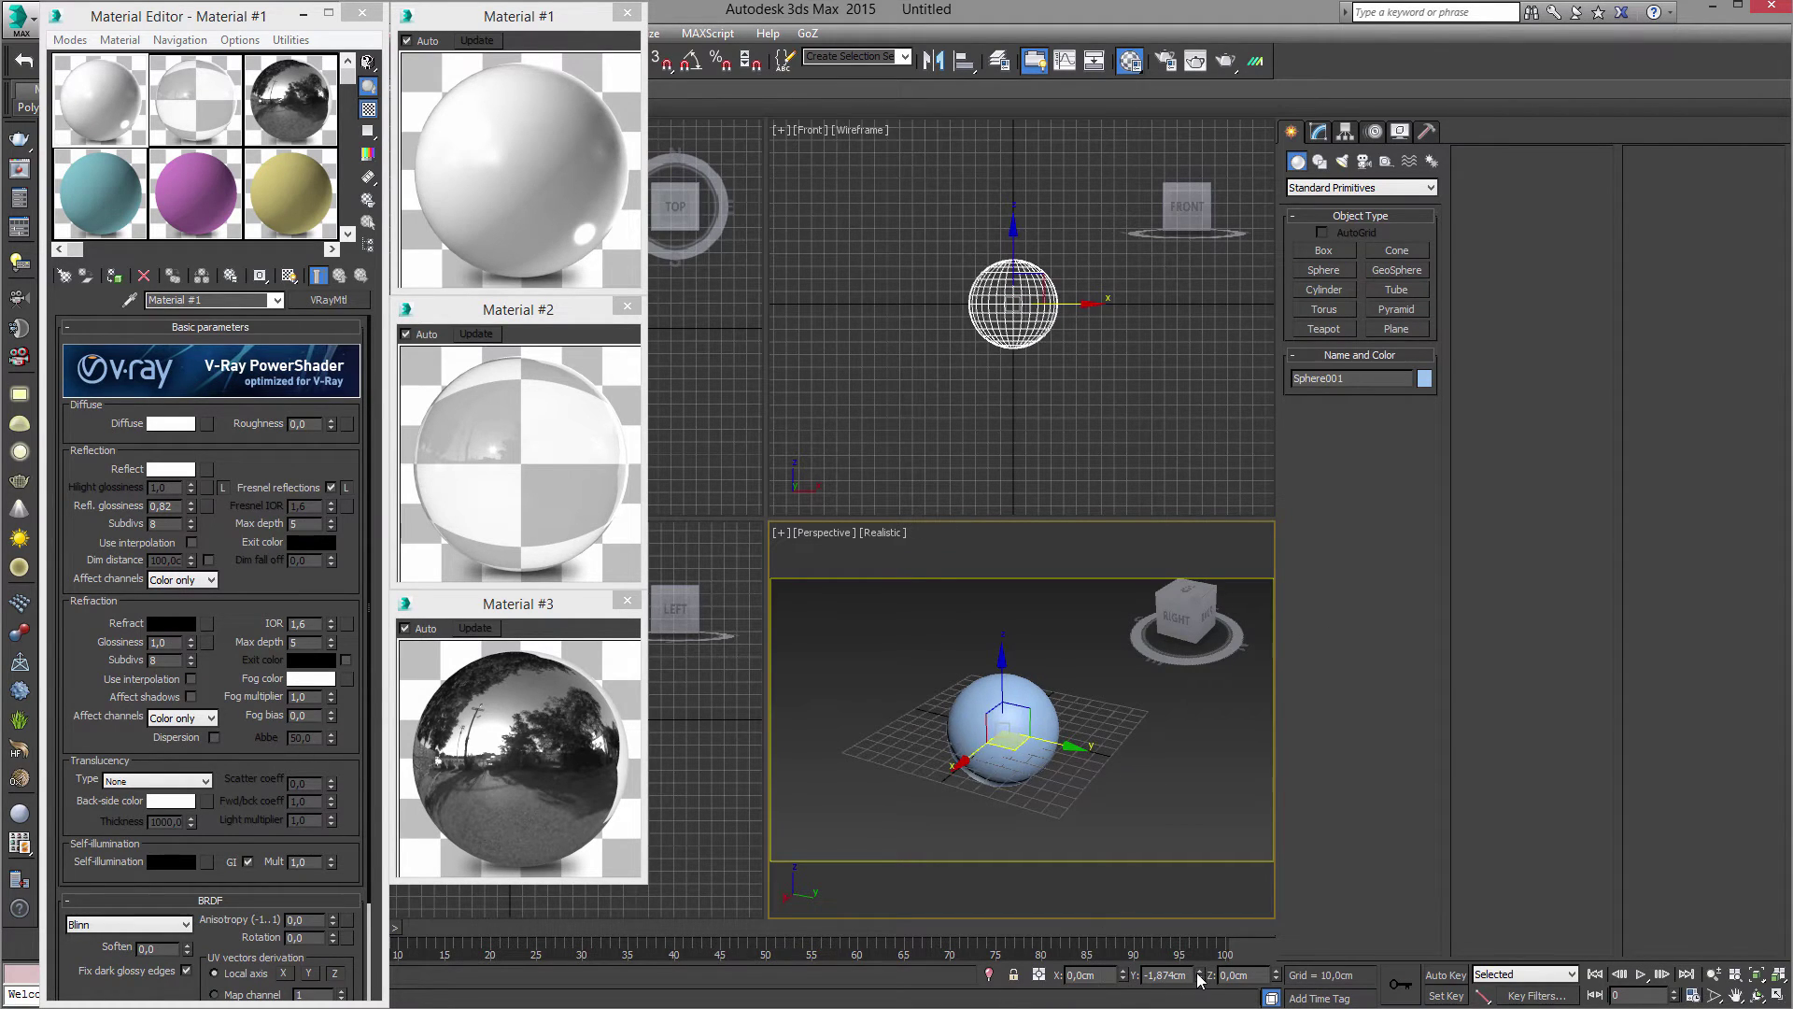
right_click(1200, 976)
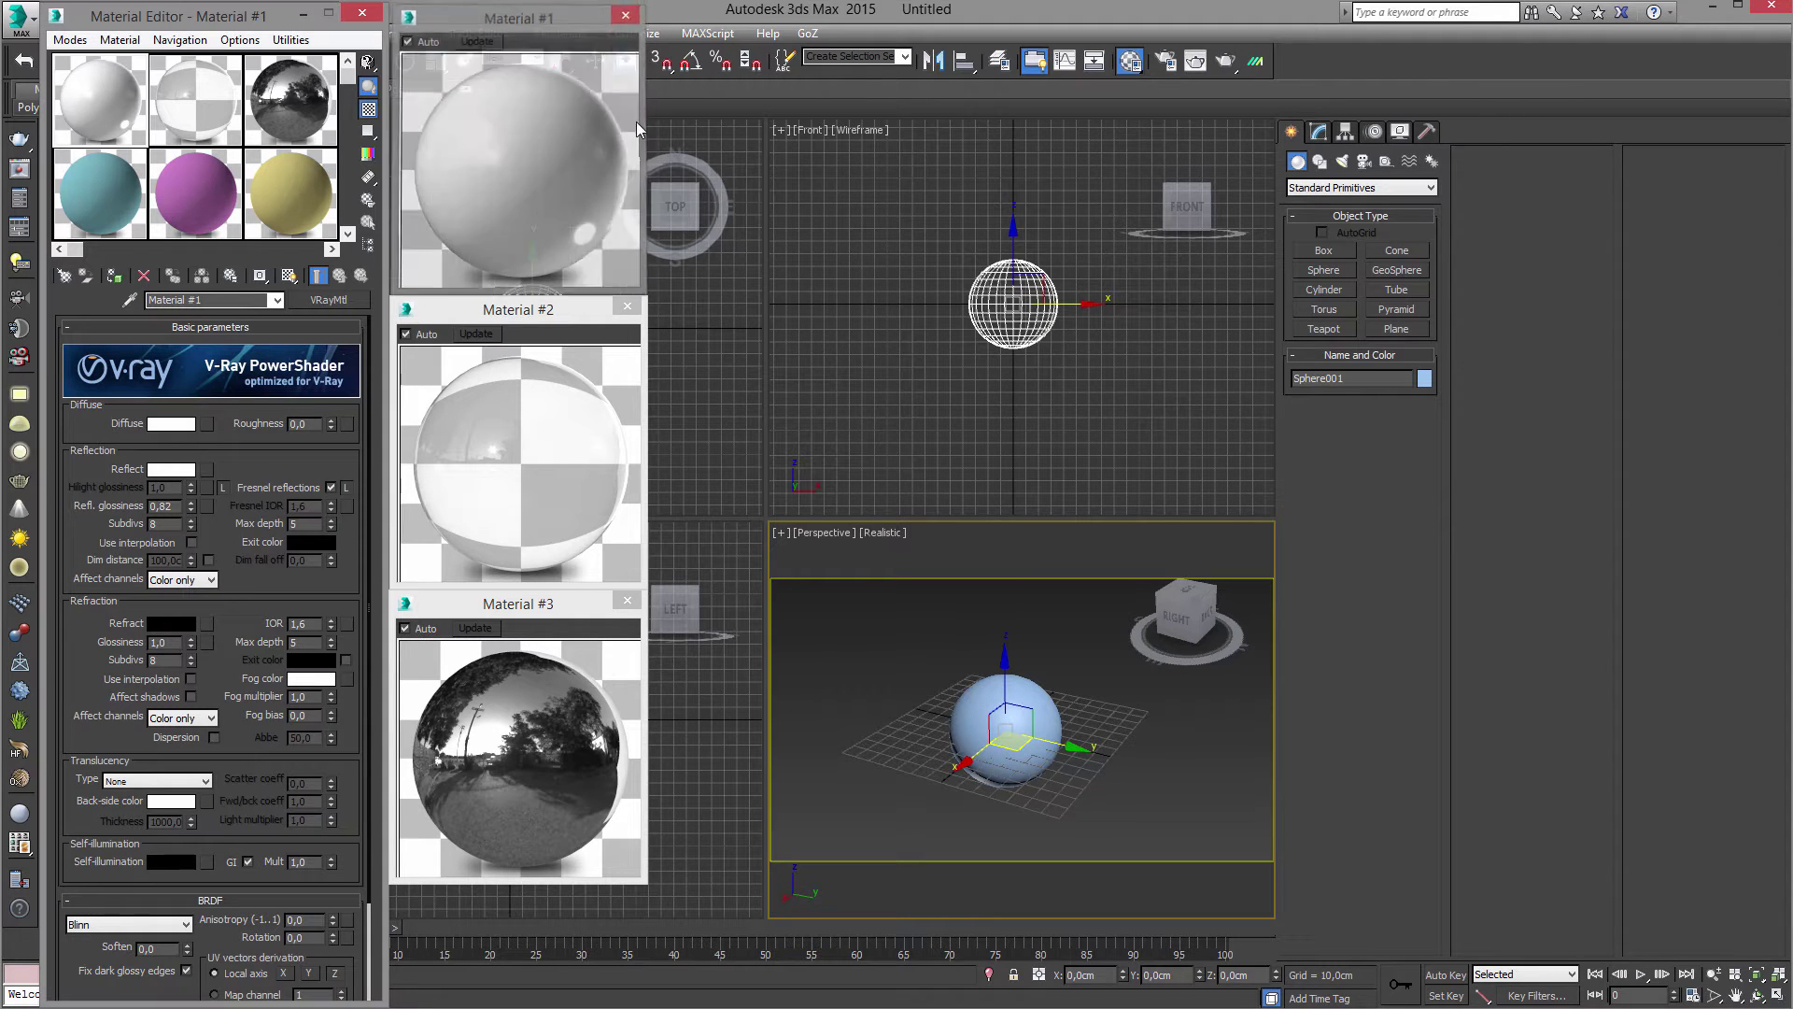
Close the three material preview windows and minimize the Material Editor.
left_click(627, 12)
left_click(627, 305)
left_click(626, 601)
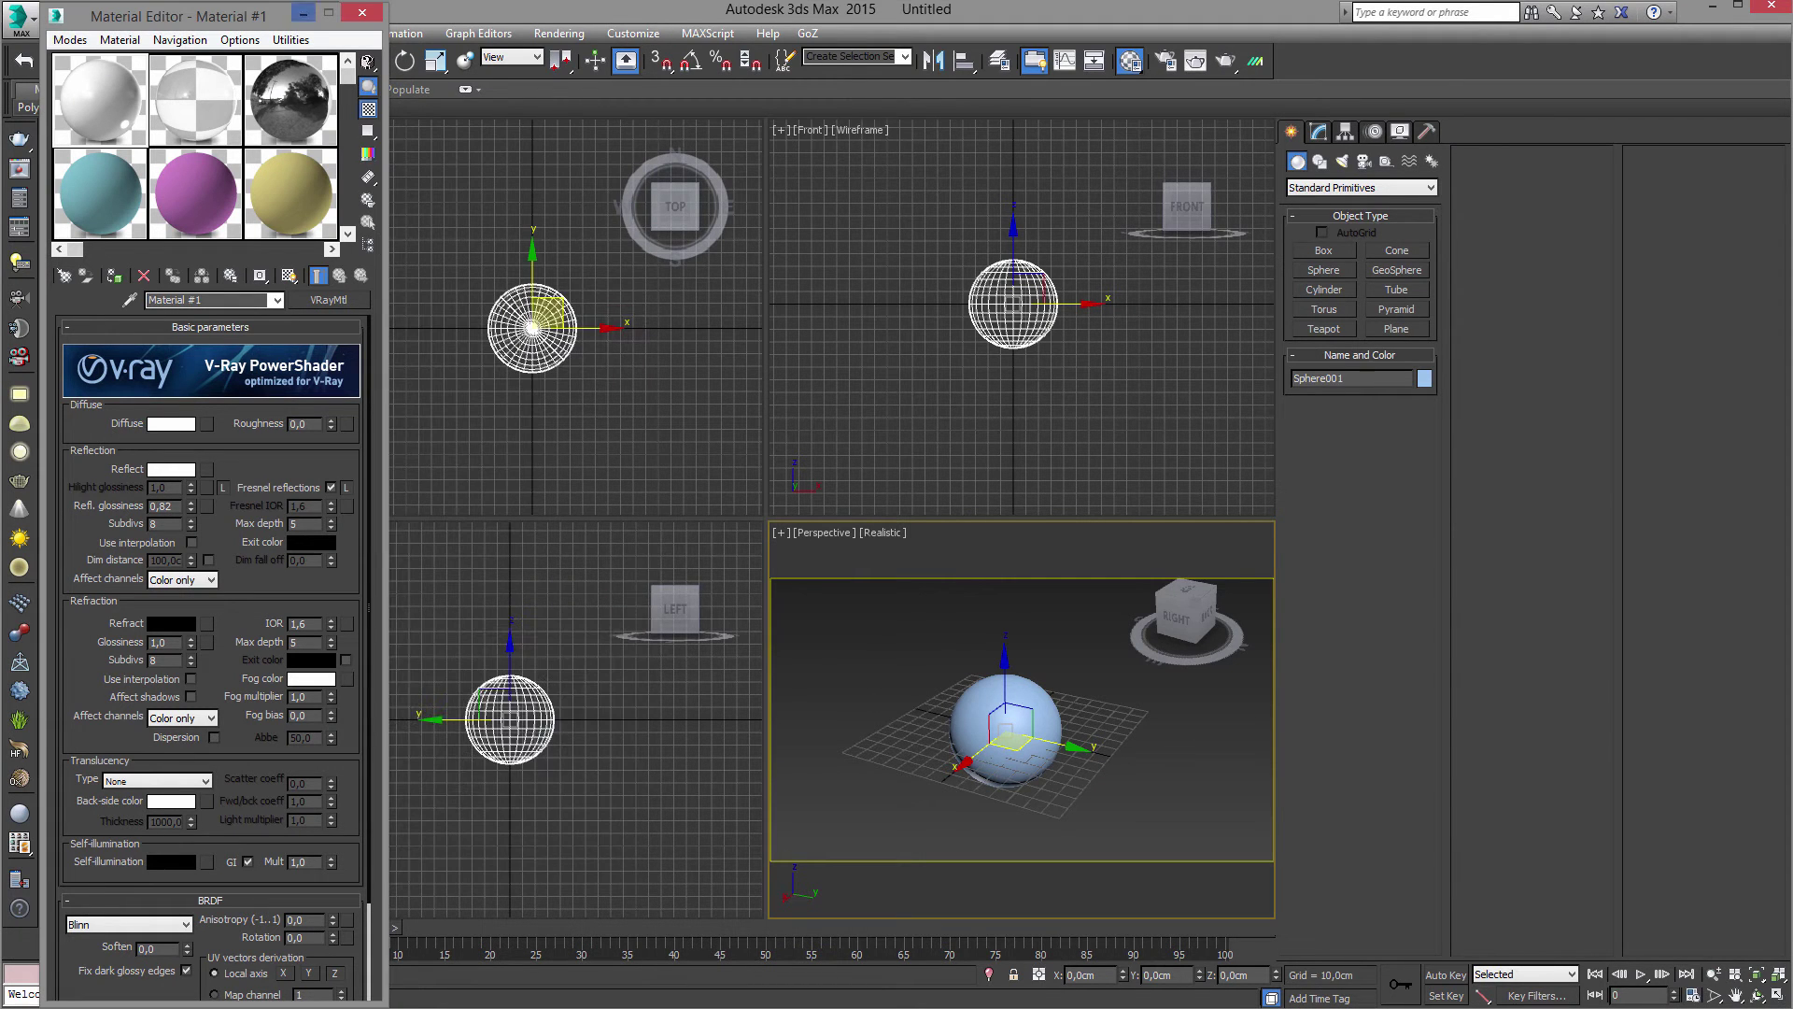
left_click(299, 19)
Place target camera Camera001 below the sphere aiming at it, and view through it in Perspective.
mouse_move(530, 348)
middle_mouse_down()
mouse_move(478, 300)
mouse_move(531, 351)
middle_mouse_up()
left_click(1364, 161)
left_click(1326, 191)
left_click(1327, 201)
left_click(1323, 250)
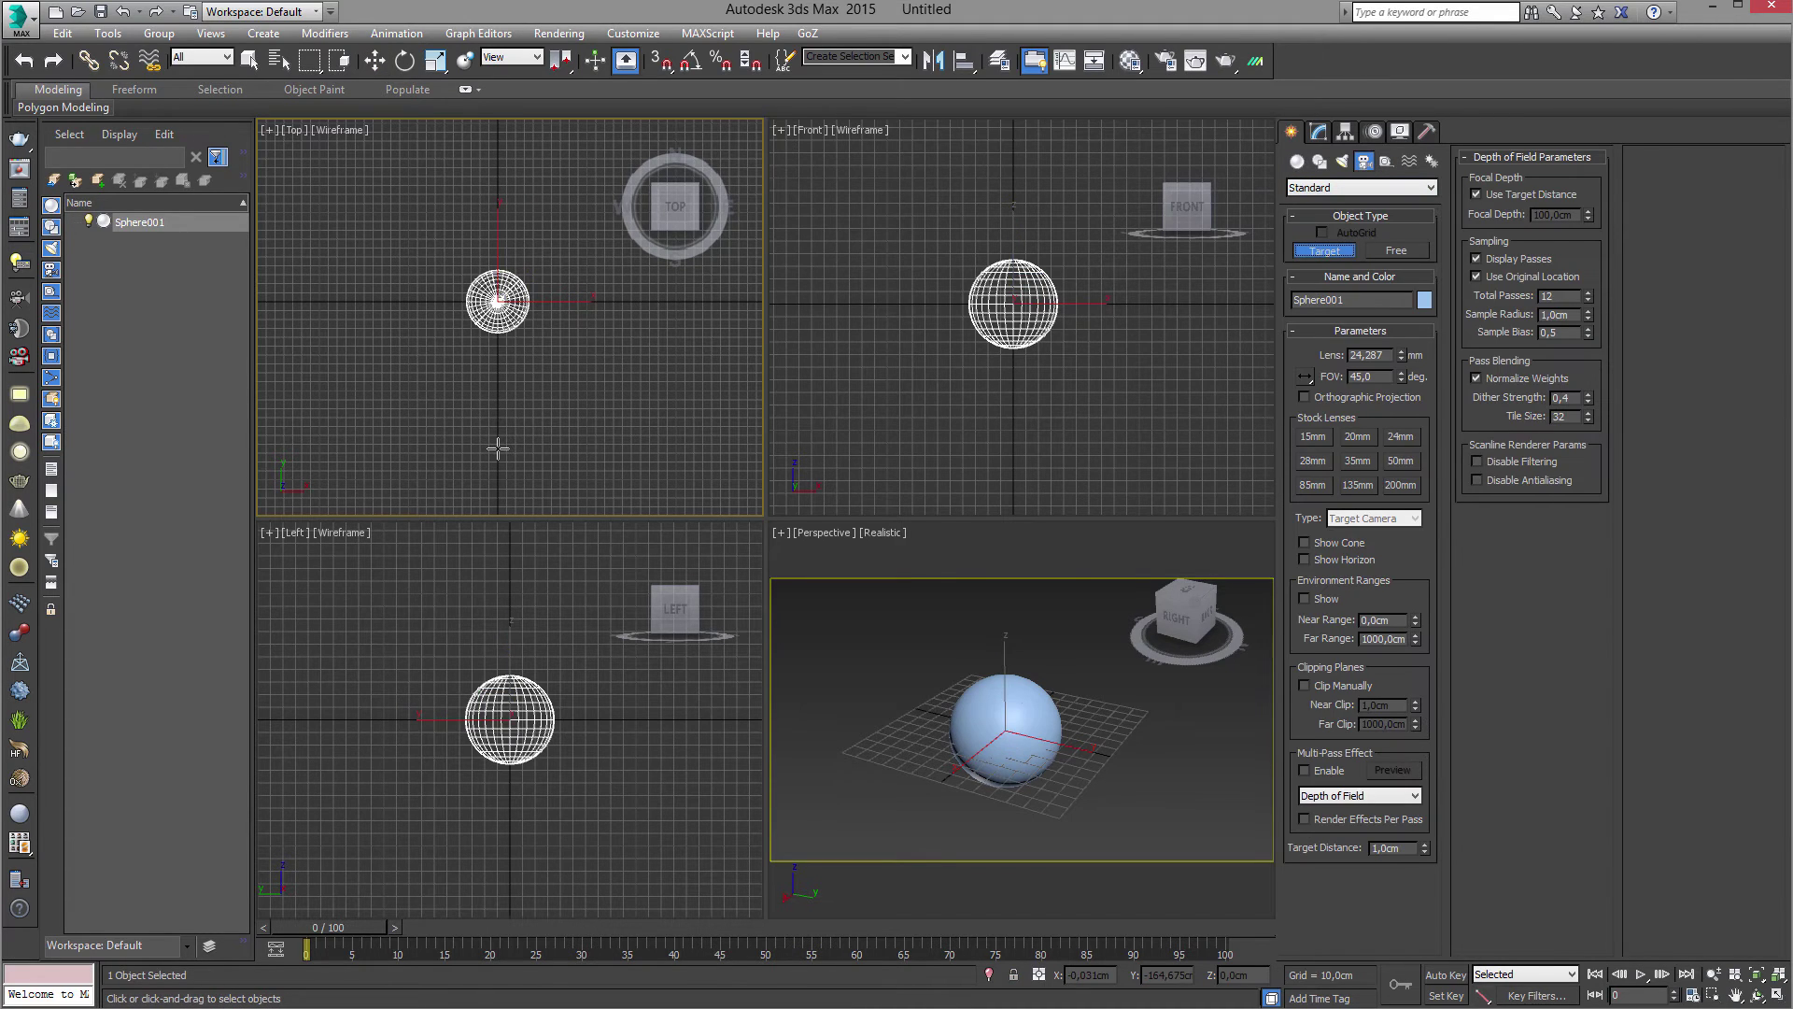
left_click_drag(498, 436, 498, 297)
key("w")
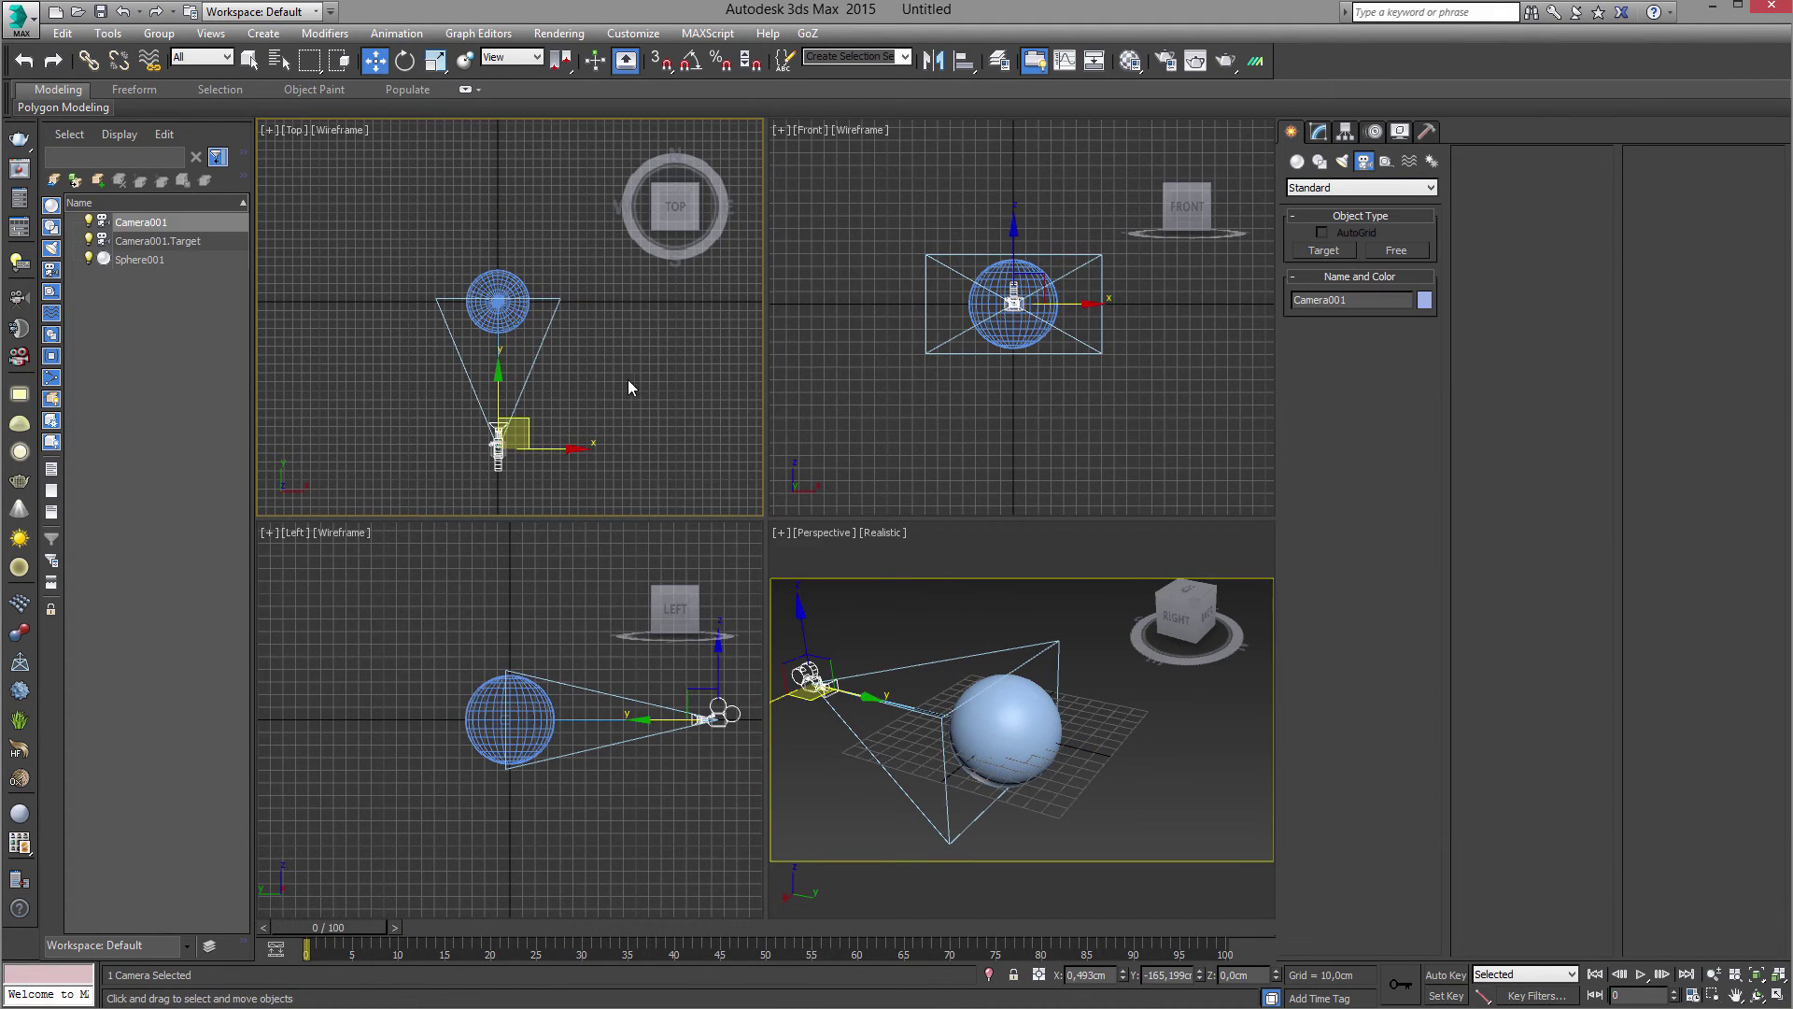
left_click(1020, 628)
key("c")
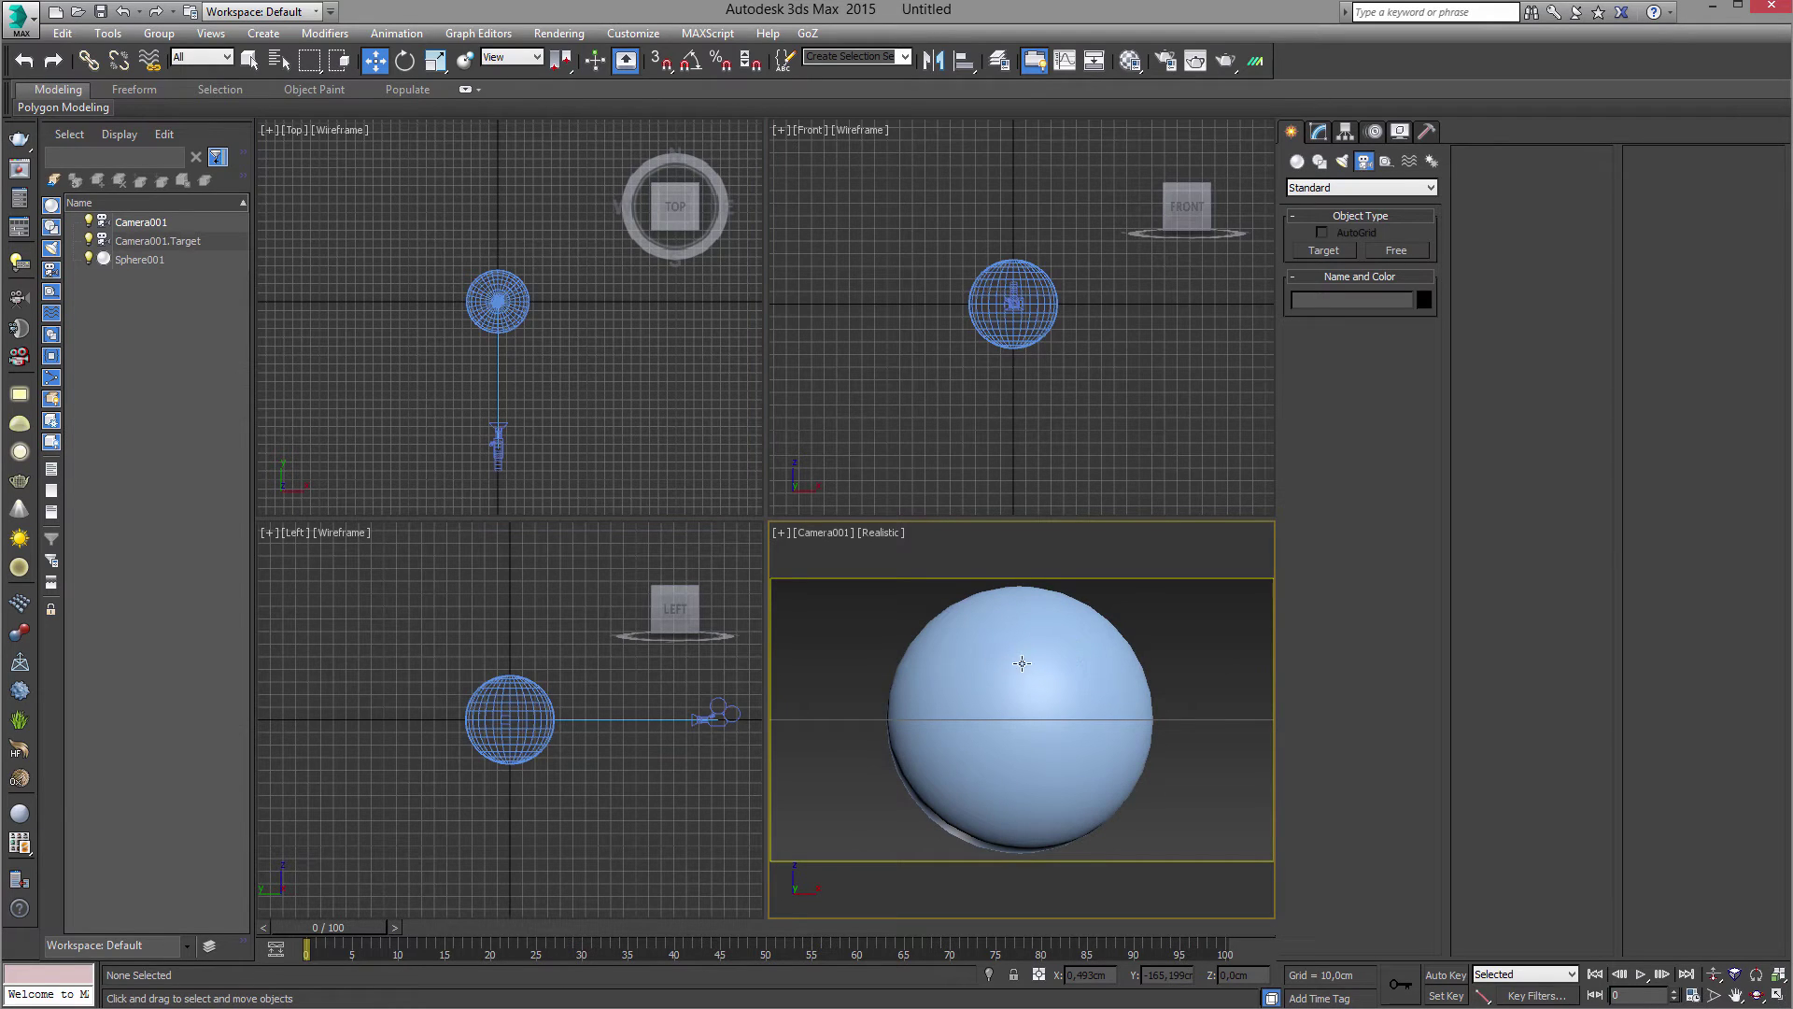
Set Sphere001's segments from 32 to 64, then deselect it.
left_click(1006, 632)
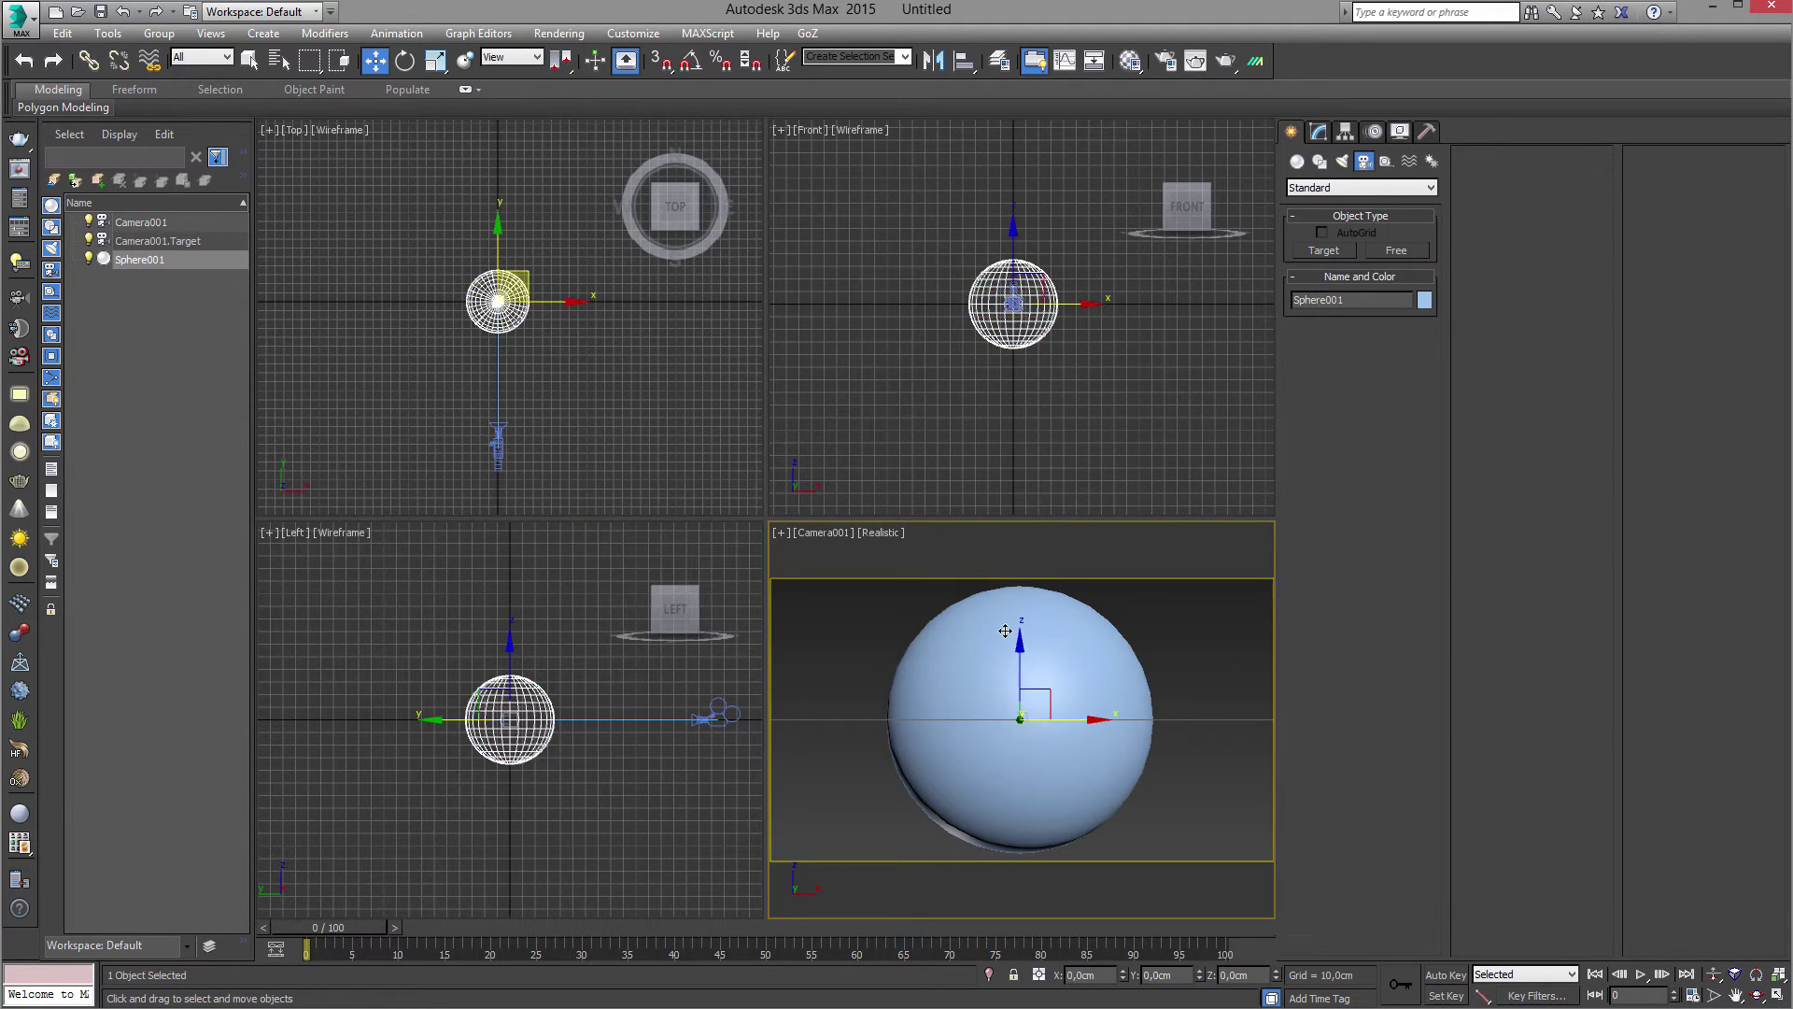
left_click(1319, 132)
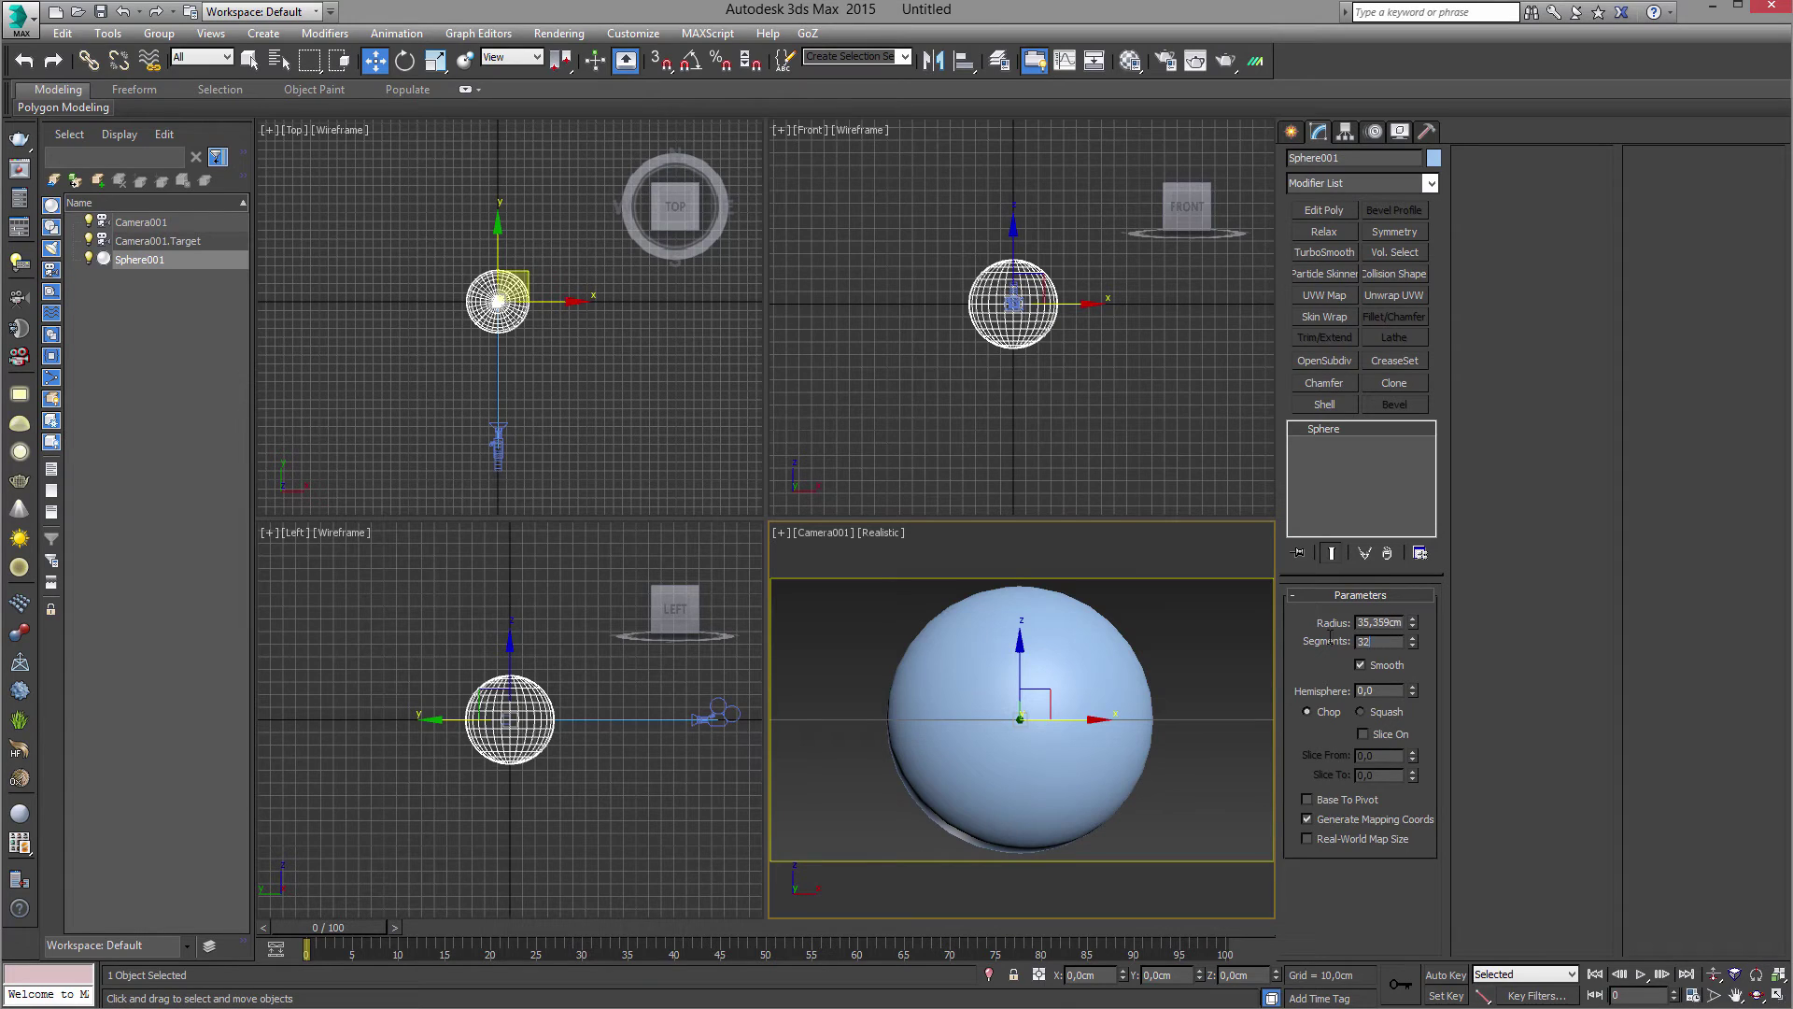
type("64")
key("Return")
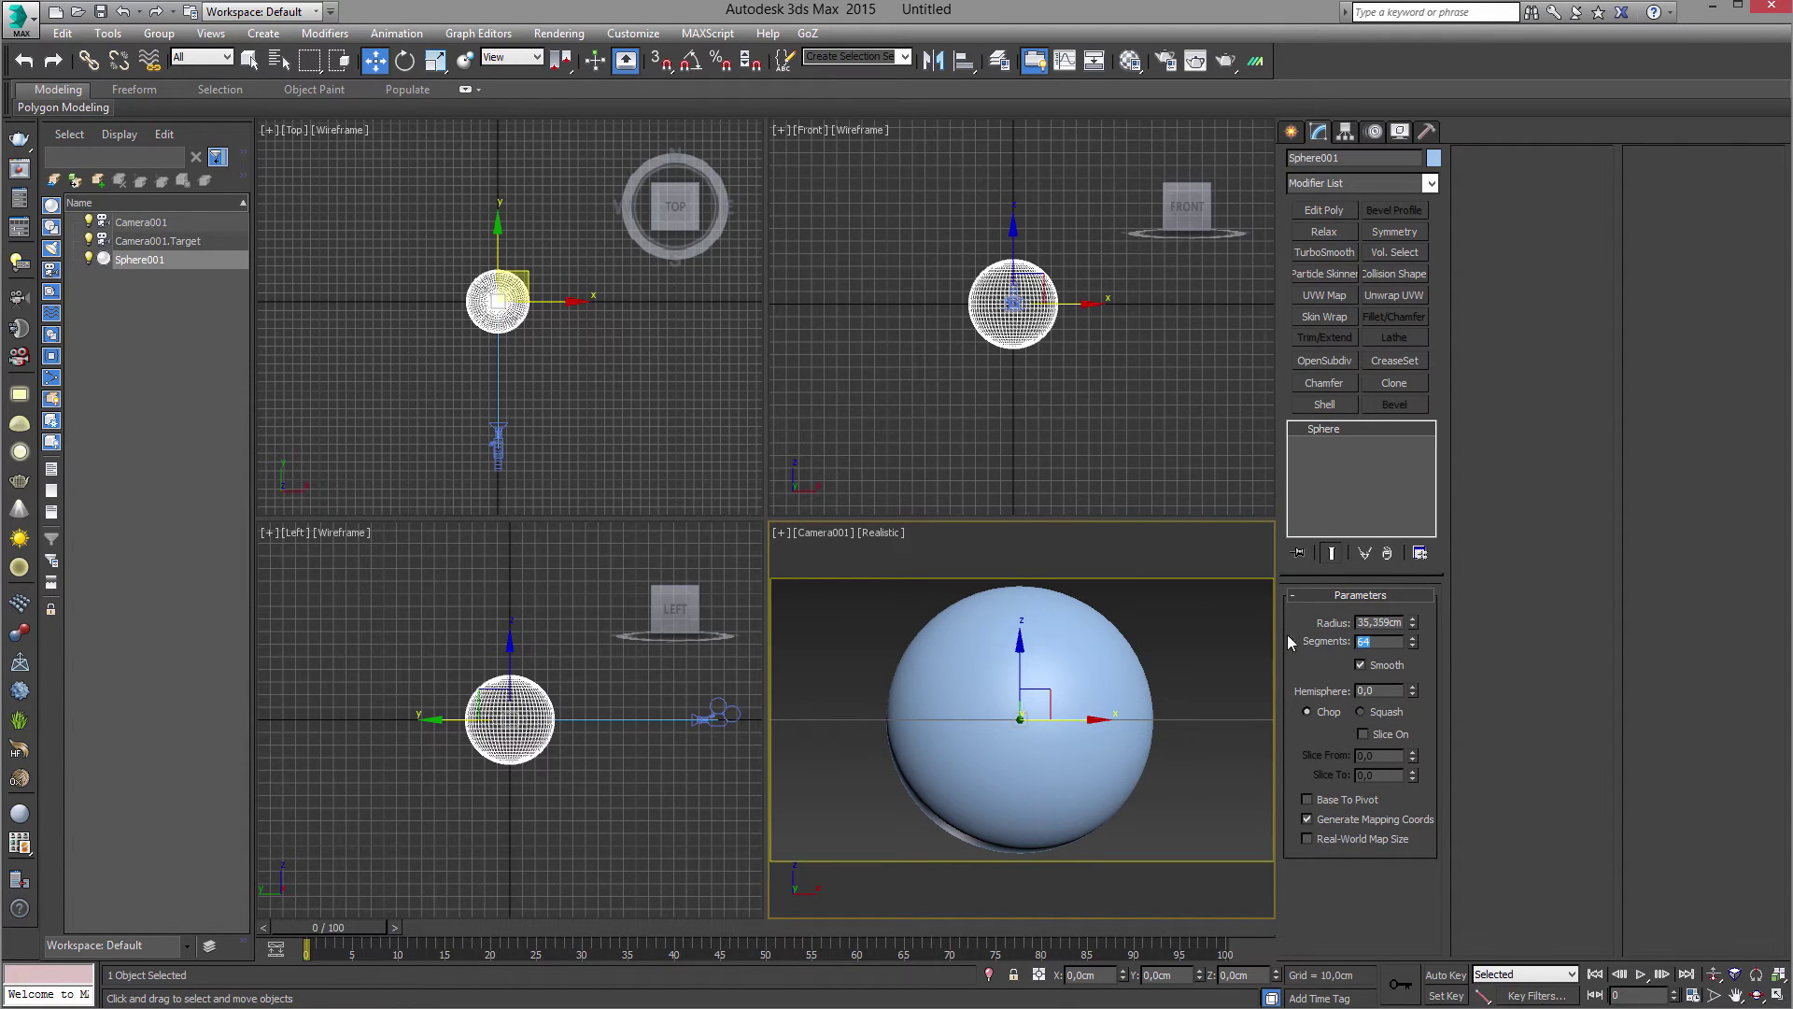
left_click(1249, 636)
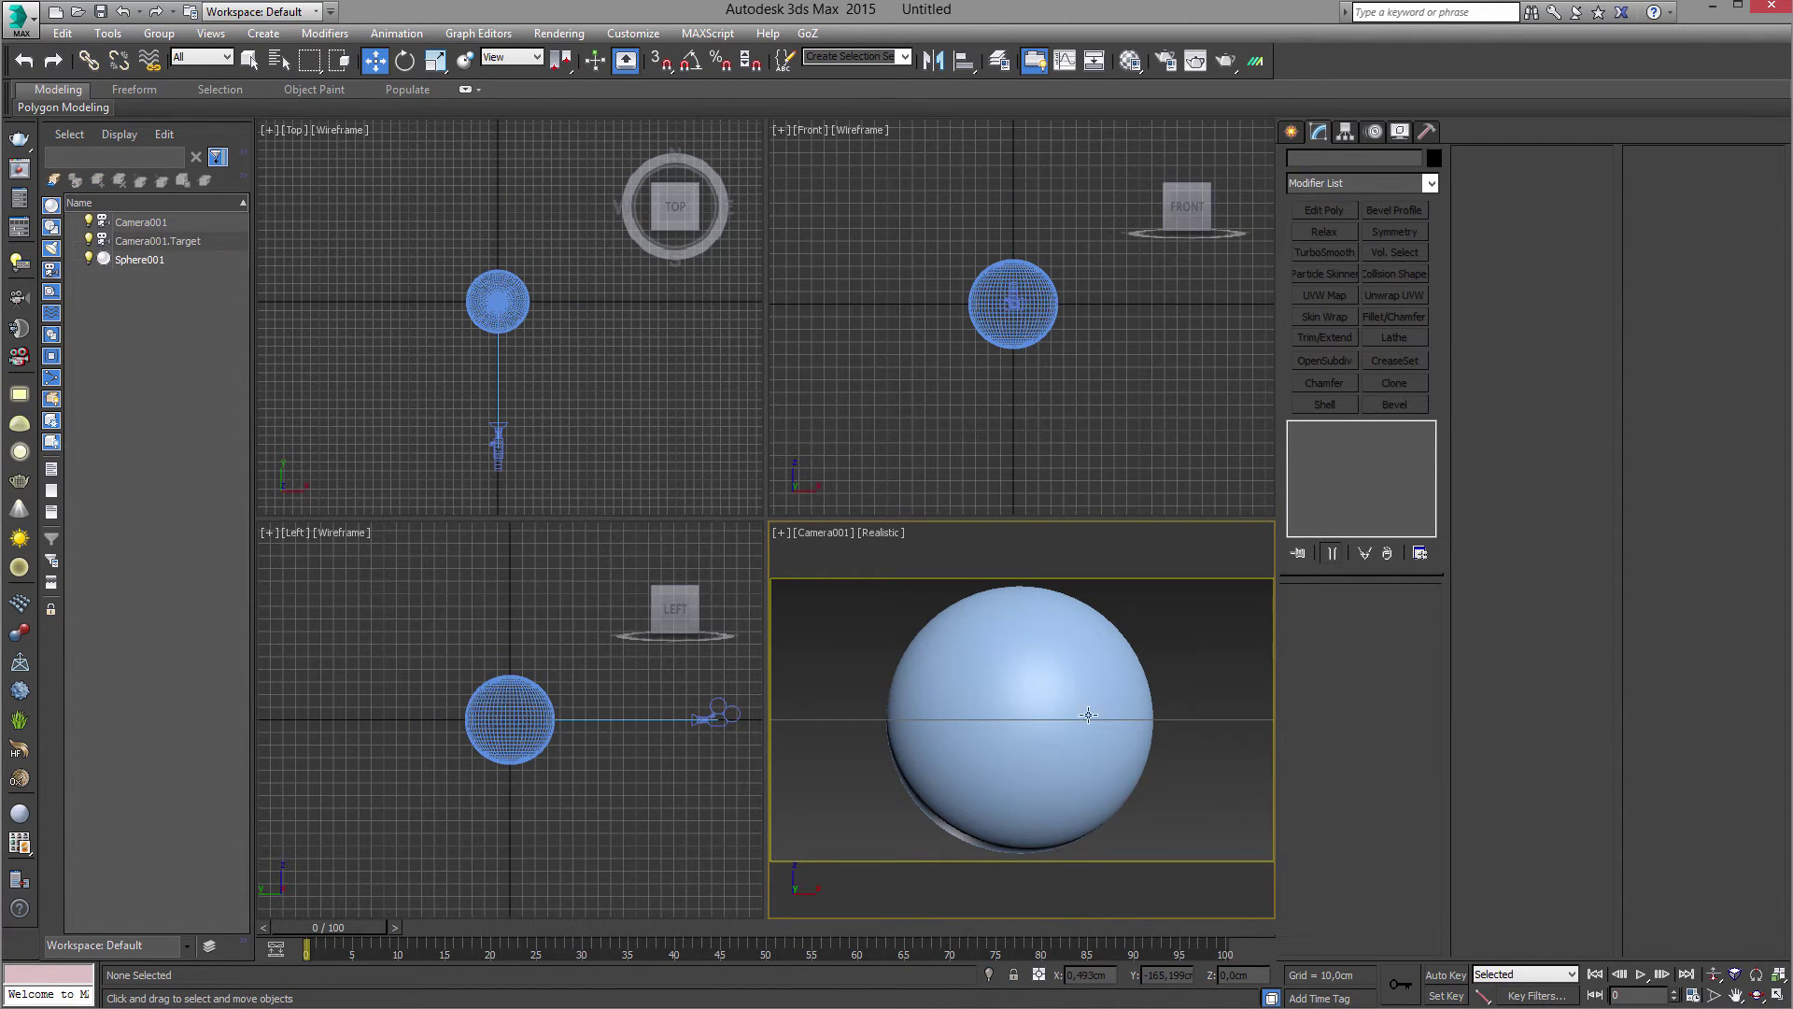
Create a Dome-type VRayLight001 left of the sphere in the Top view.
left_click(1292, 133)
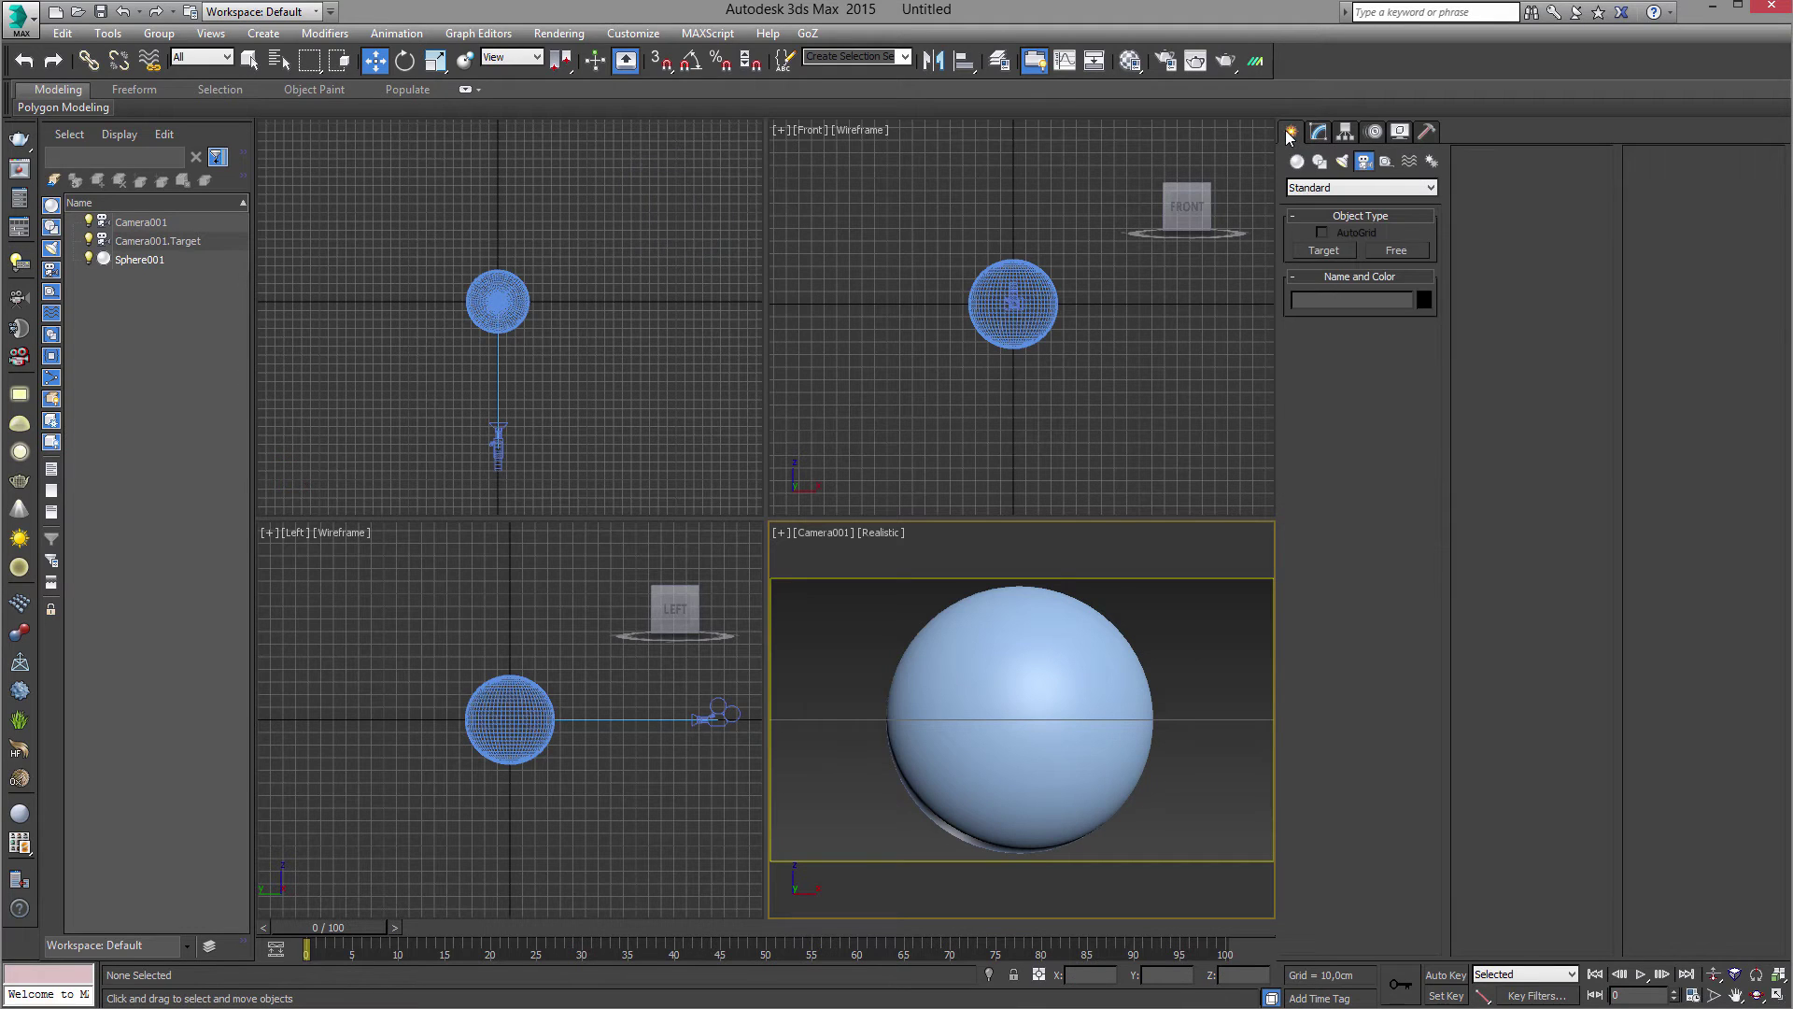
left_click(1343, 164)
left_click(1355, 187)
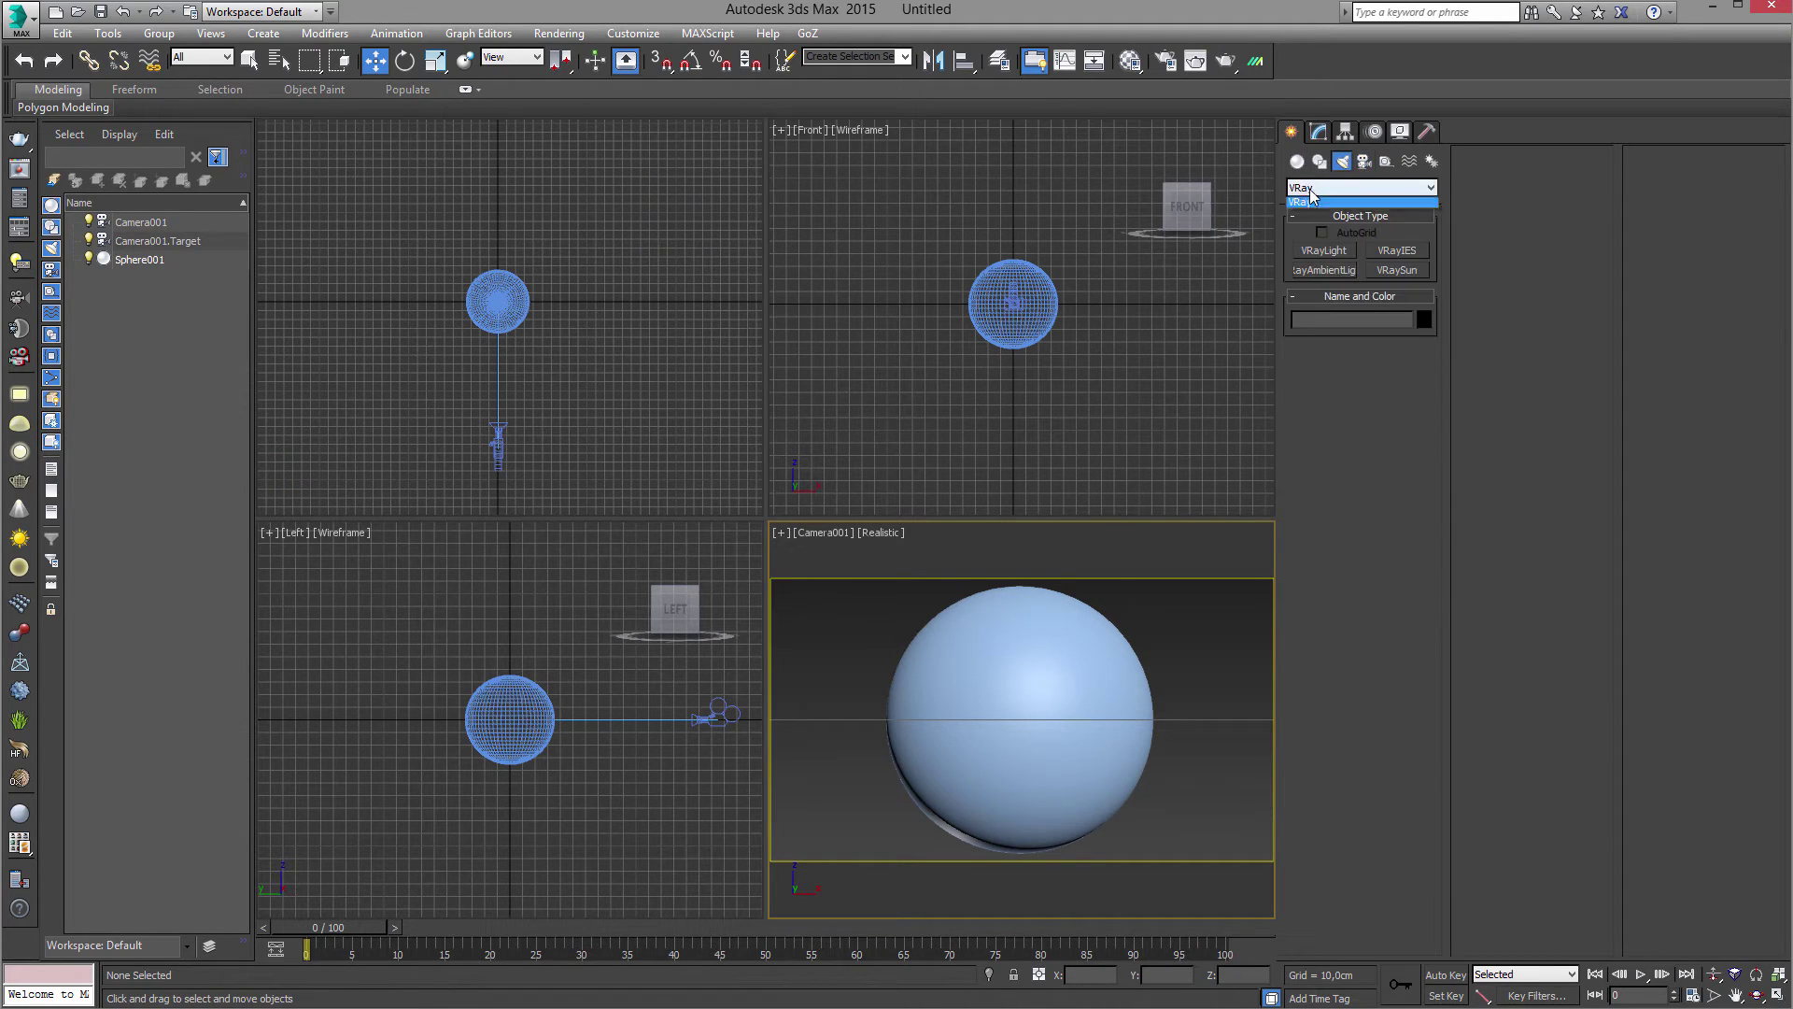
left_click(1317, 214)
left_click(1332, 251)
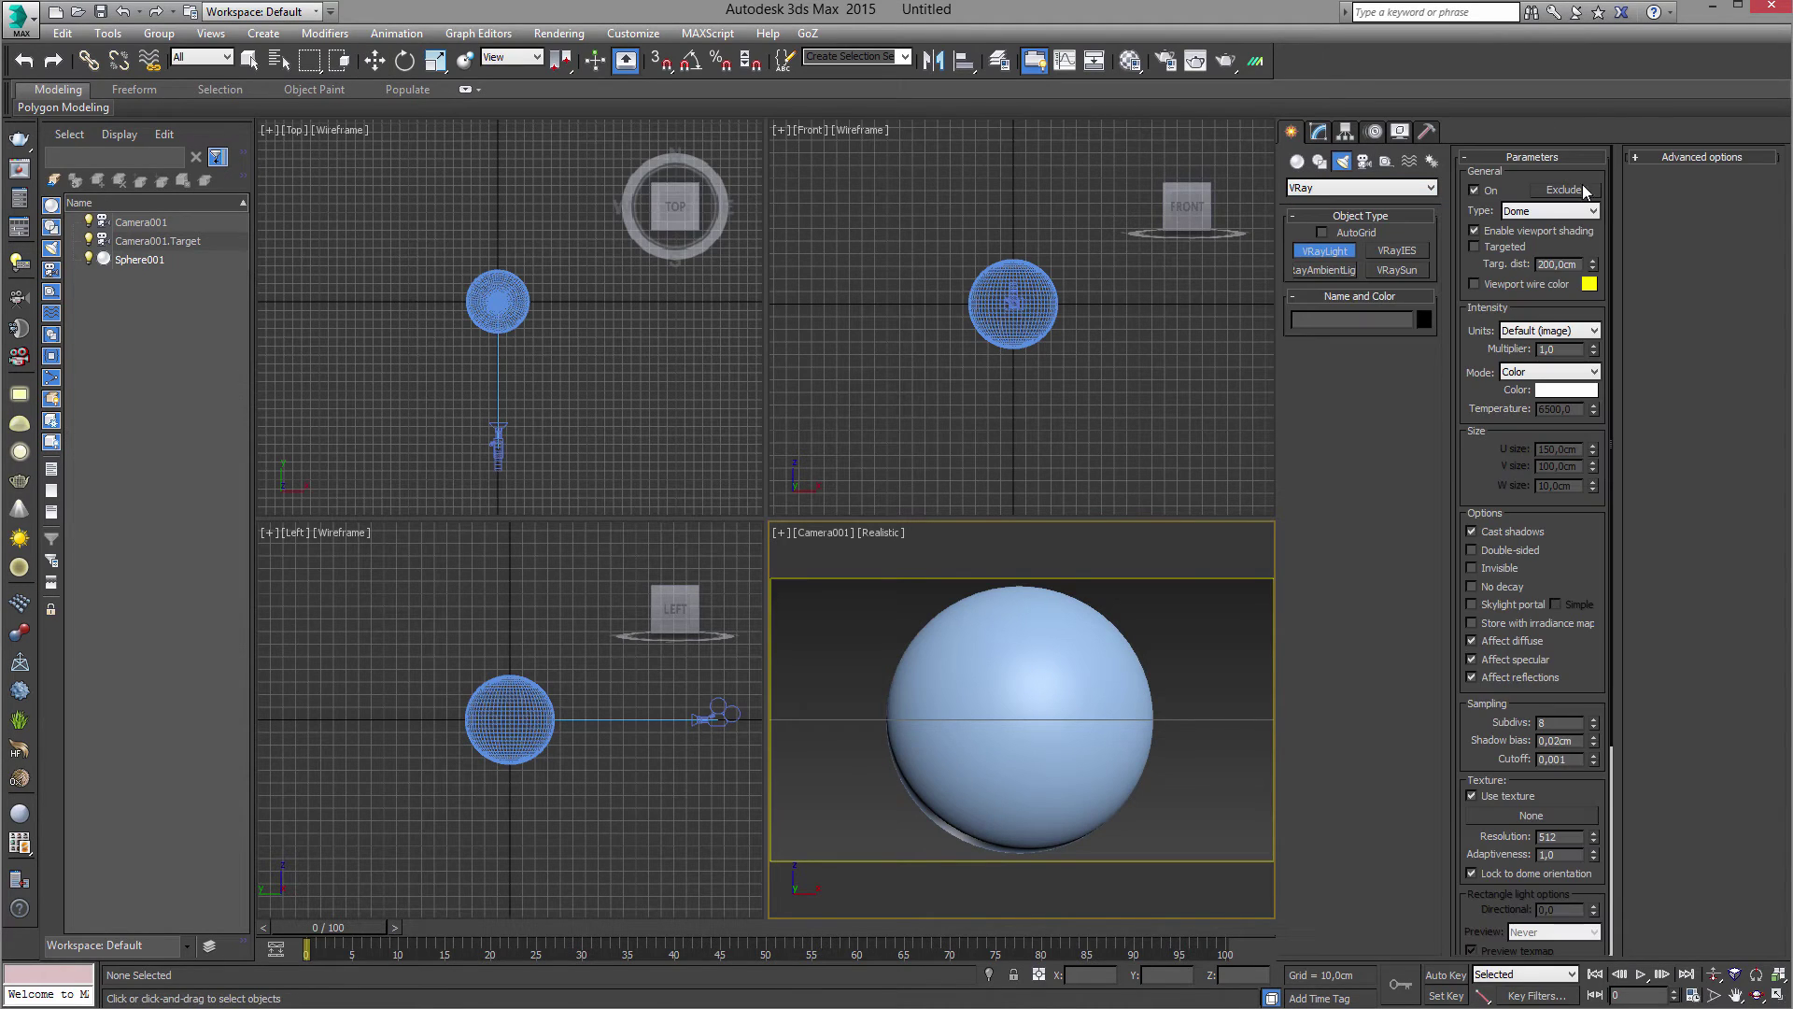
left_click(1536, 212)
left_click(1537, 239)
left_click(375, 315)
right_click(433, 381)
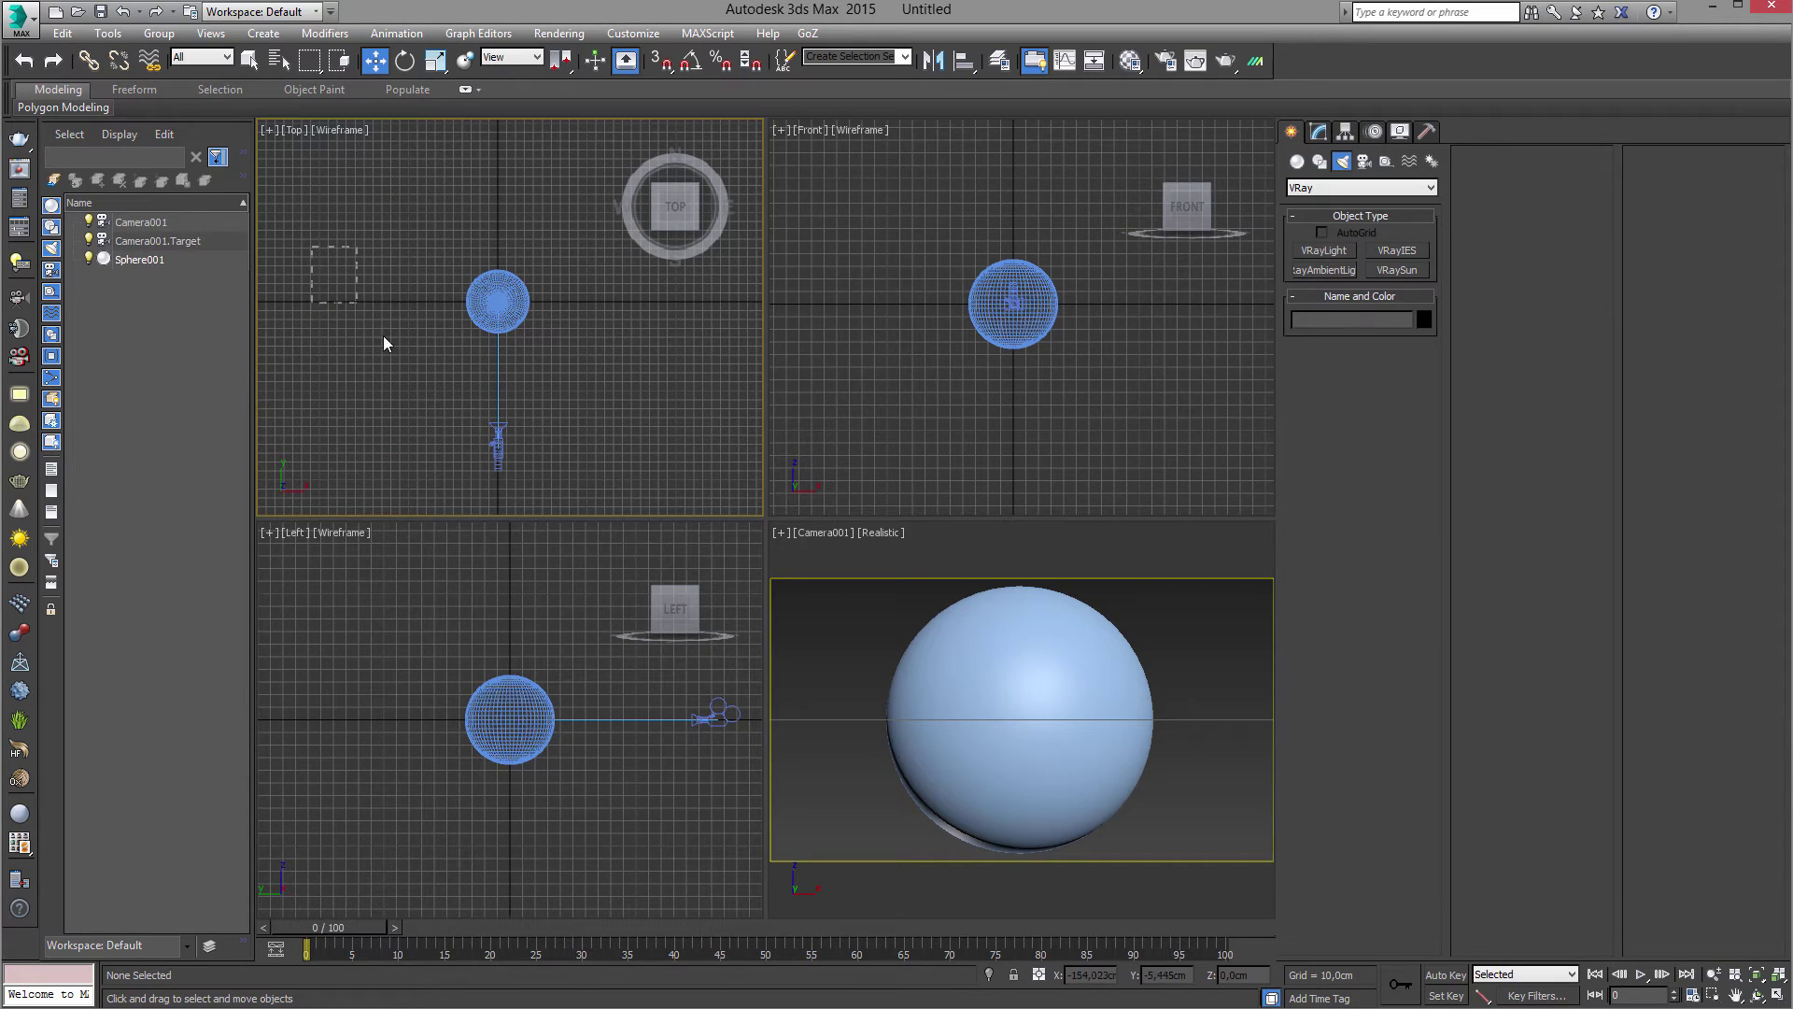
left_click(1324, 250)
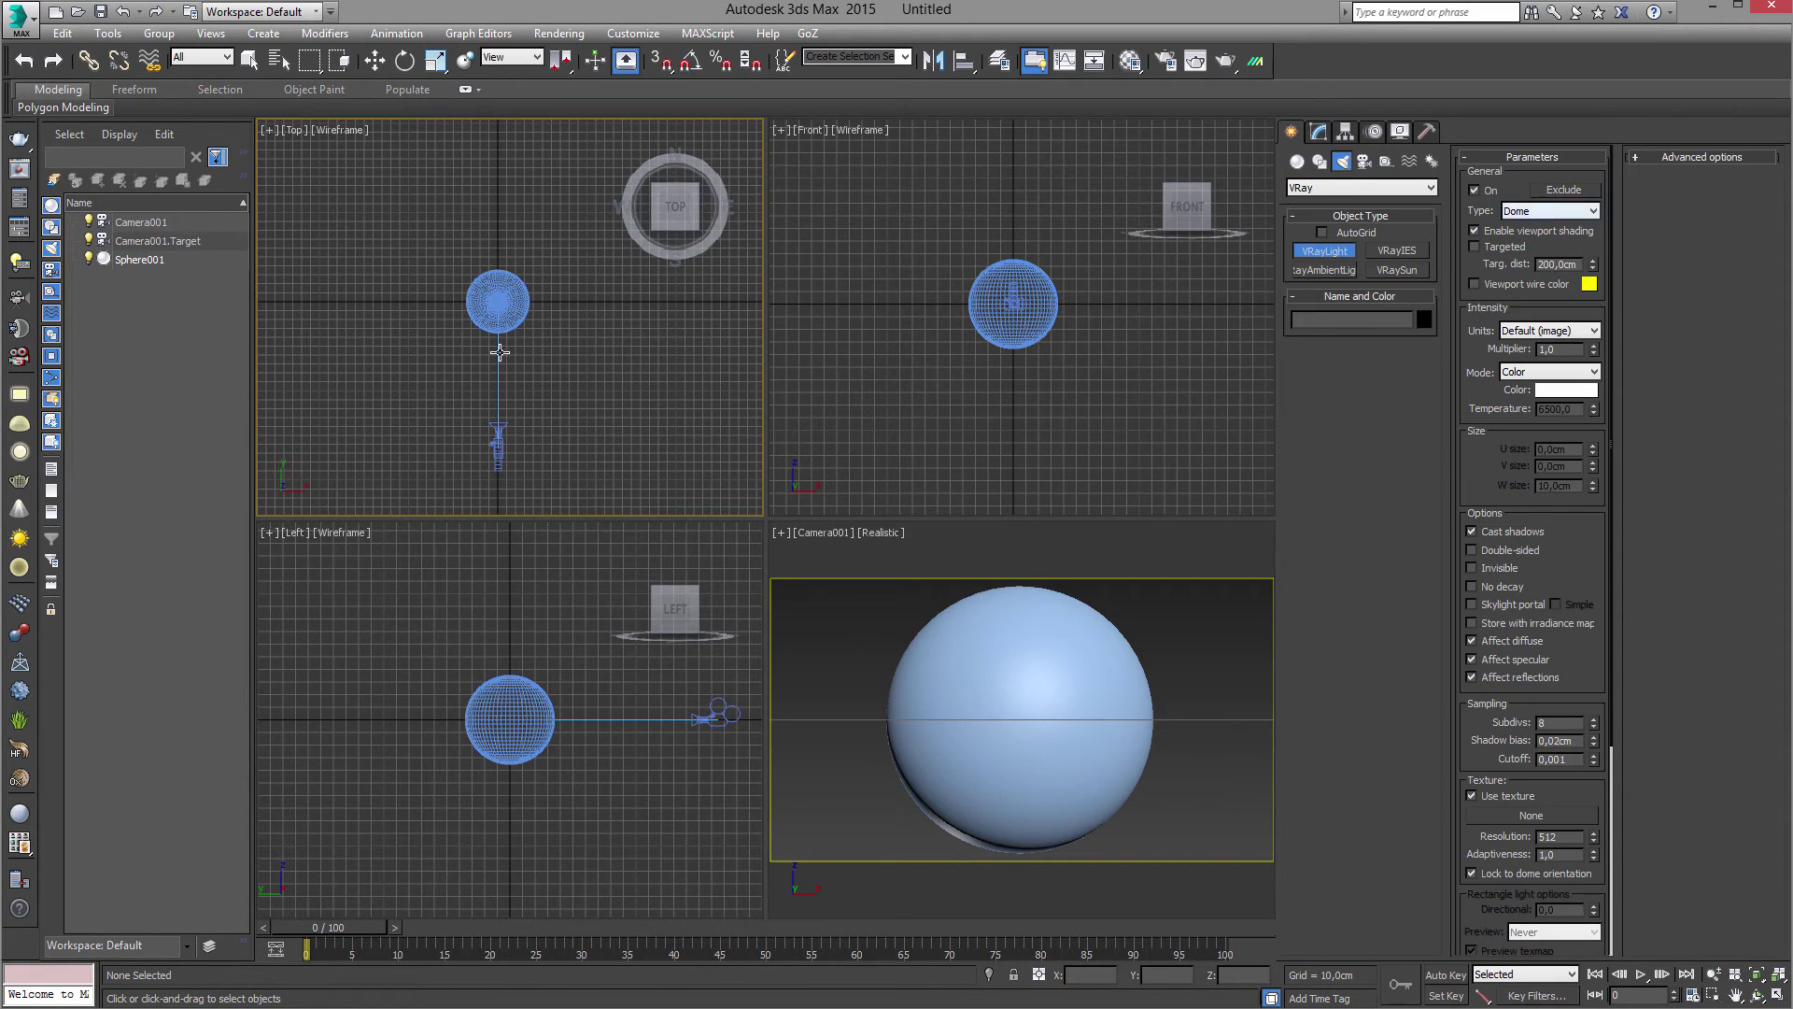
left_click(359, 320)
right_click(410, 341)
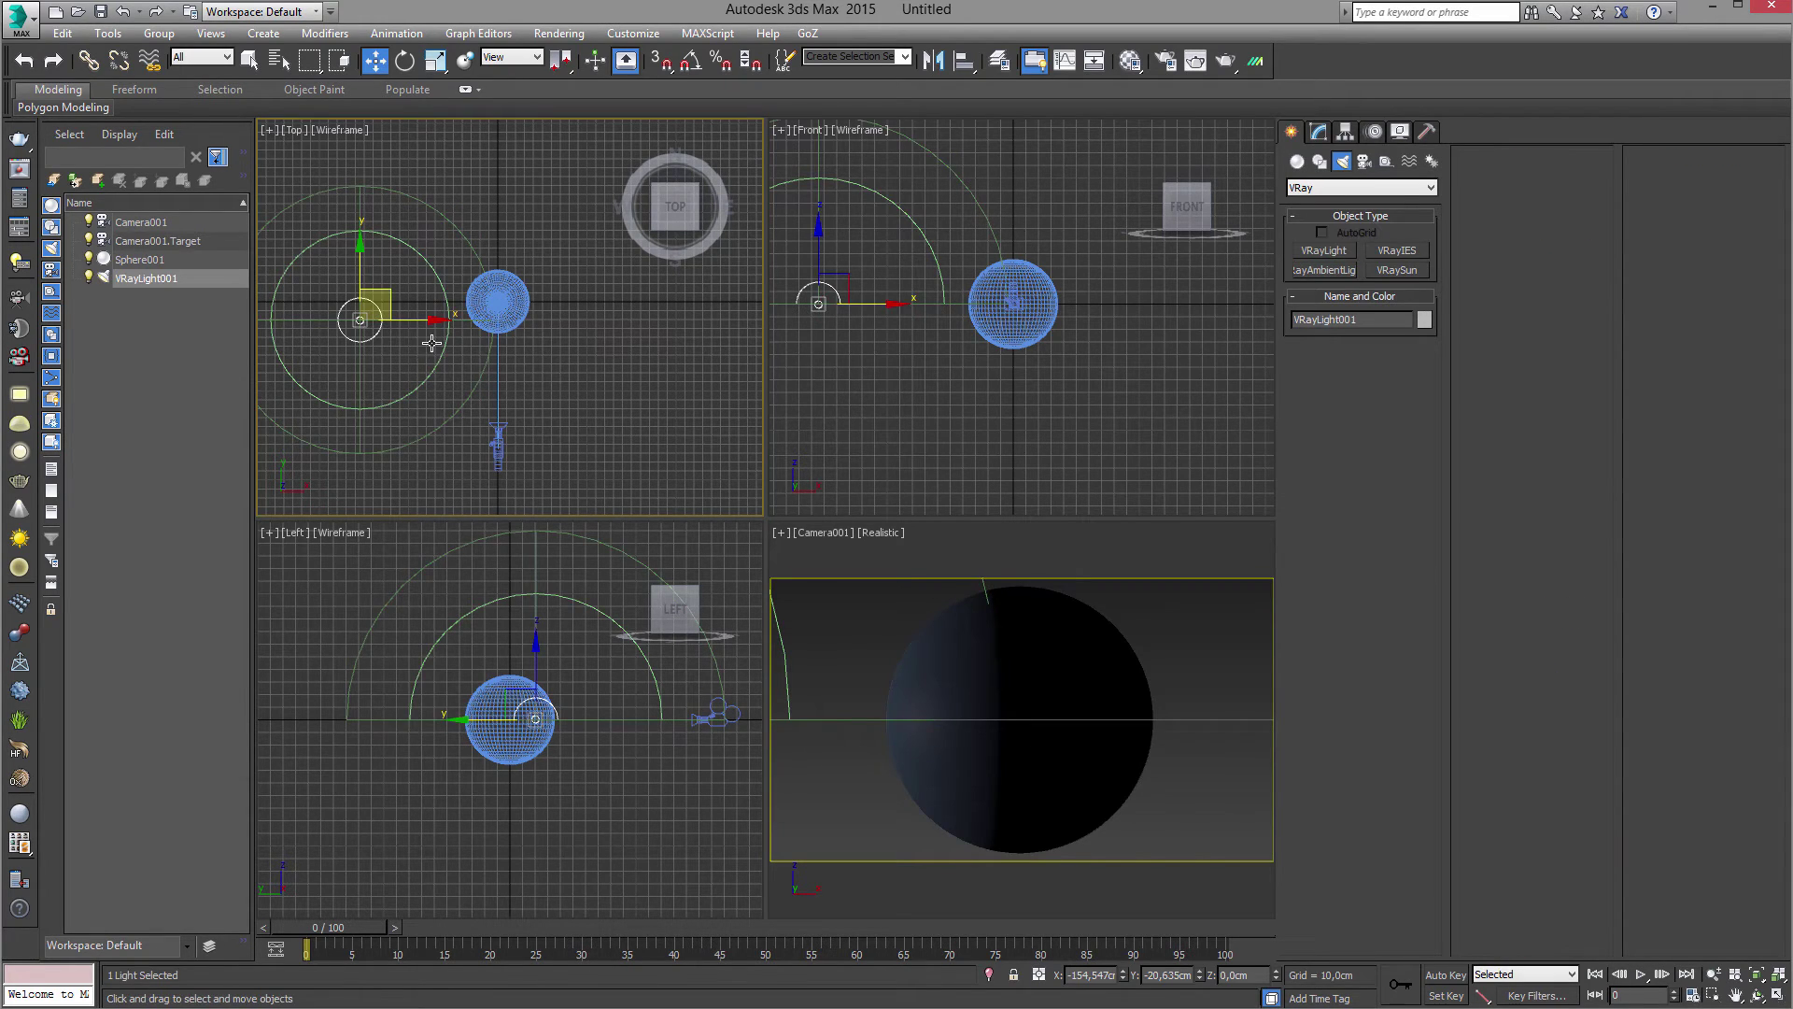
Turn off the dome light's Affect diffuse and switch on Spherical (full dome).
left_click(1318, 132)
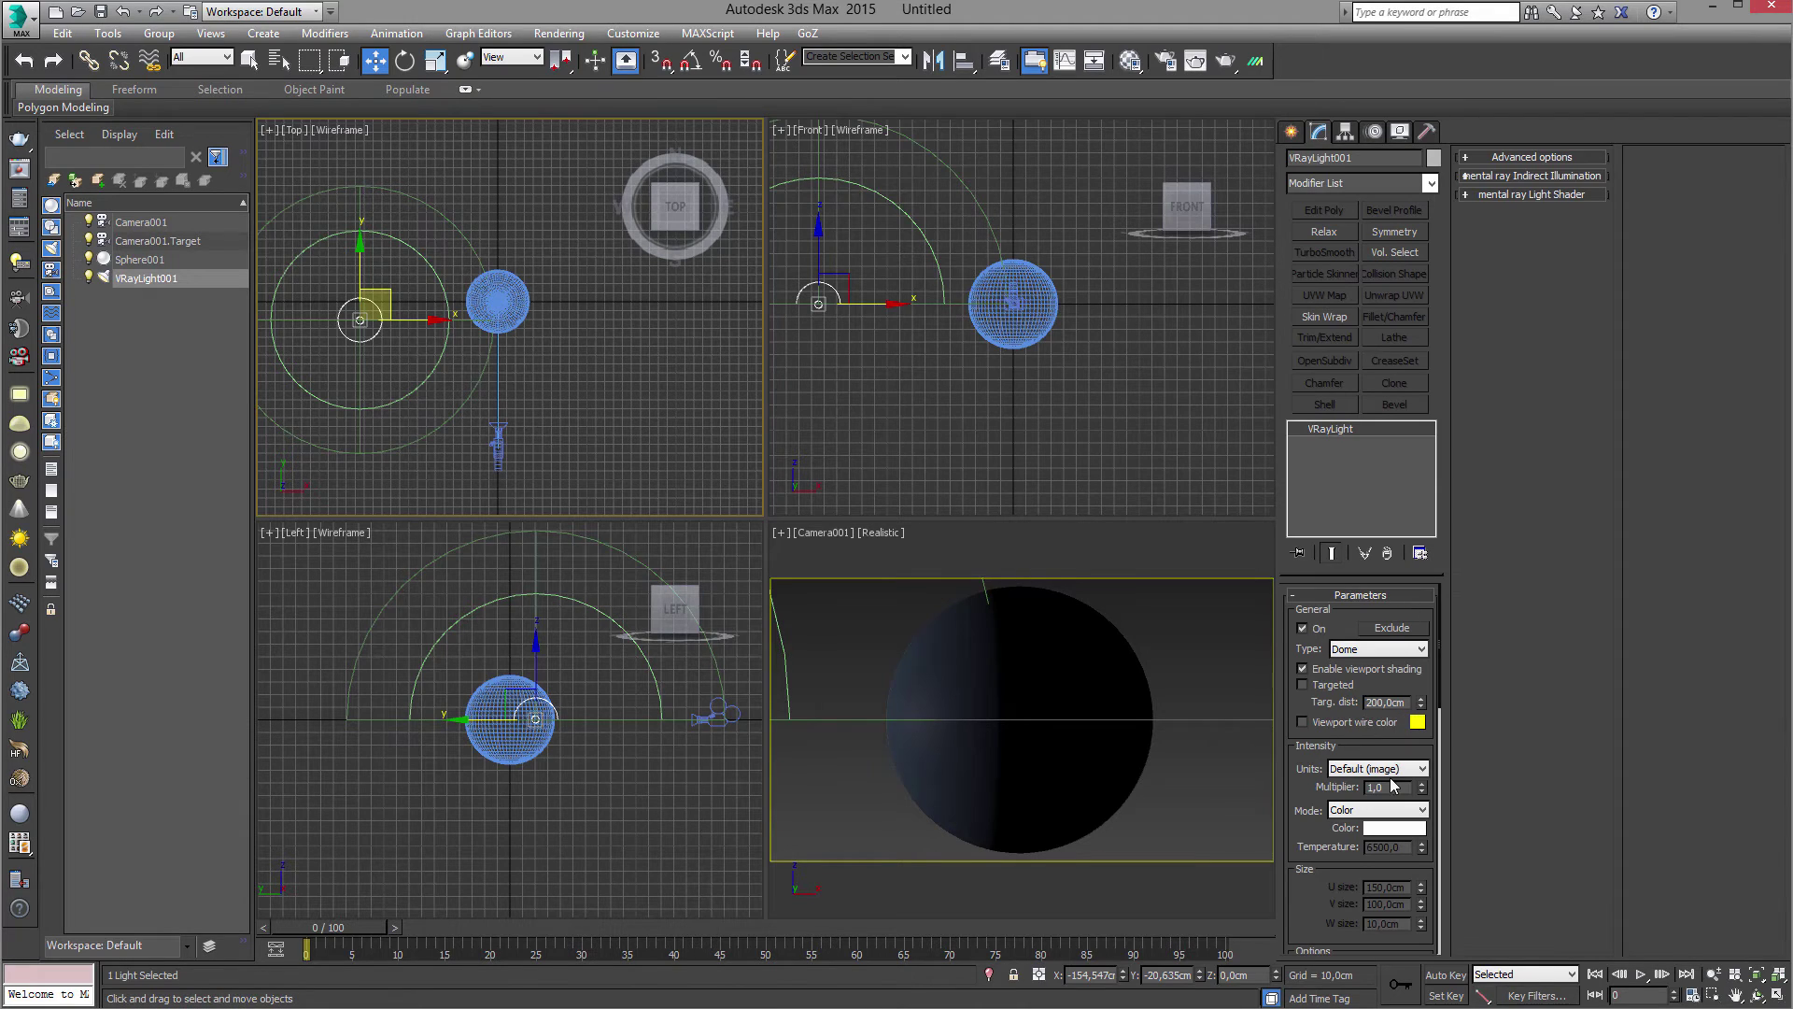
scroll(1364, 729, "down", 5)
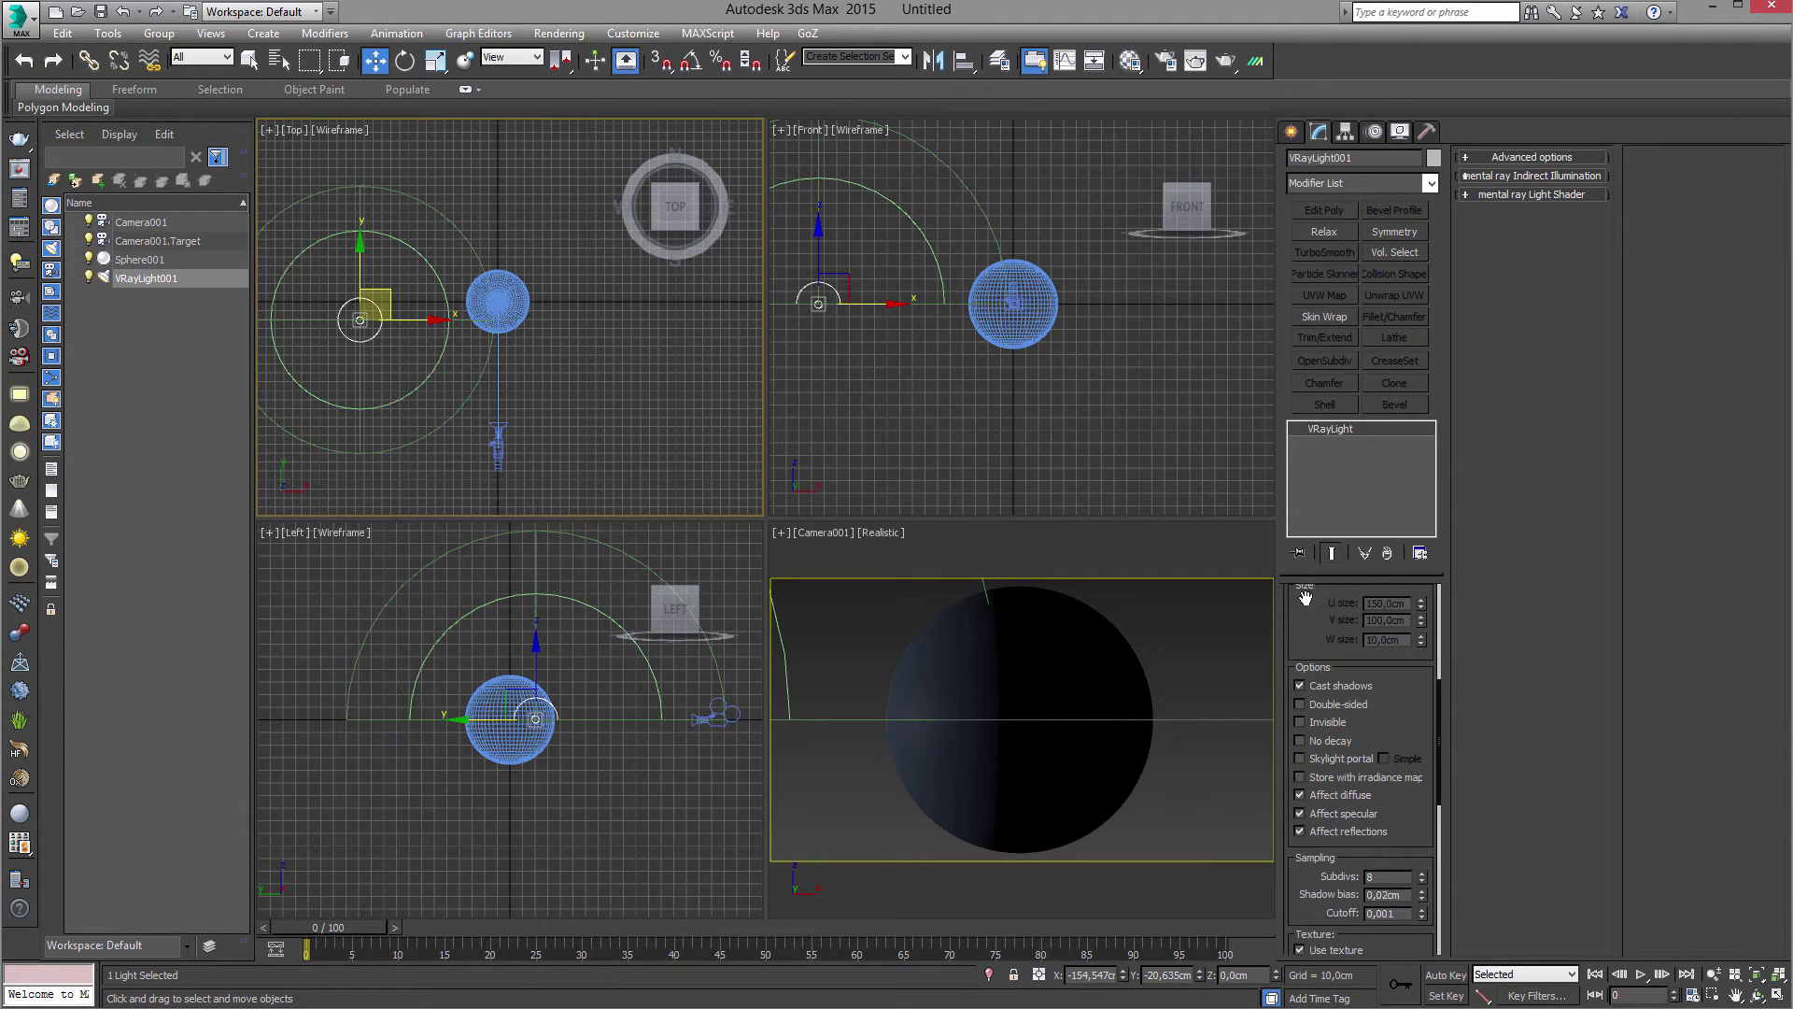
scroll(1306, 587, "down", 1)
left_click(1330, 748)
left_click(1337, 767)
scroll(1406, 748, "down", 6)
scroll(1404, 654, "down", 2)
left_click(1354, 632)
scroll(1408, 616, "down", 2)
scroll(1407, 607, "up", 1)
scroll(1405, 733, "down", 2)
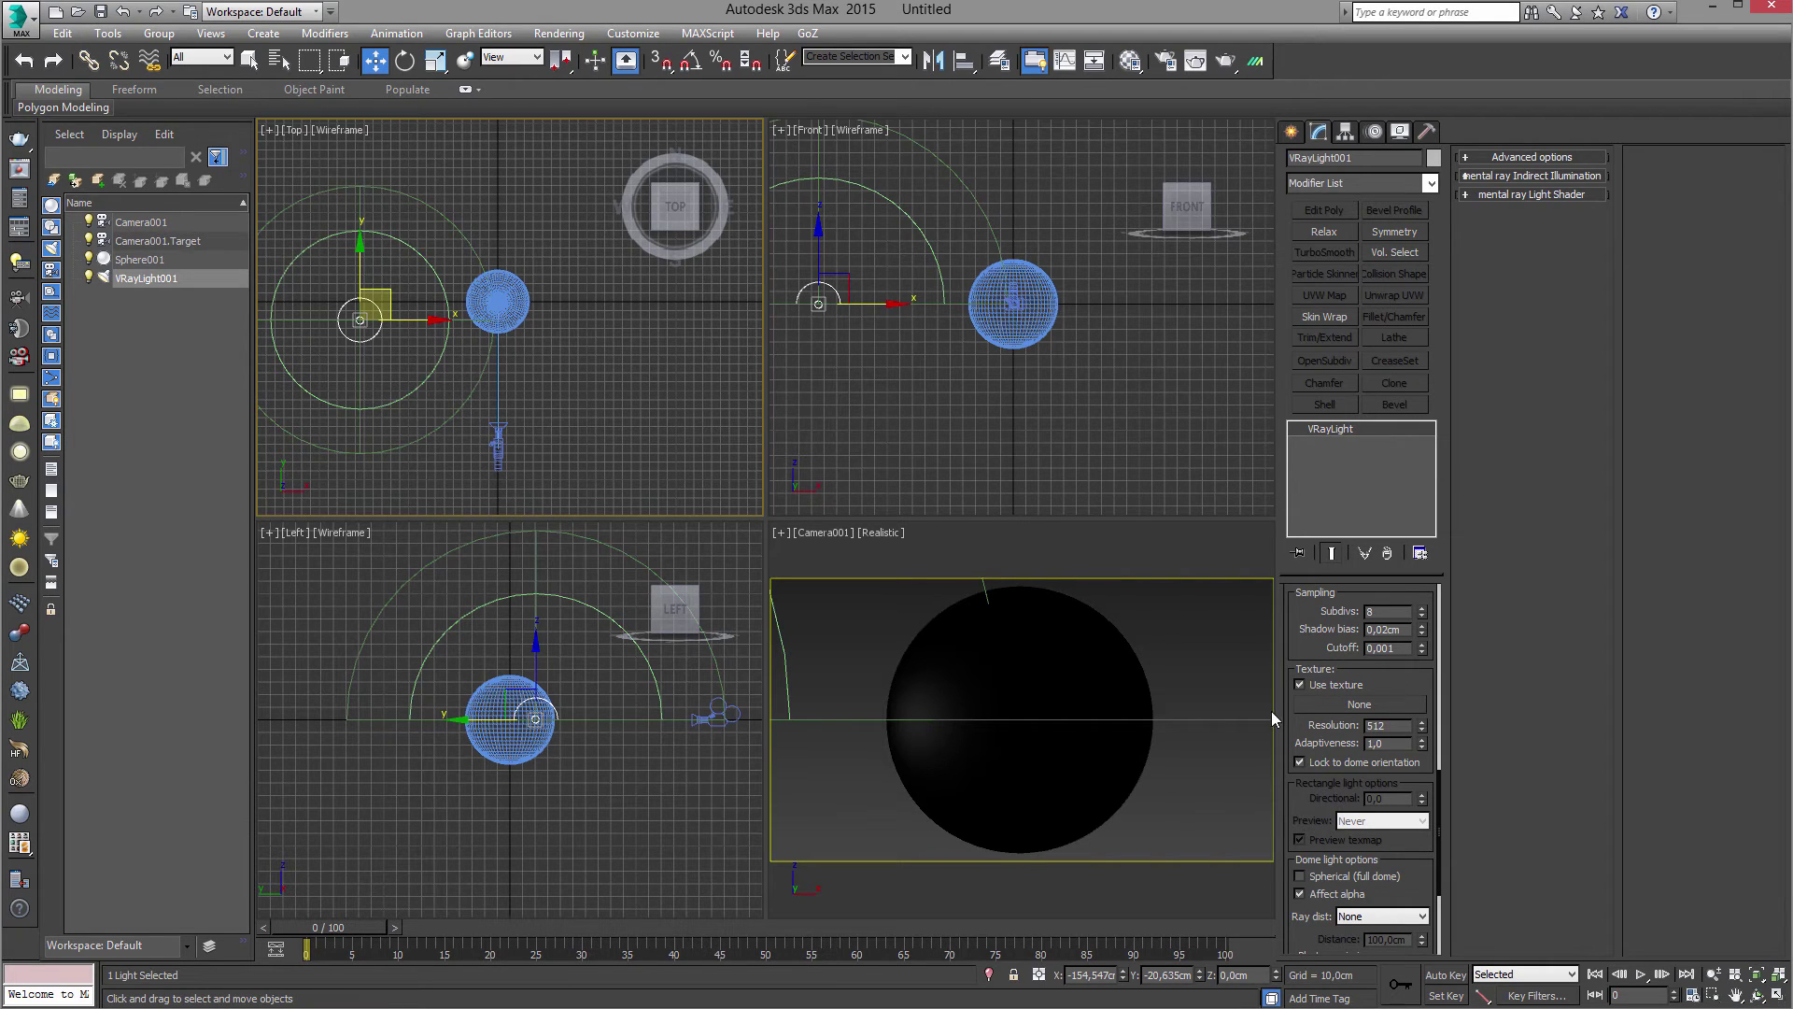
scroll(1300, 816, "down", 3)
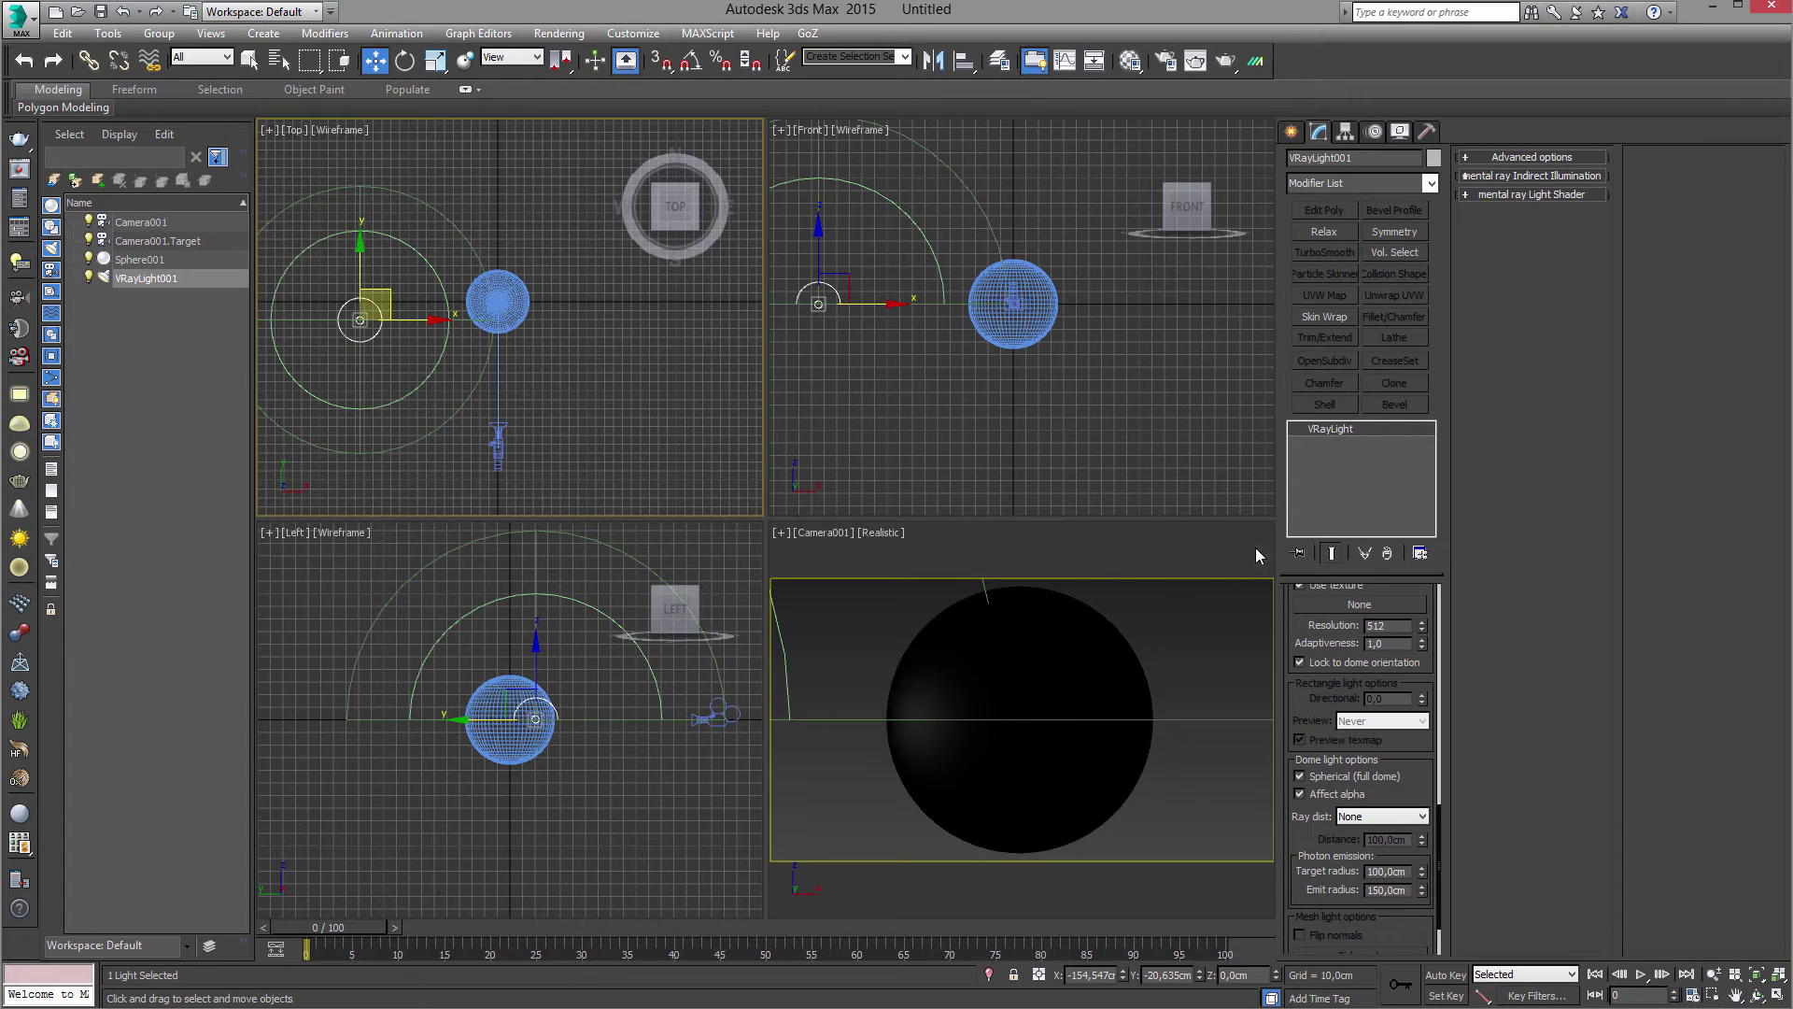
Create a Standard target direct light, Direct001, aimed at the sphere from the upper left.
left_click(1193, 653)
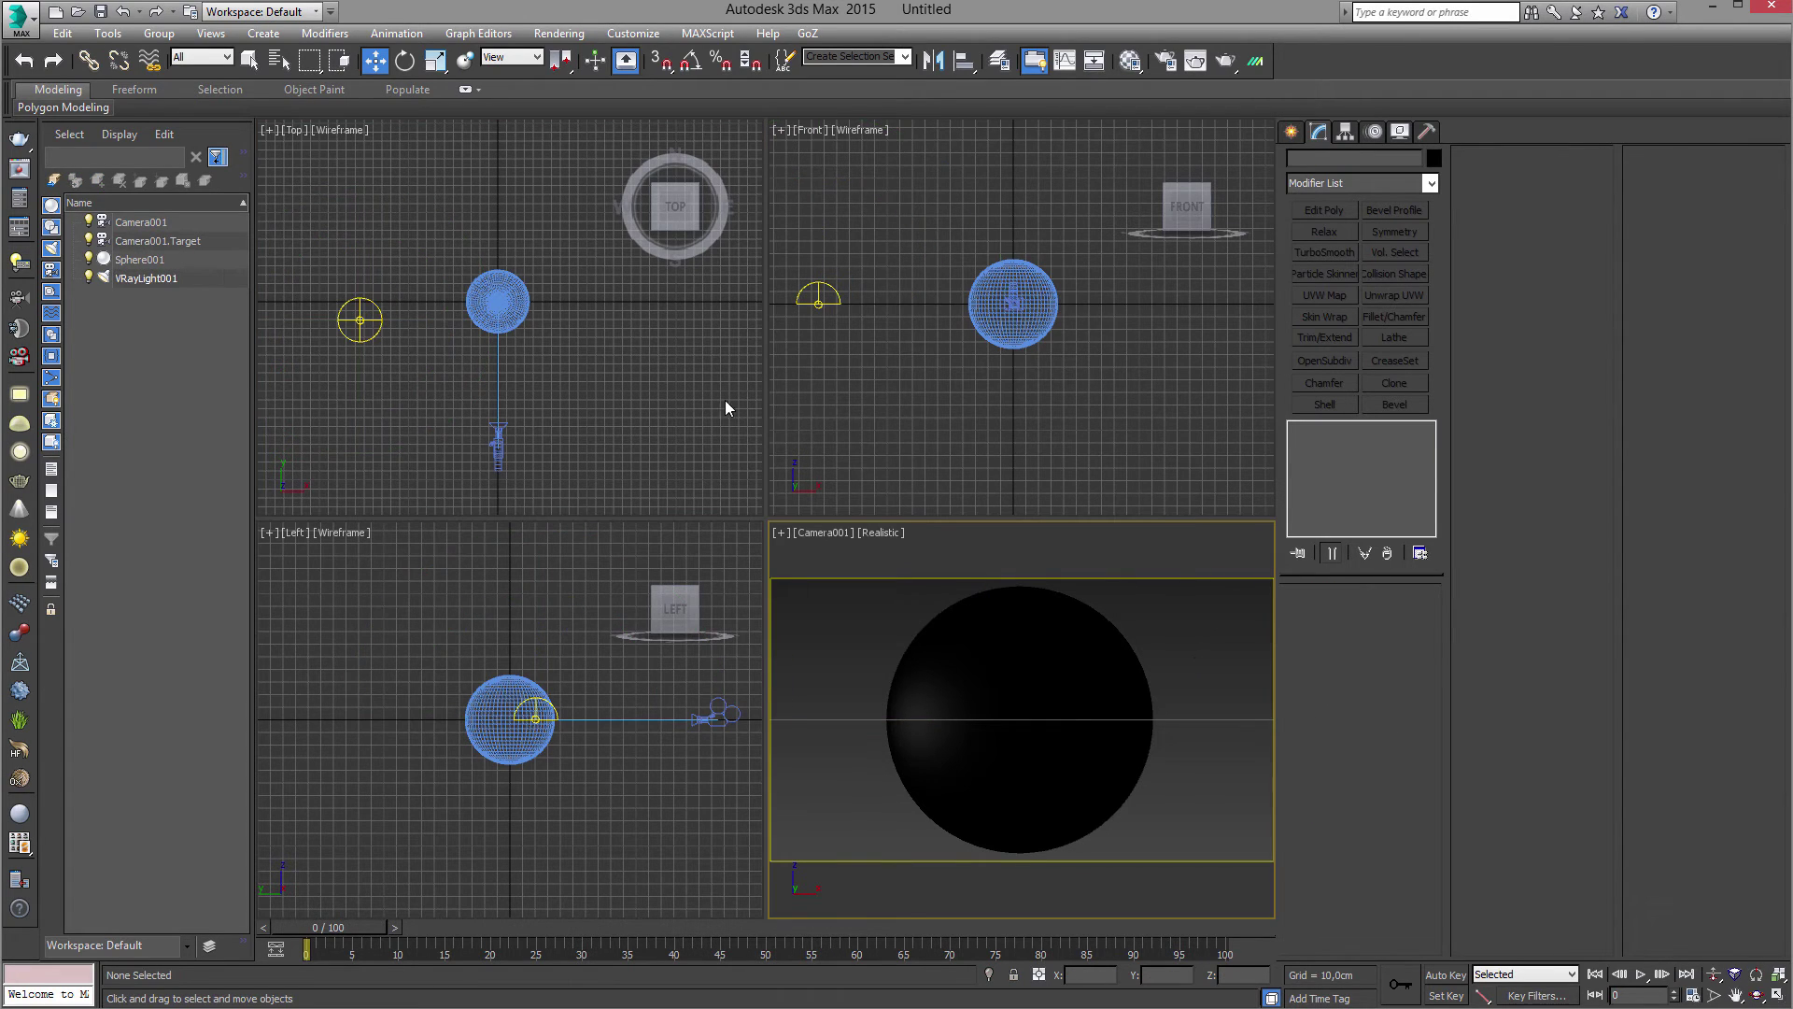
middle_click_drag(995, 341, 986, 376)
scroll(1008, 370, "down", 2)
scroll(1008, 370, "up", 2)
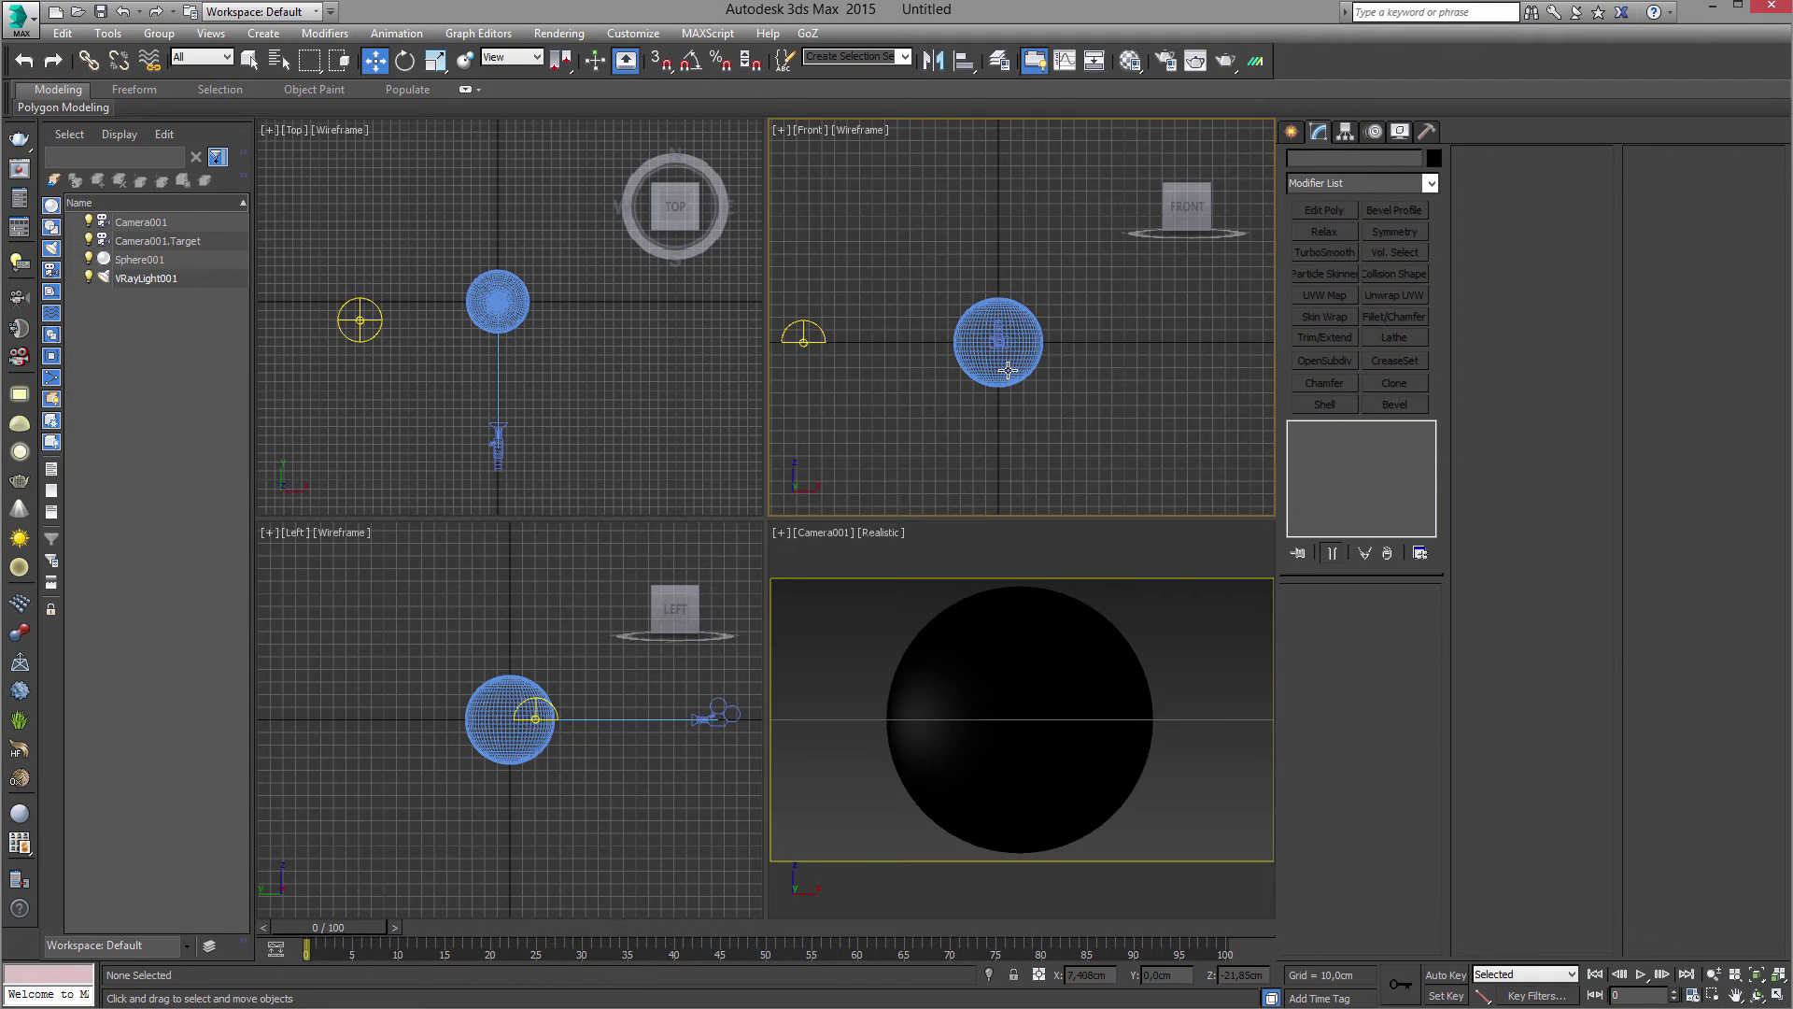
left_click(1293, 131)
left_click(1319, 187)
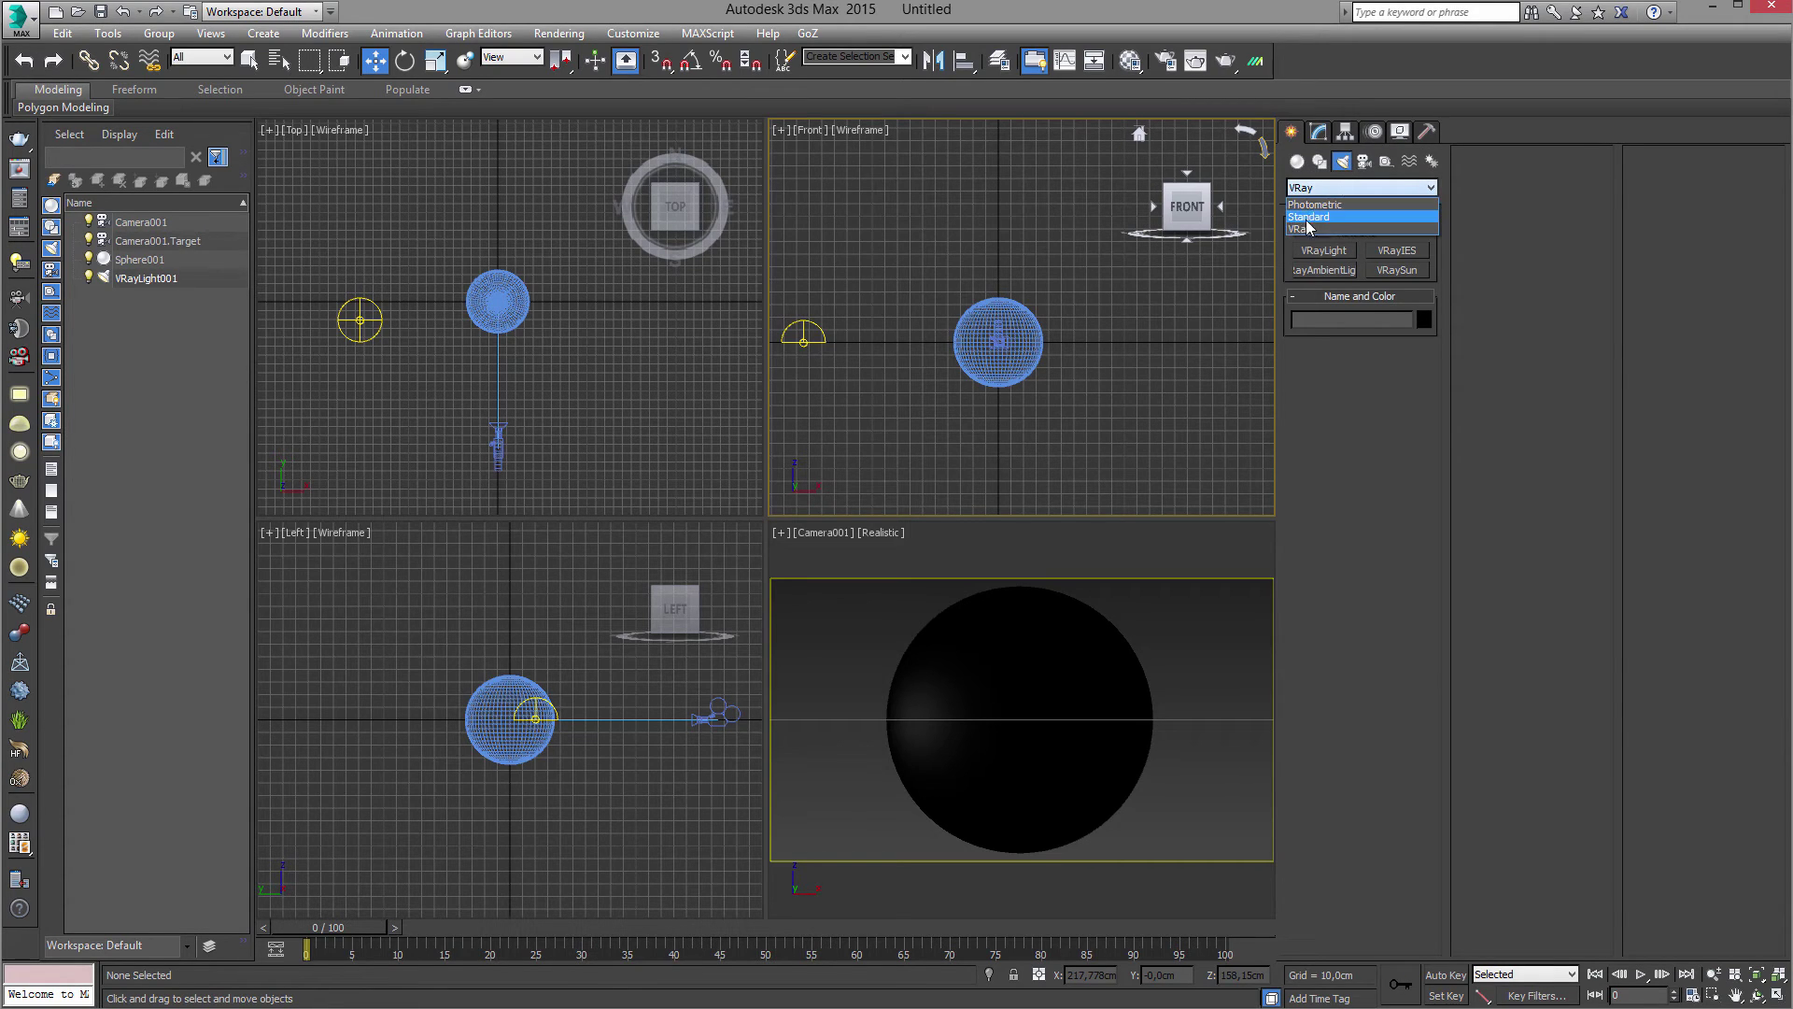
left_click(1315, 214)
left_click(1324, 270)
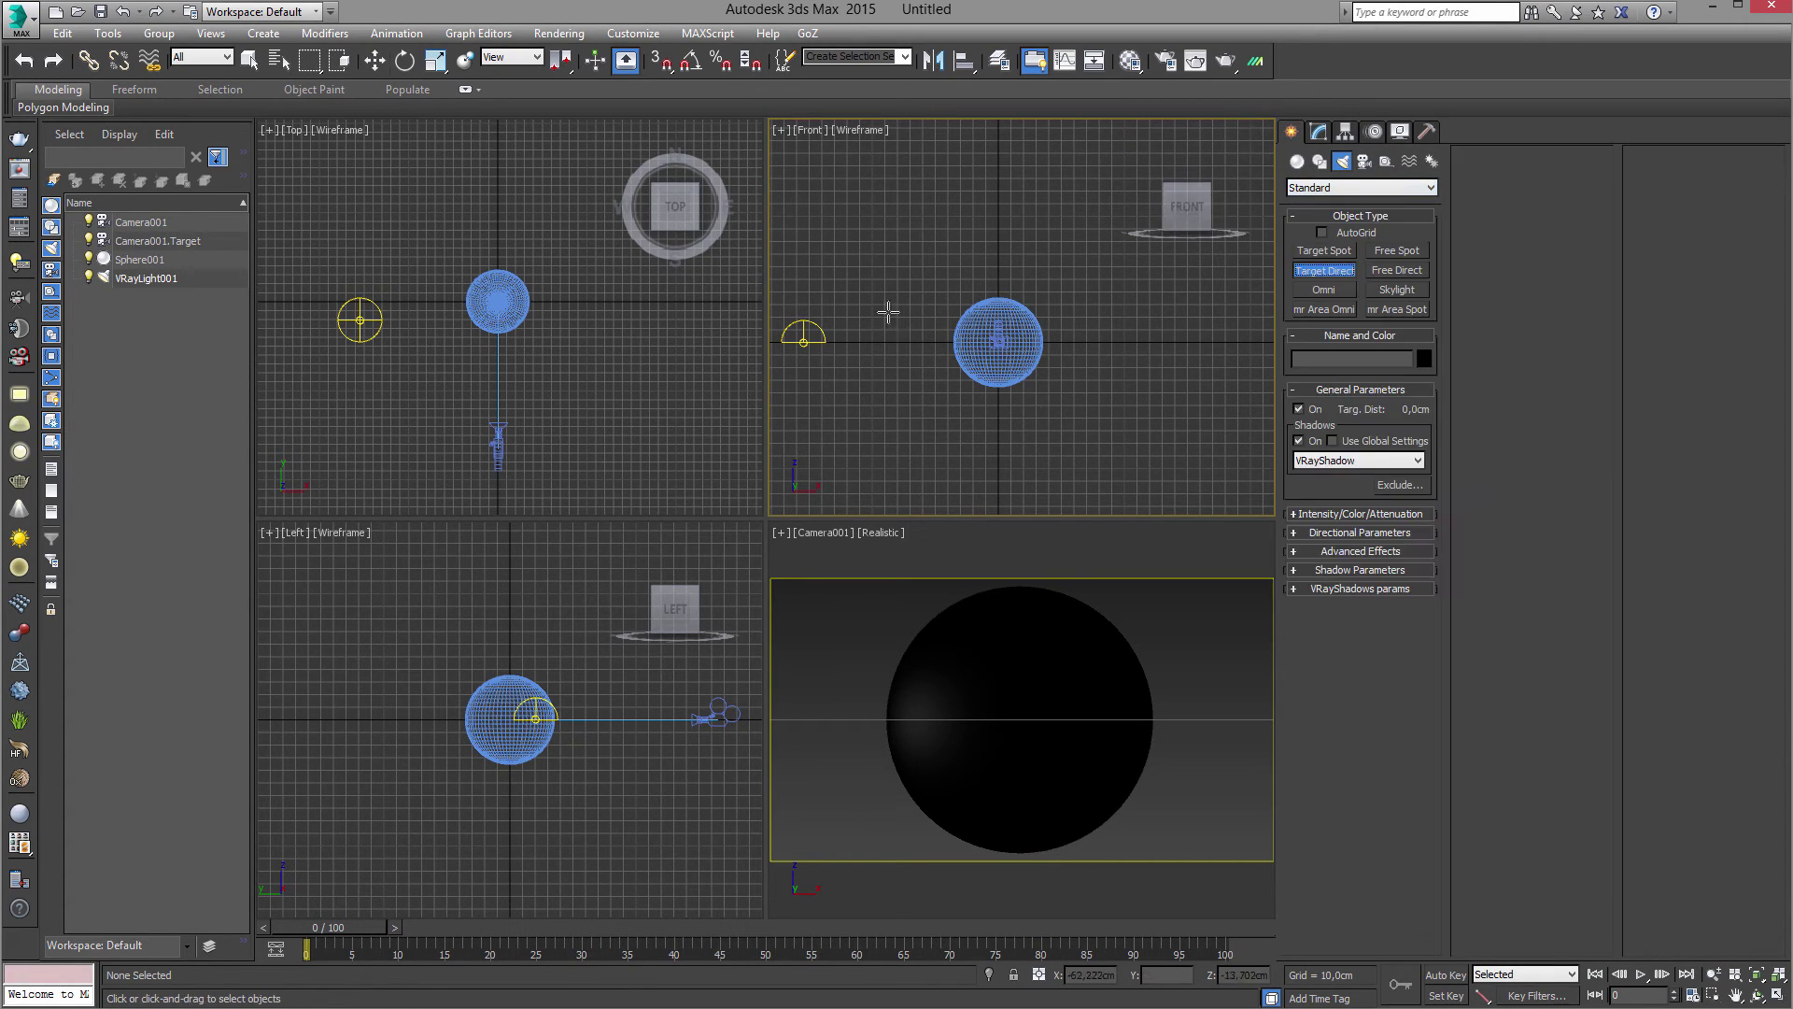
left_click_drag(883, 220, 1005, 348)
Turn off Direct001's shadows, set far attenuation end to 220cm, hotspot 24cm and falloff 26cm.
left_click(1299, 441)
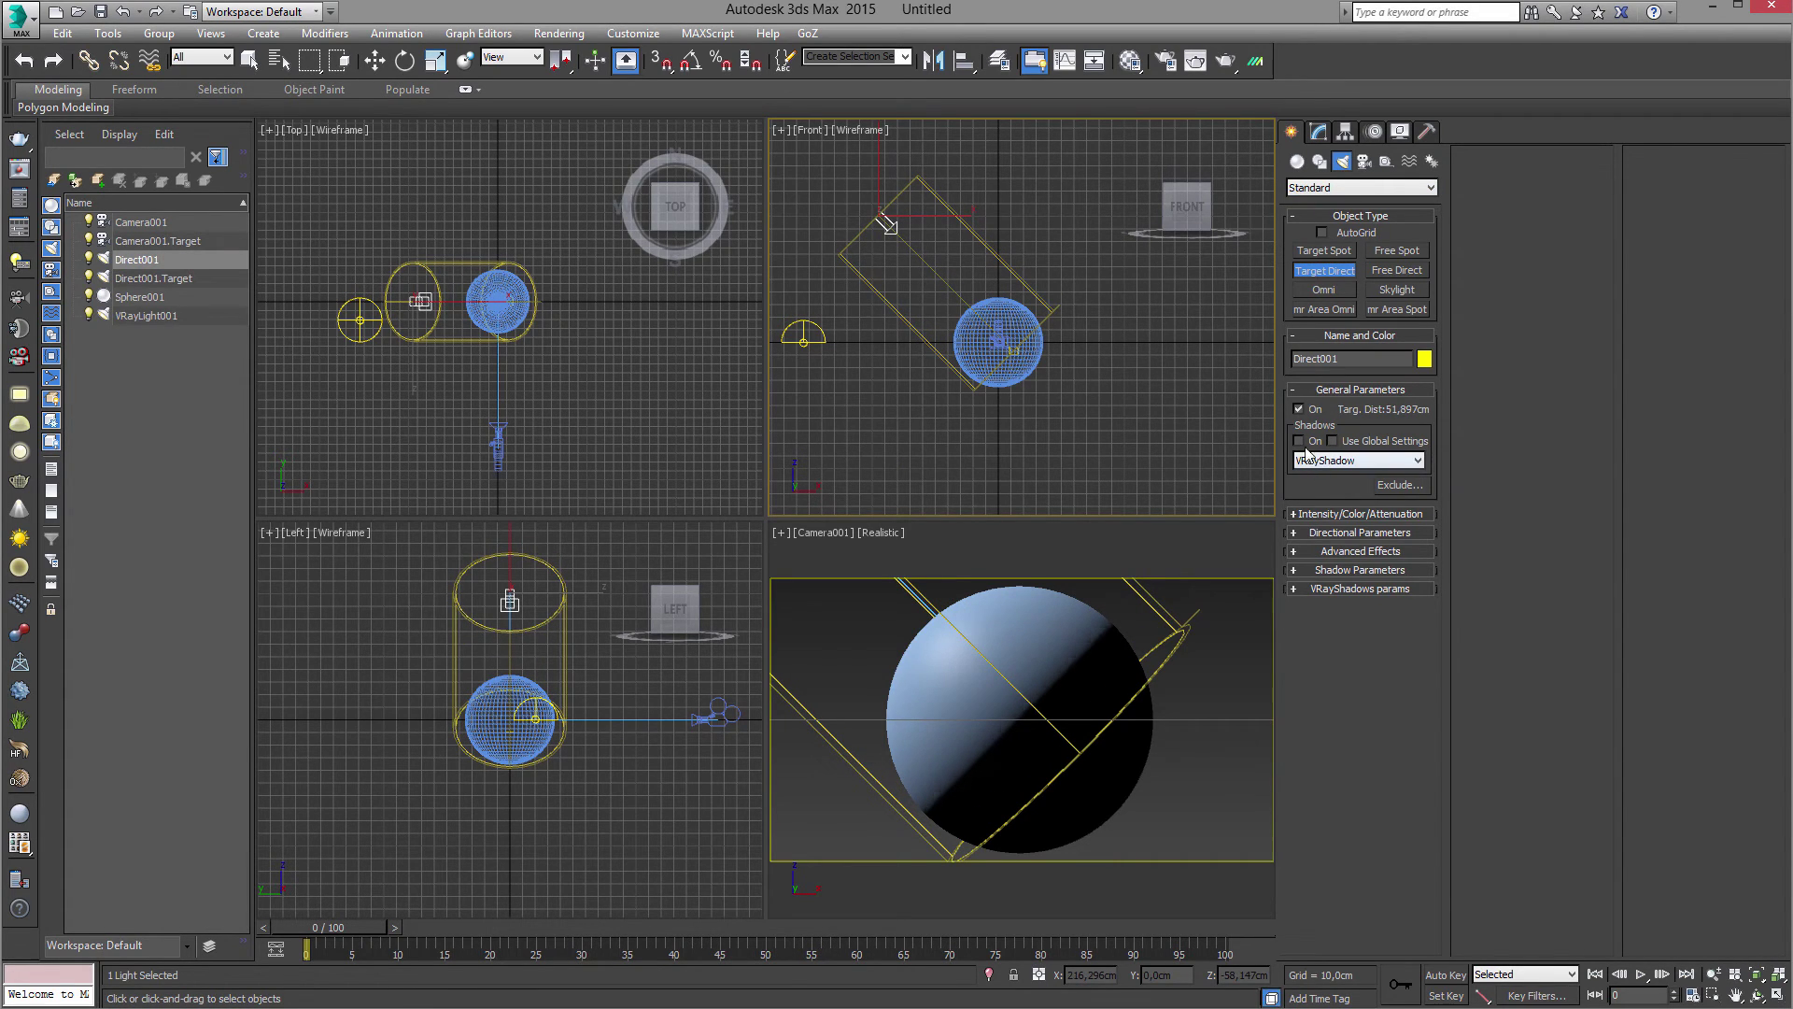
left_click(1342, 569)
left_click(1339, 570)
left_click(1347, 550)
left_click(1353, 534)
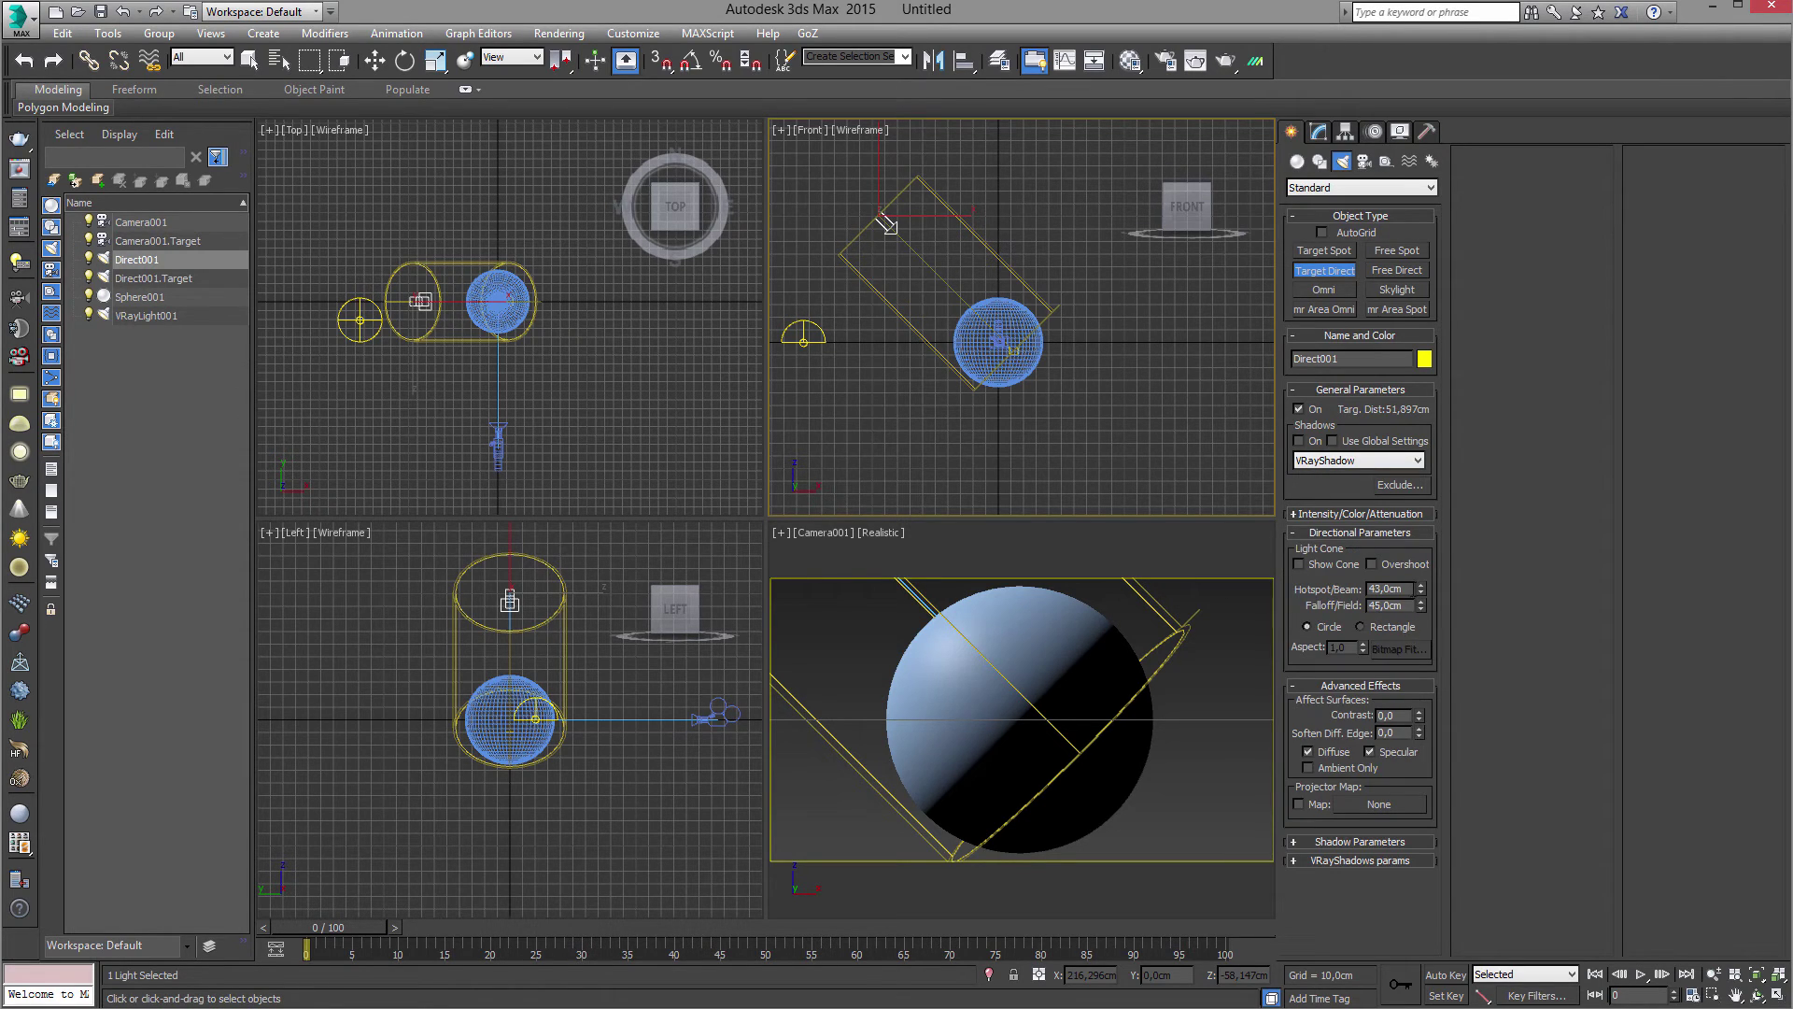
left_click(1360, 513)
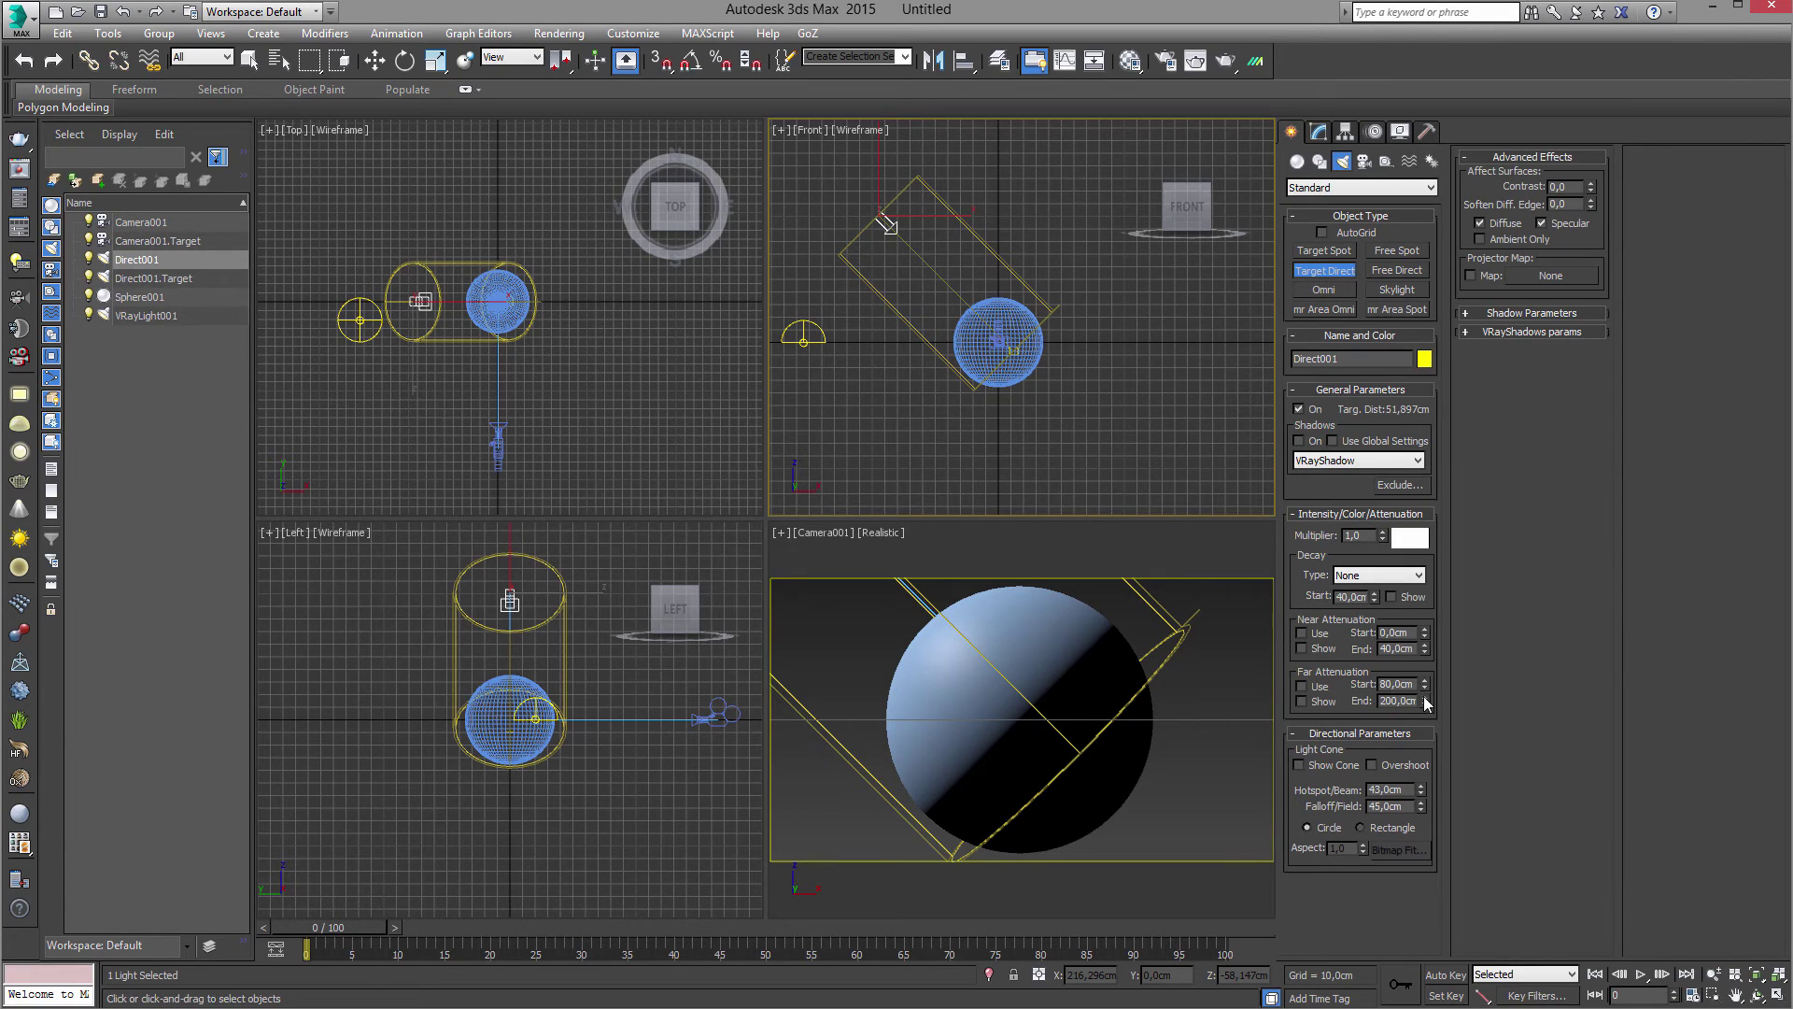
left_click_drag(1426, 708, 1422, 693)
left_click_drag(1420, 808, 1427, 794)
Move Direct001 up and left in the Front view and adjust it in the Top view.
key("w")
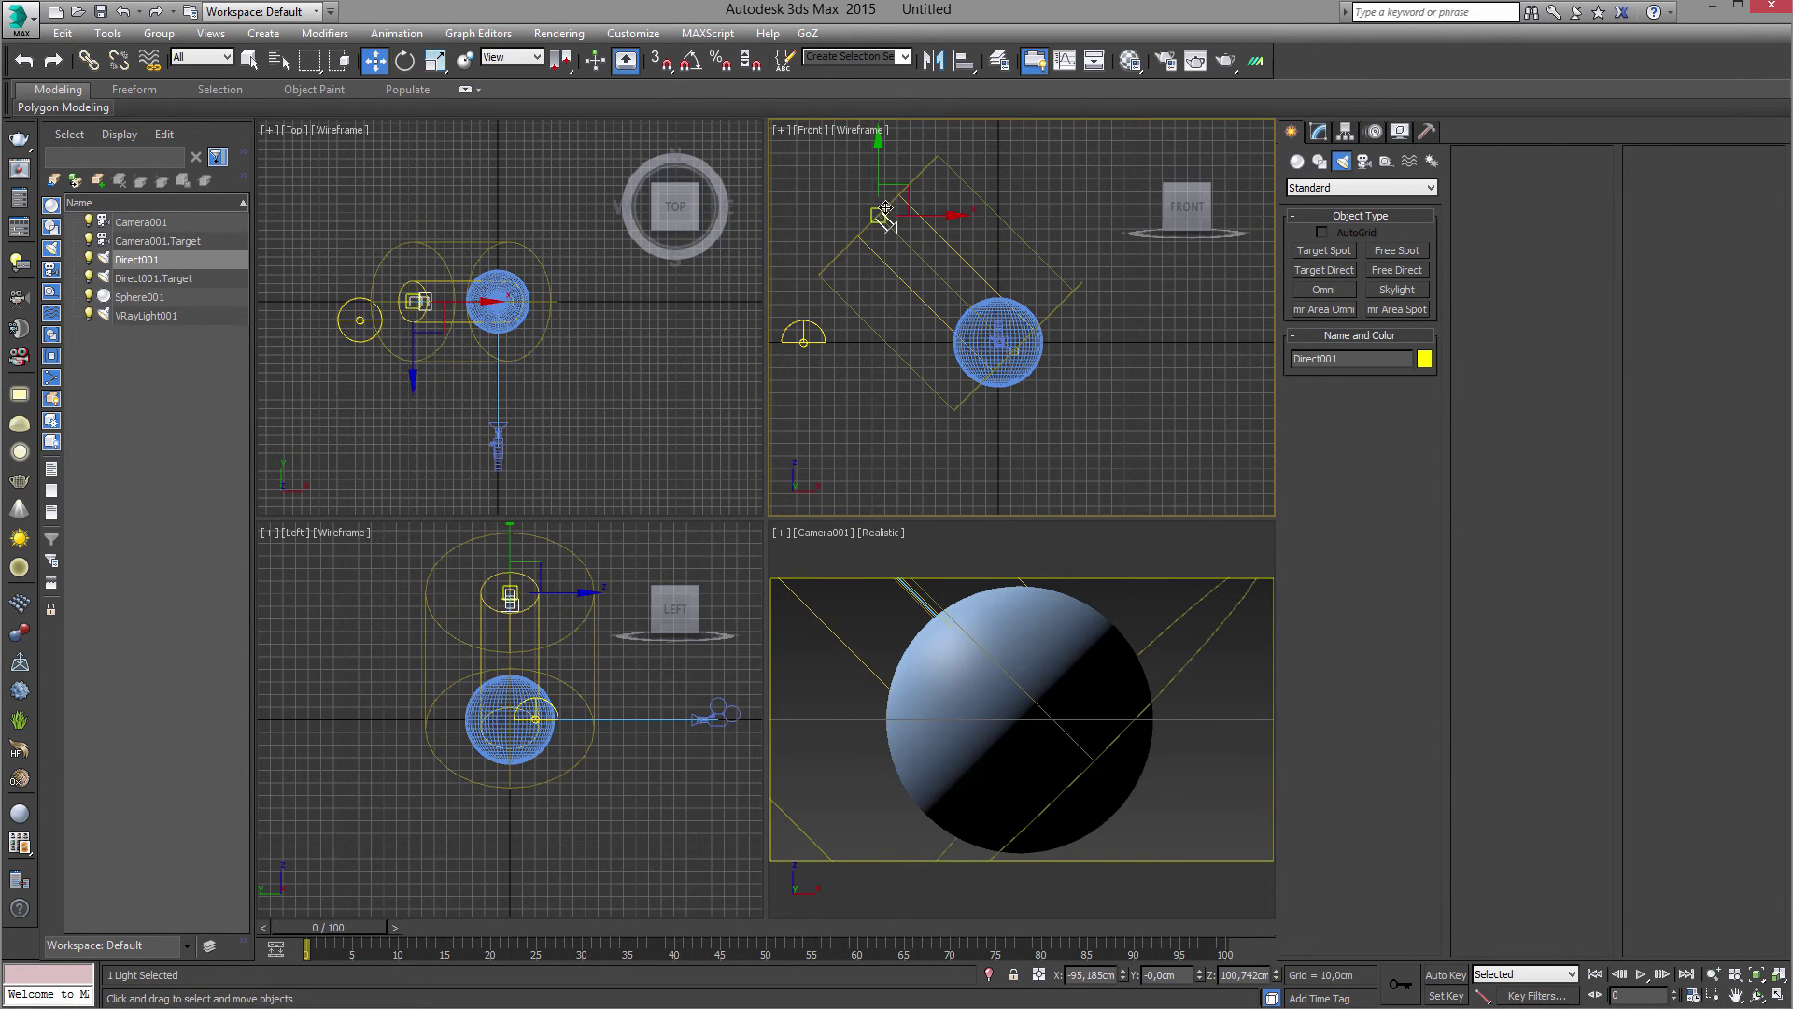
left_click_drag(895, 201, 843, 147)
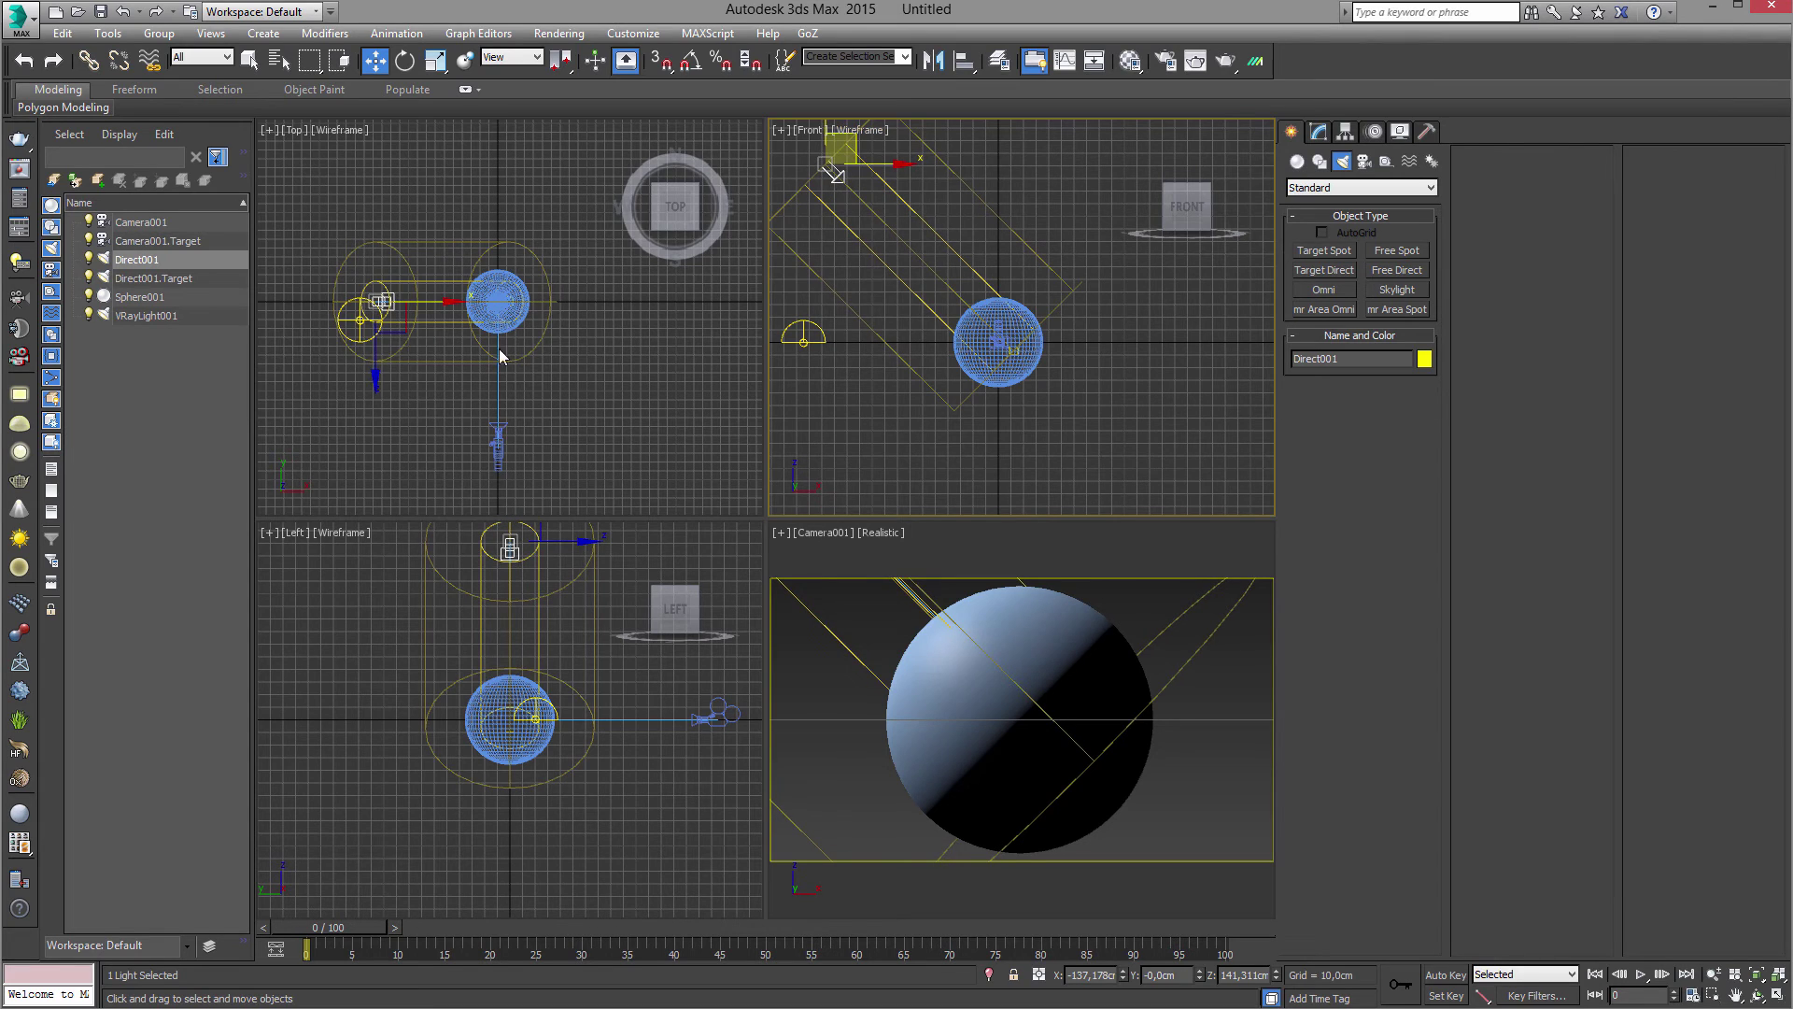
middle_click_drag(496, 355, 514, 332)
left_click_drag(404, 247, 406, 286)
Clone Direct001 to the lower right as Direct002 and lower its multiplier to 0,69.
left_click(866, 138)
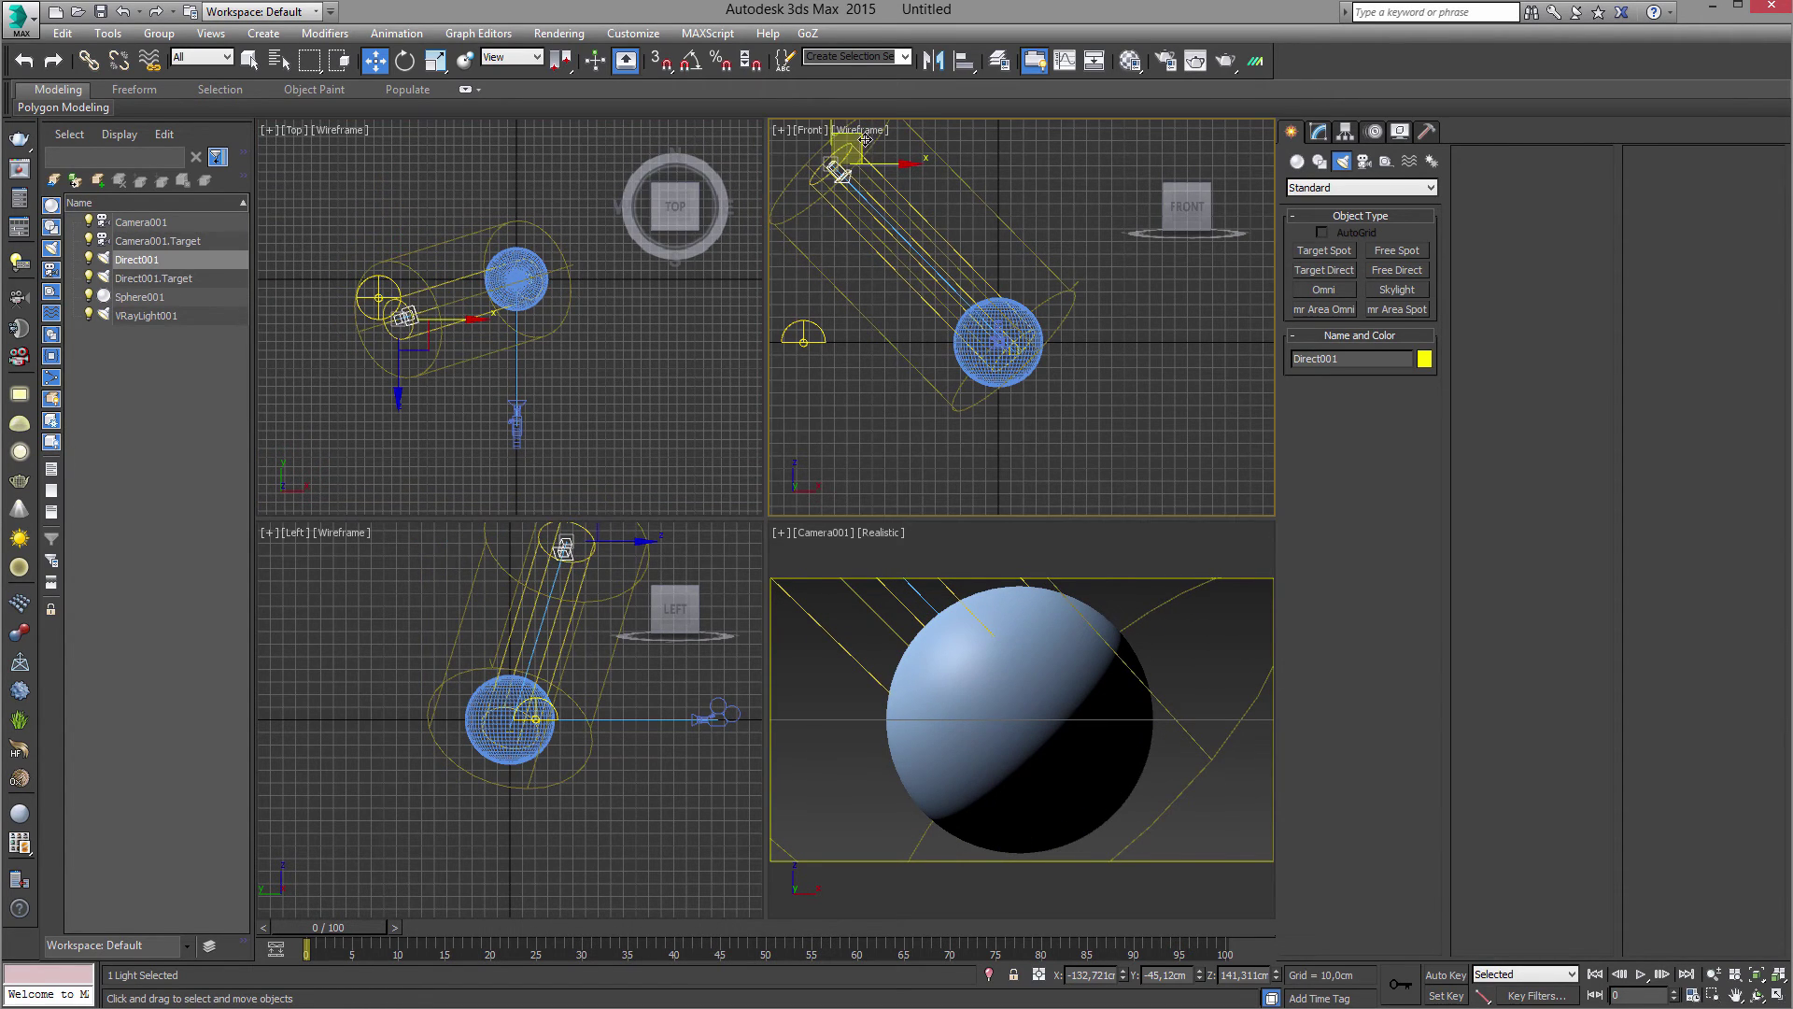
left_click(853, 143)
key("Escape")
left_click(1098, 267)
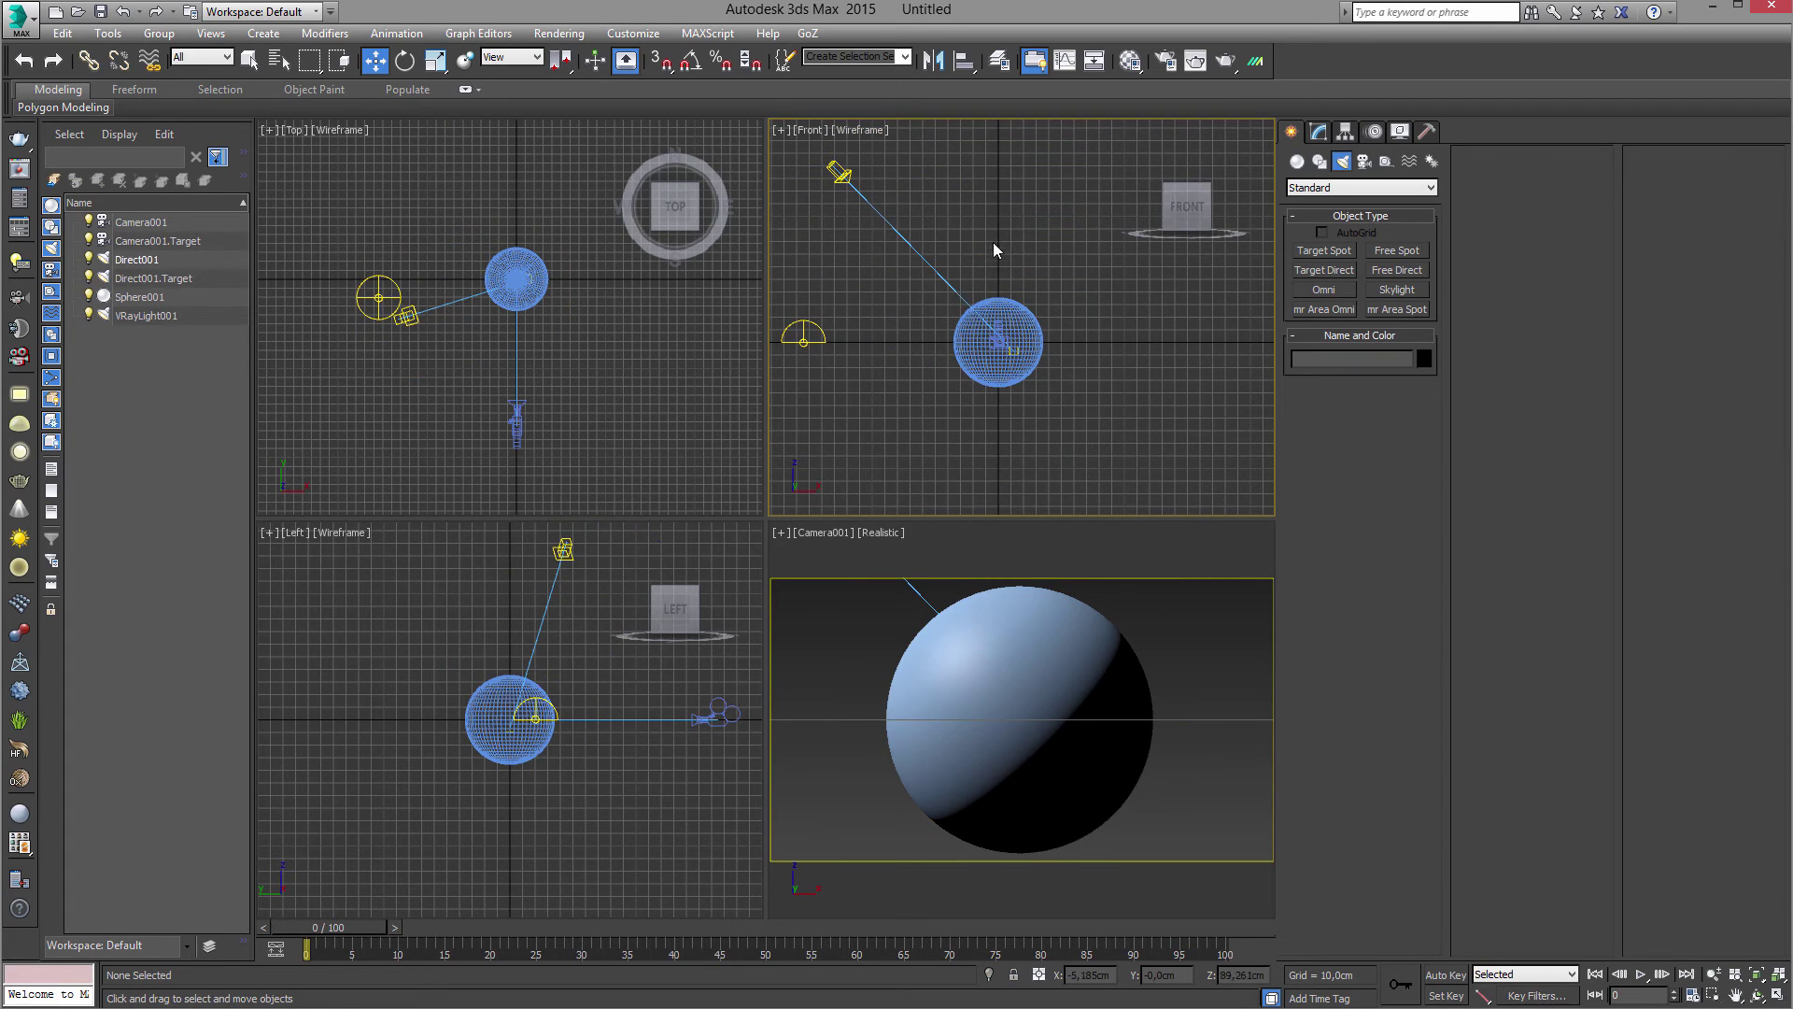
middle_click_drag(995, 249, 1020, 289)
mouse_move(850, 217)
left_mouse_down()
mouse_move(948, 392)
mouse_move(1200, 481)
mouse_move(1205, 509)
left_mouse_up()
left_click(904, 592)
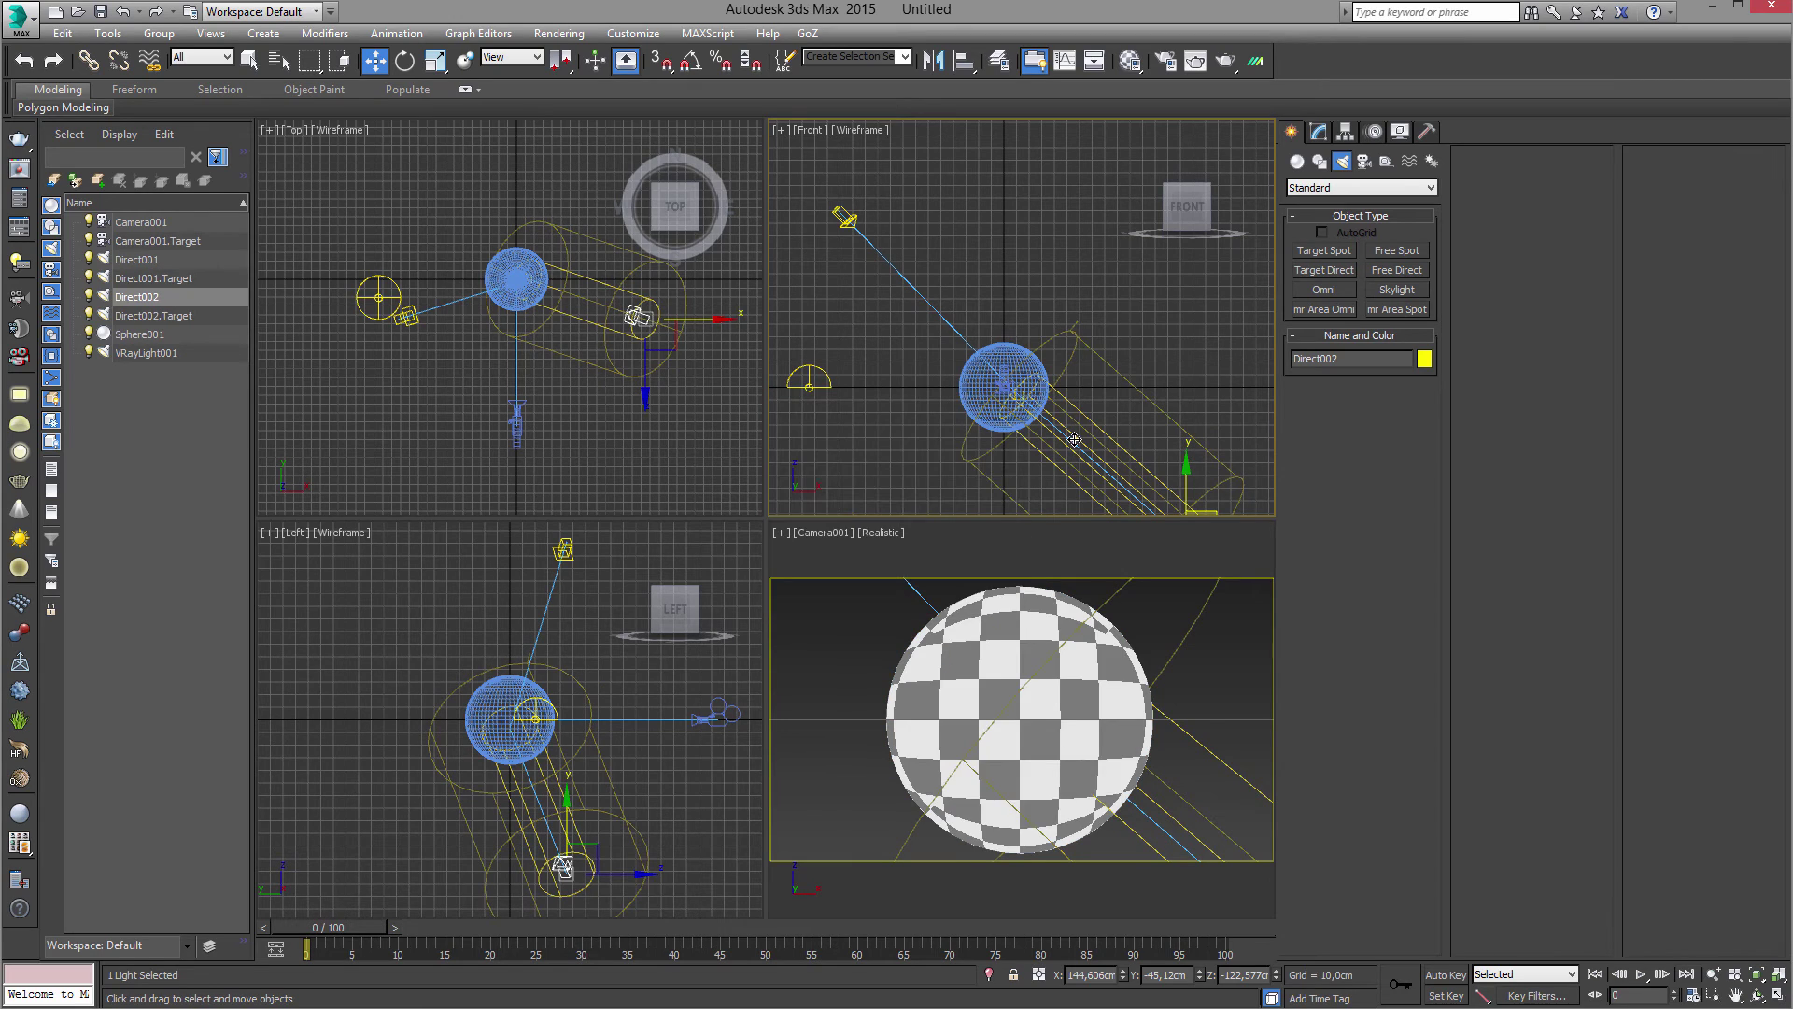
left_click(1318, 131)
left_click(1341, 771)
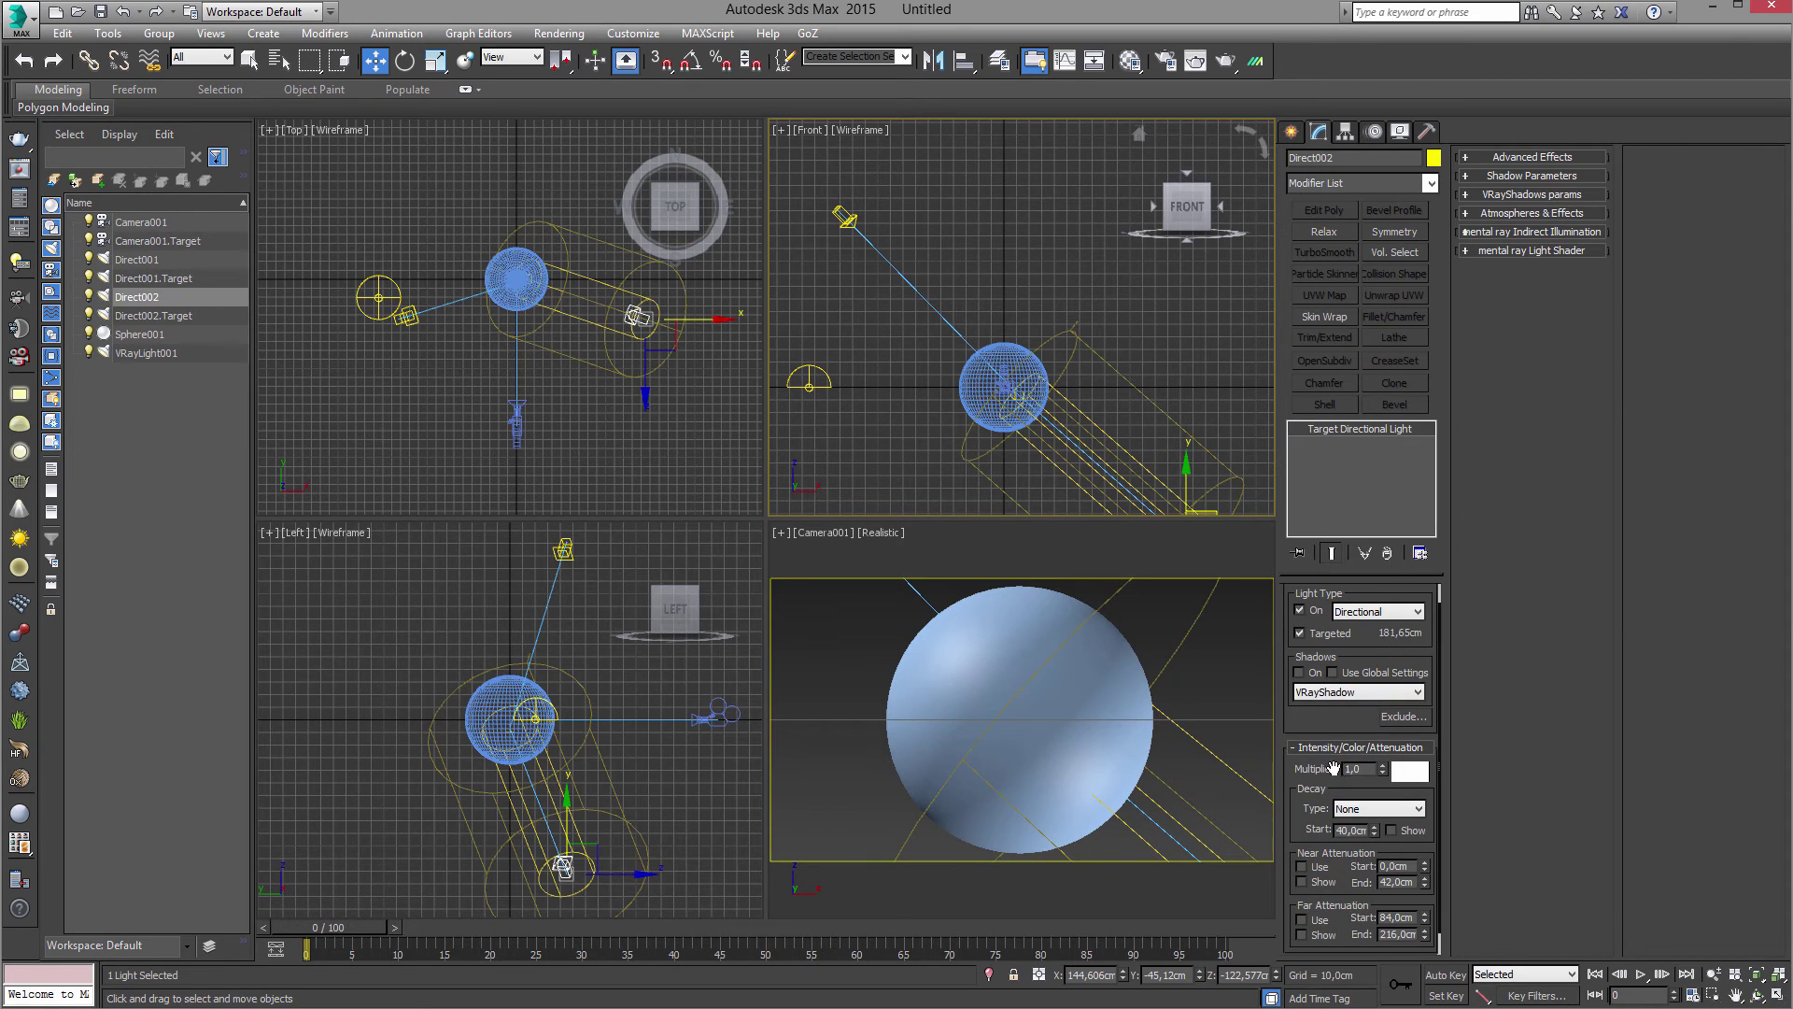
left_click_drag(1387, 770, 1387, 797)
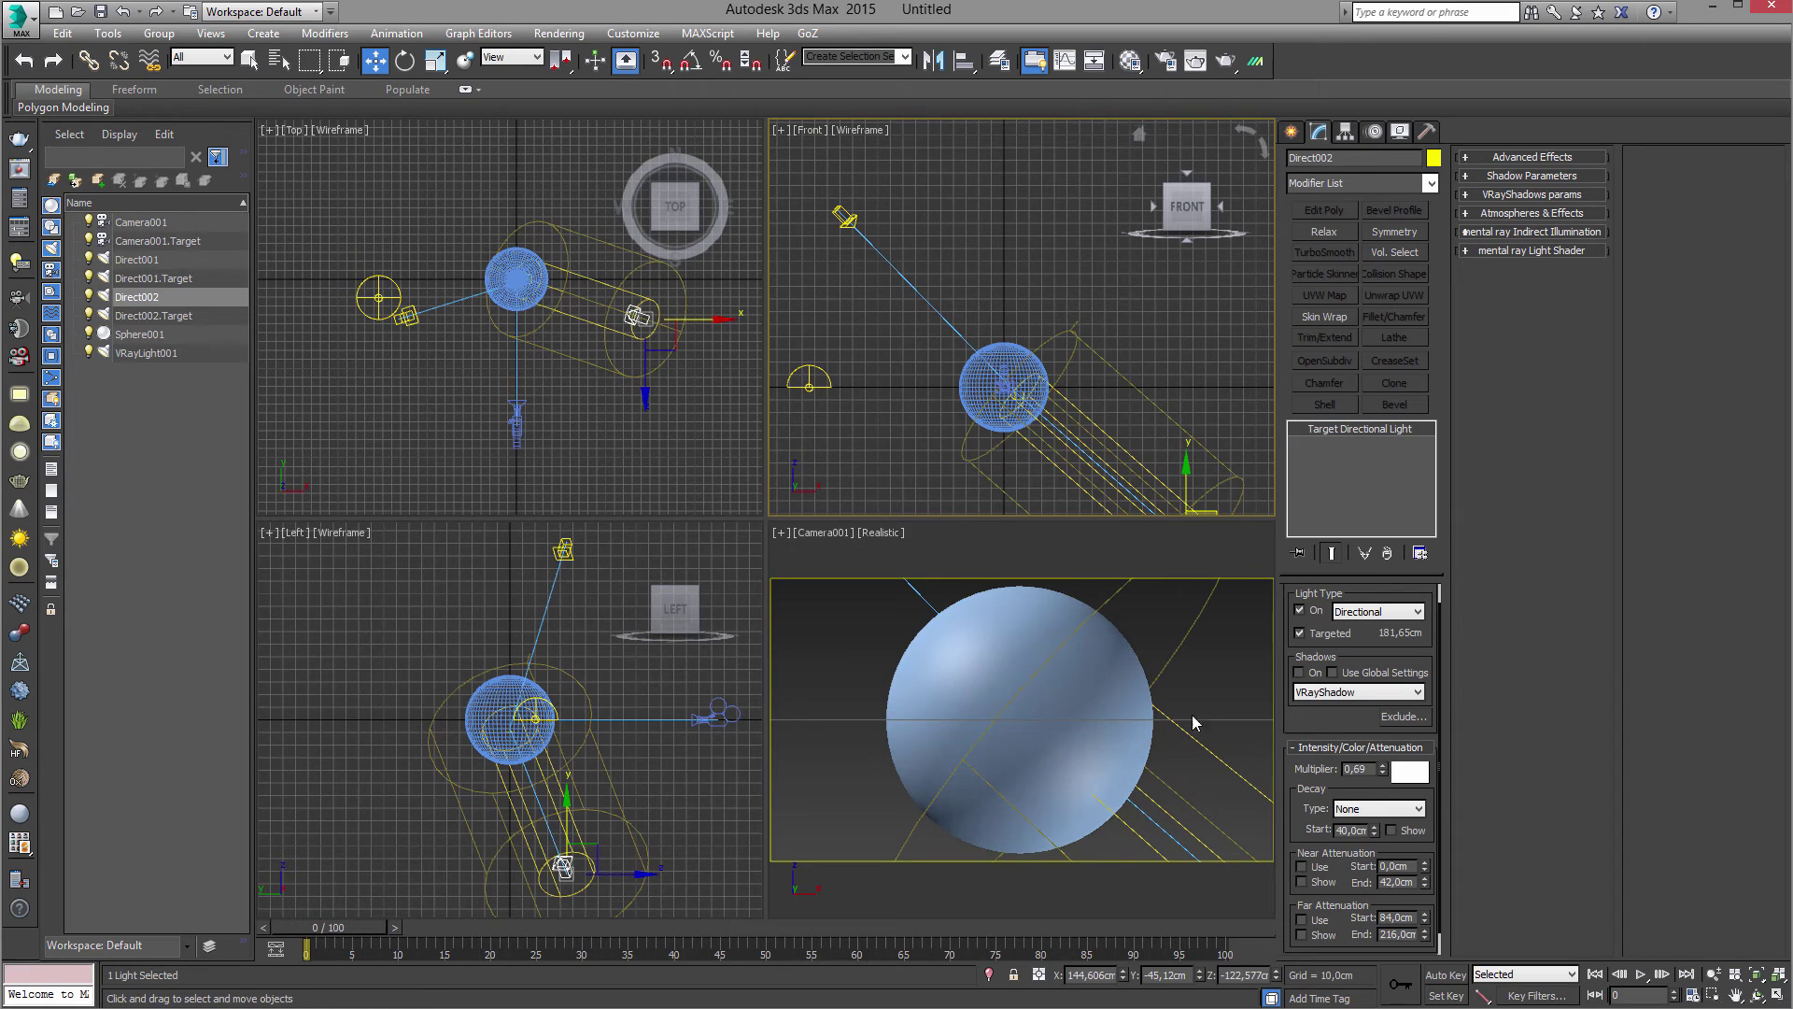
left_click(1209, 684)
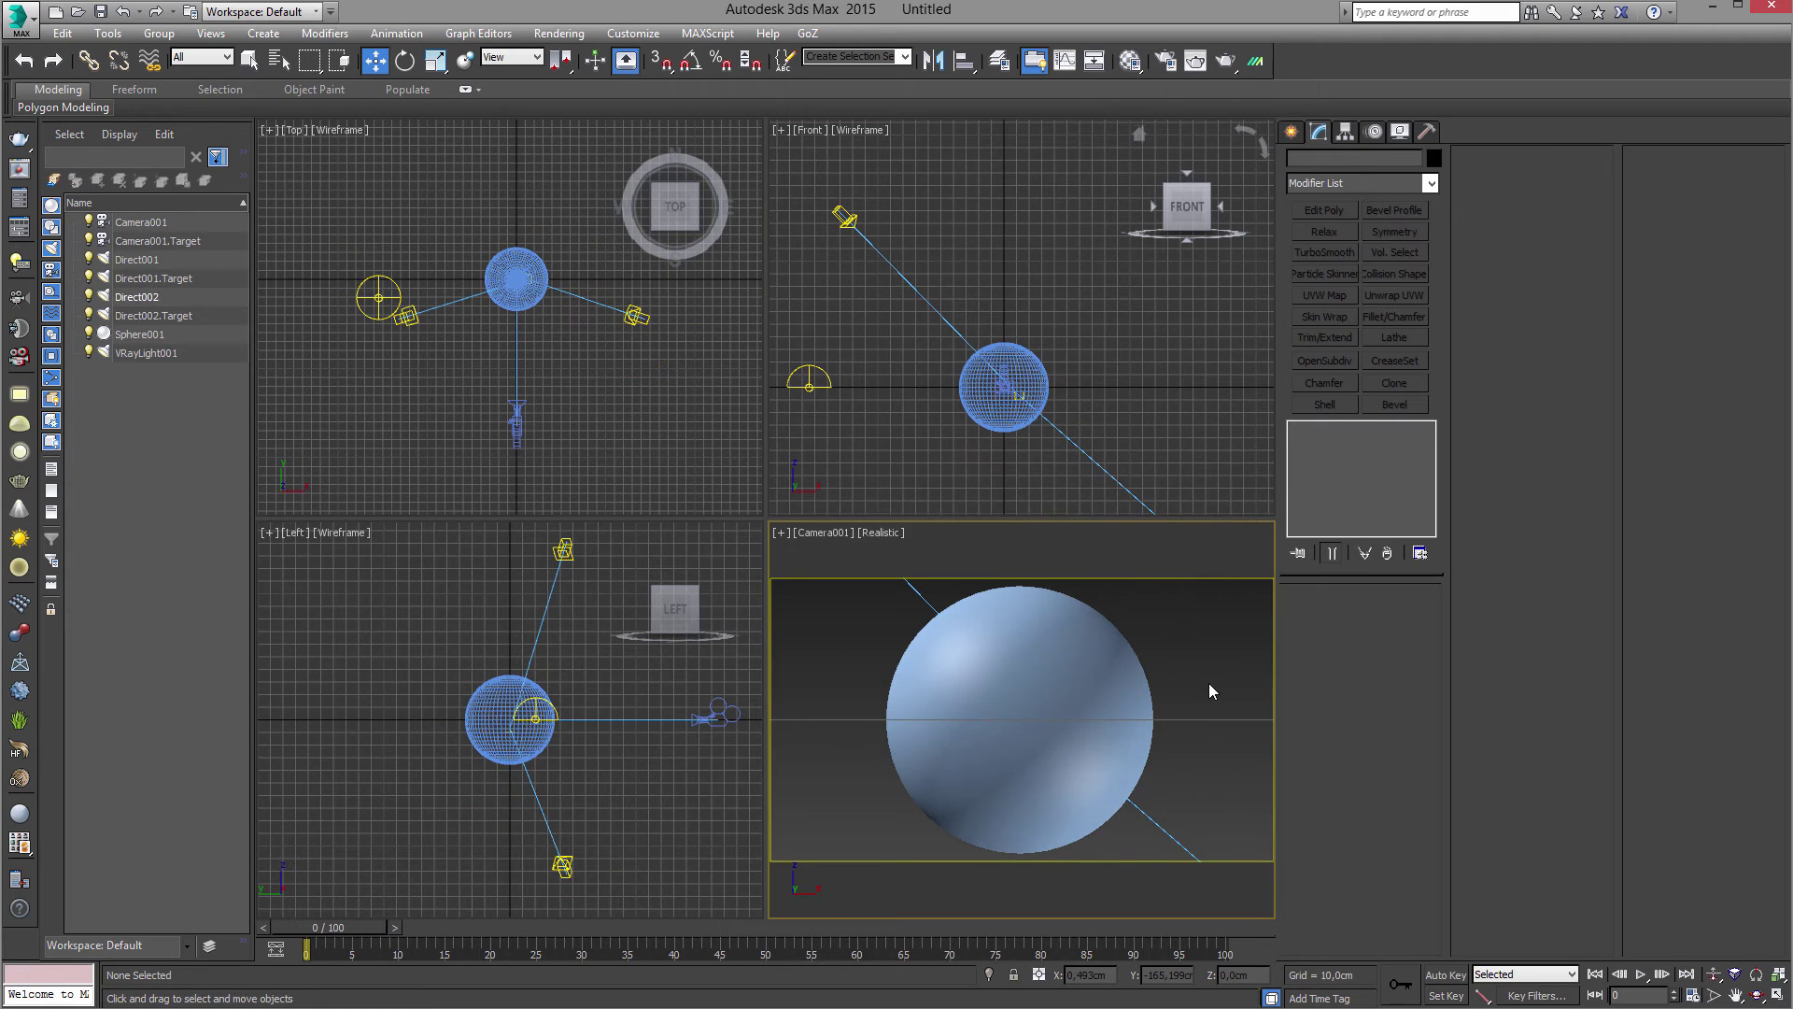
Draw a Plane-type VRayLight002 to the sphere's right in the Front view.
left_click(1292, 132)
left_click(1321, 190)
left_click(1301, 229)
left_click(1326, 251)
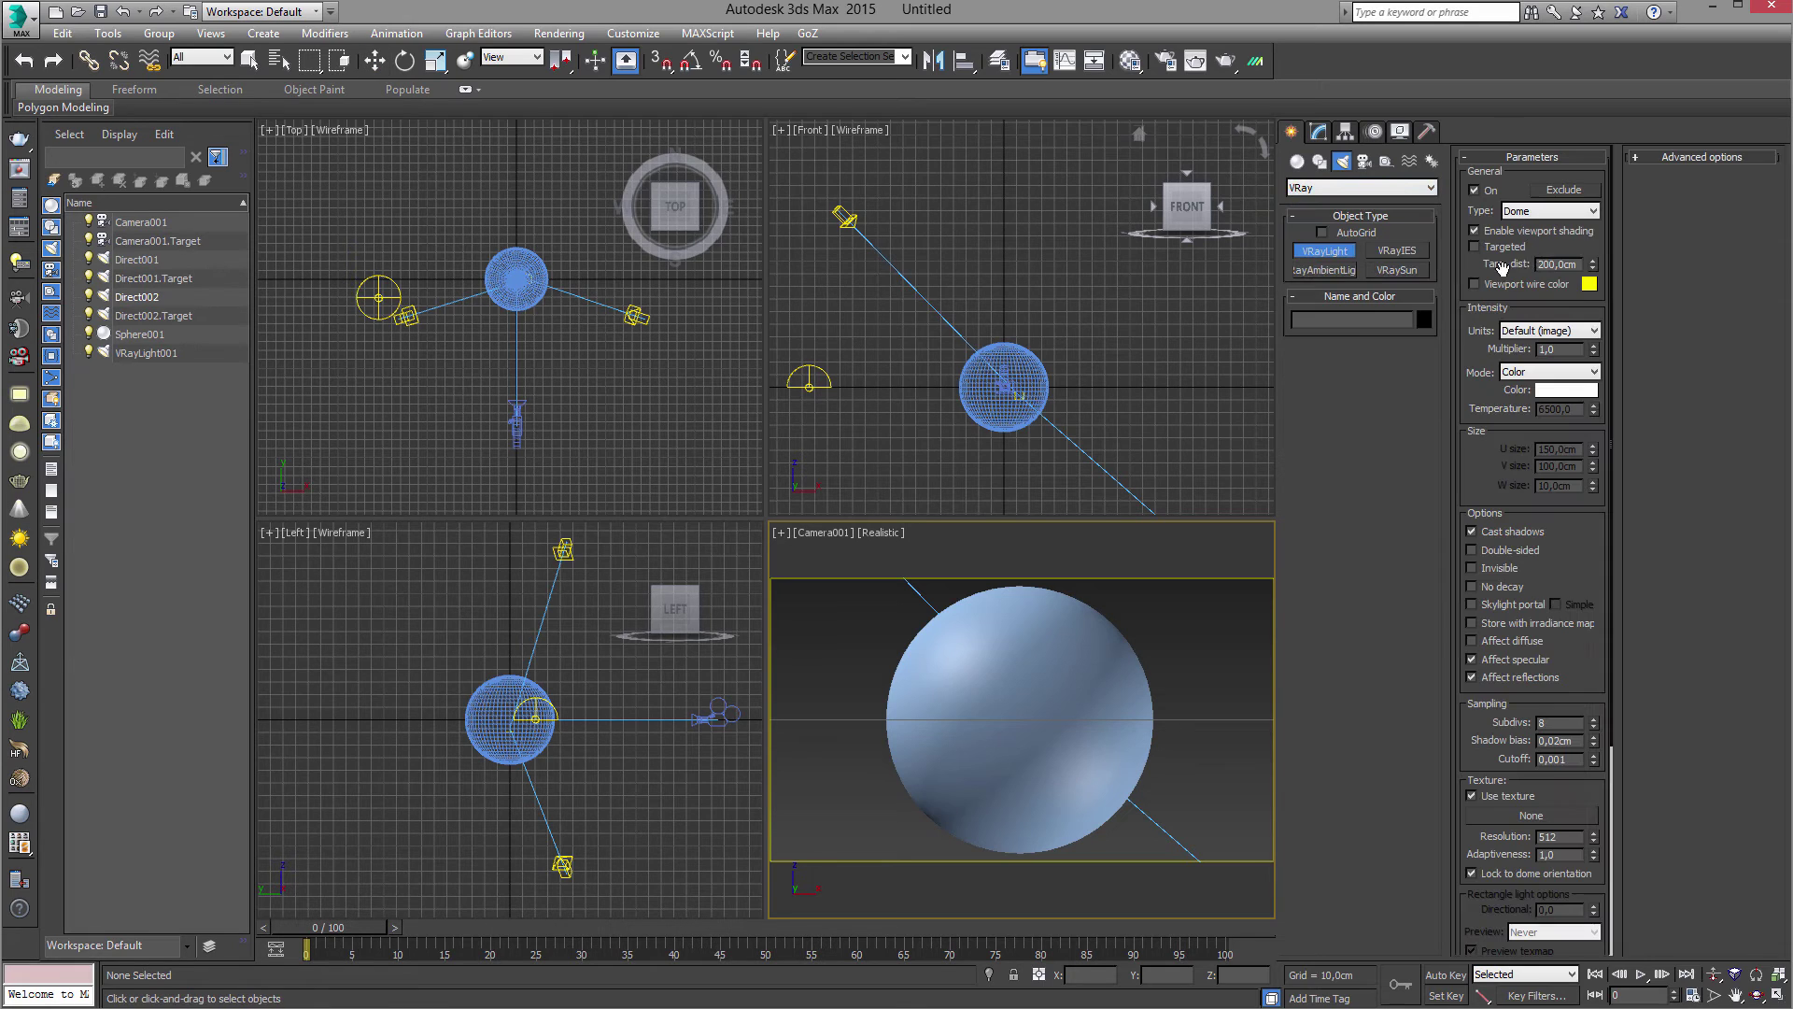
left_click(1538, 211)
left_click(1536, 225)
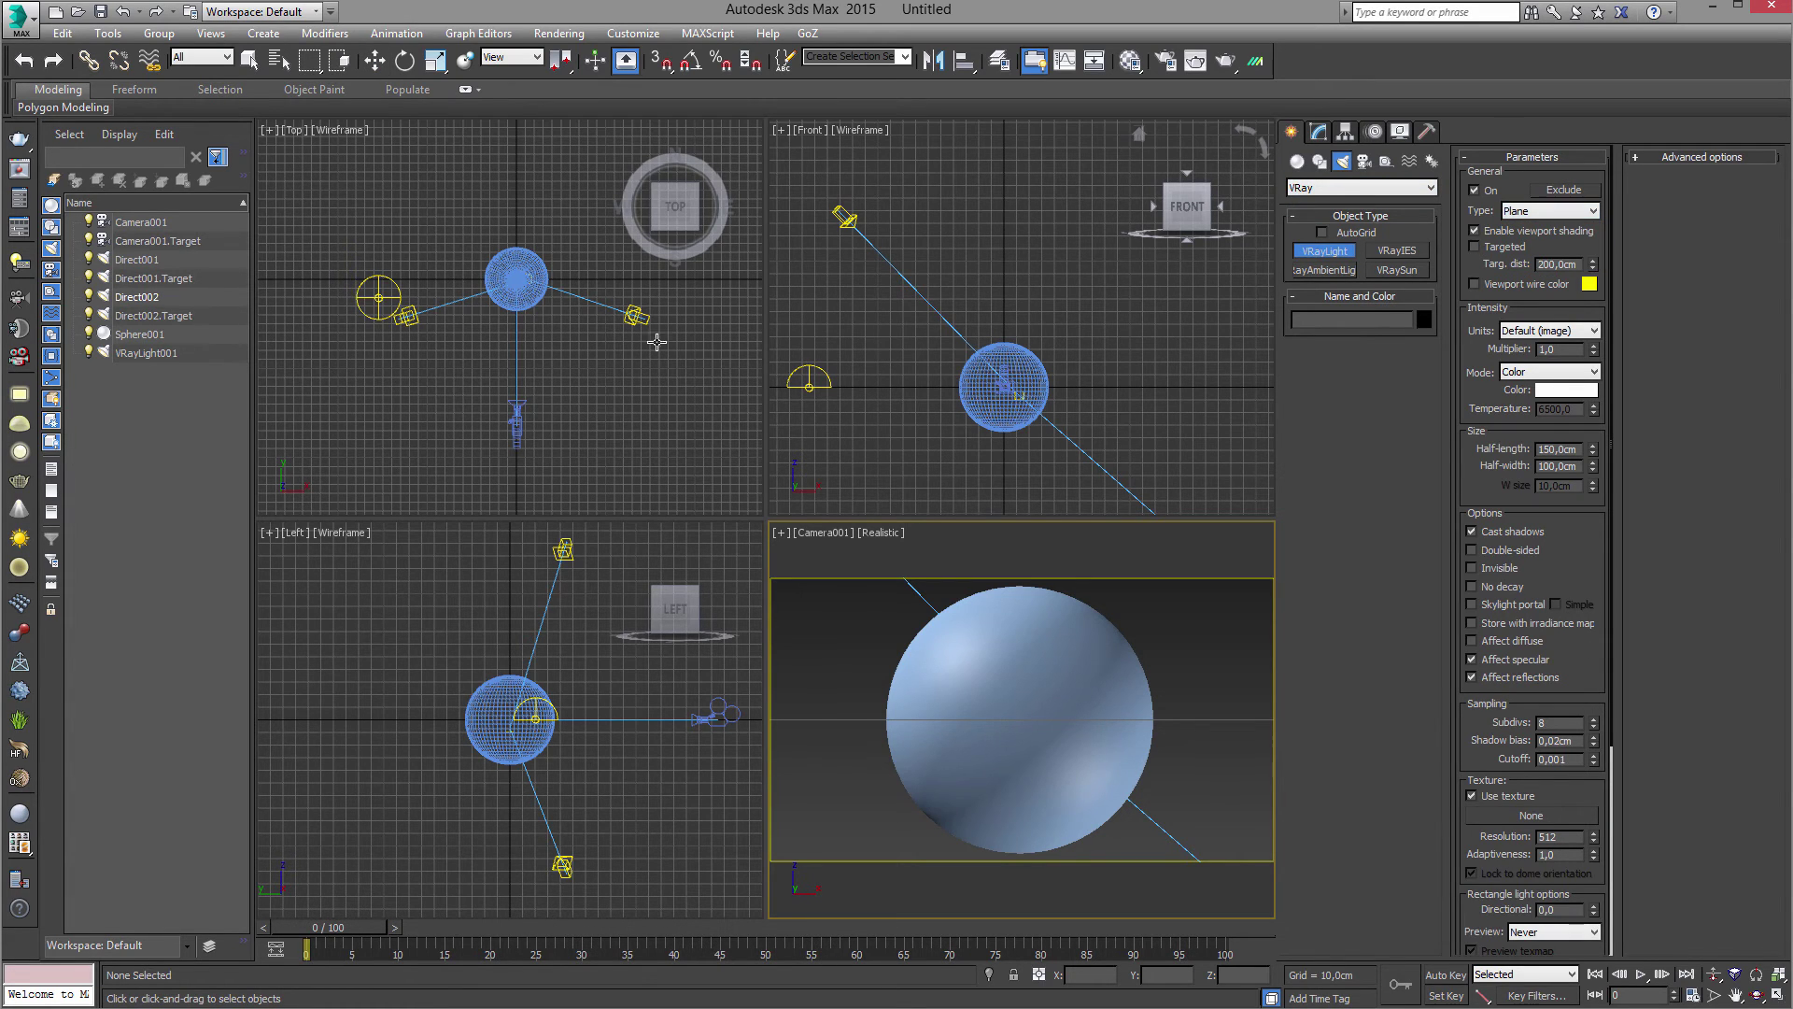
left_click_drag(891, 290, 1106, 466)
Move and rotate the plane light beside the sphere so it faces it as a rim light.
key("w")
left_click_drag(526, 276, 942, 283)
key("e")
key("w")
left_click_drag(570, 173, 606, 125)
left_click(1321, 132)
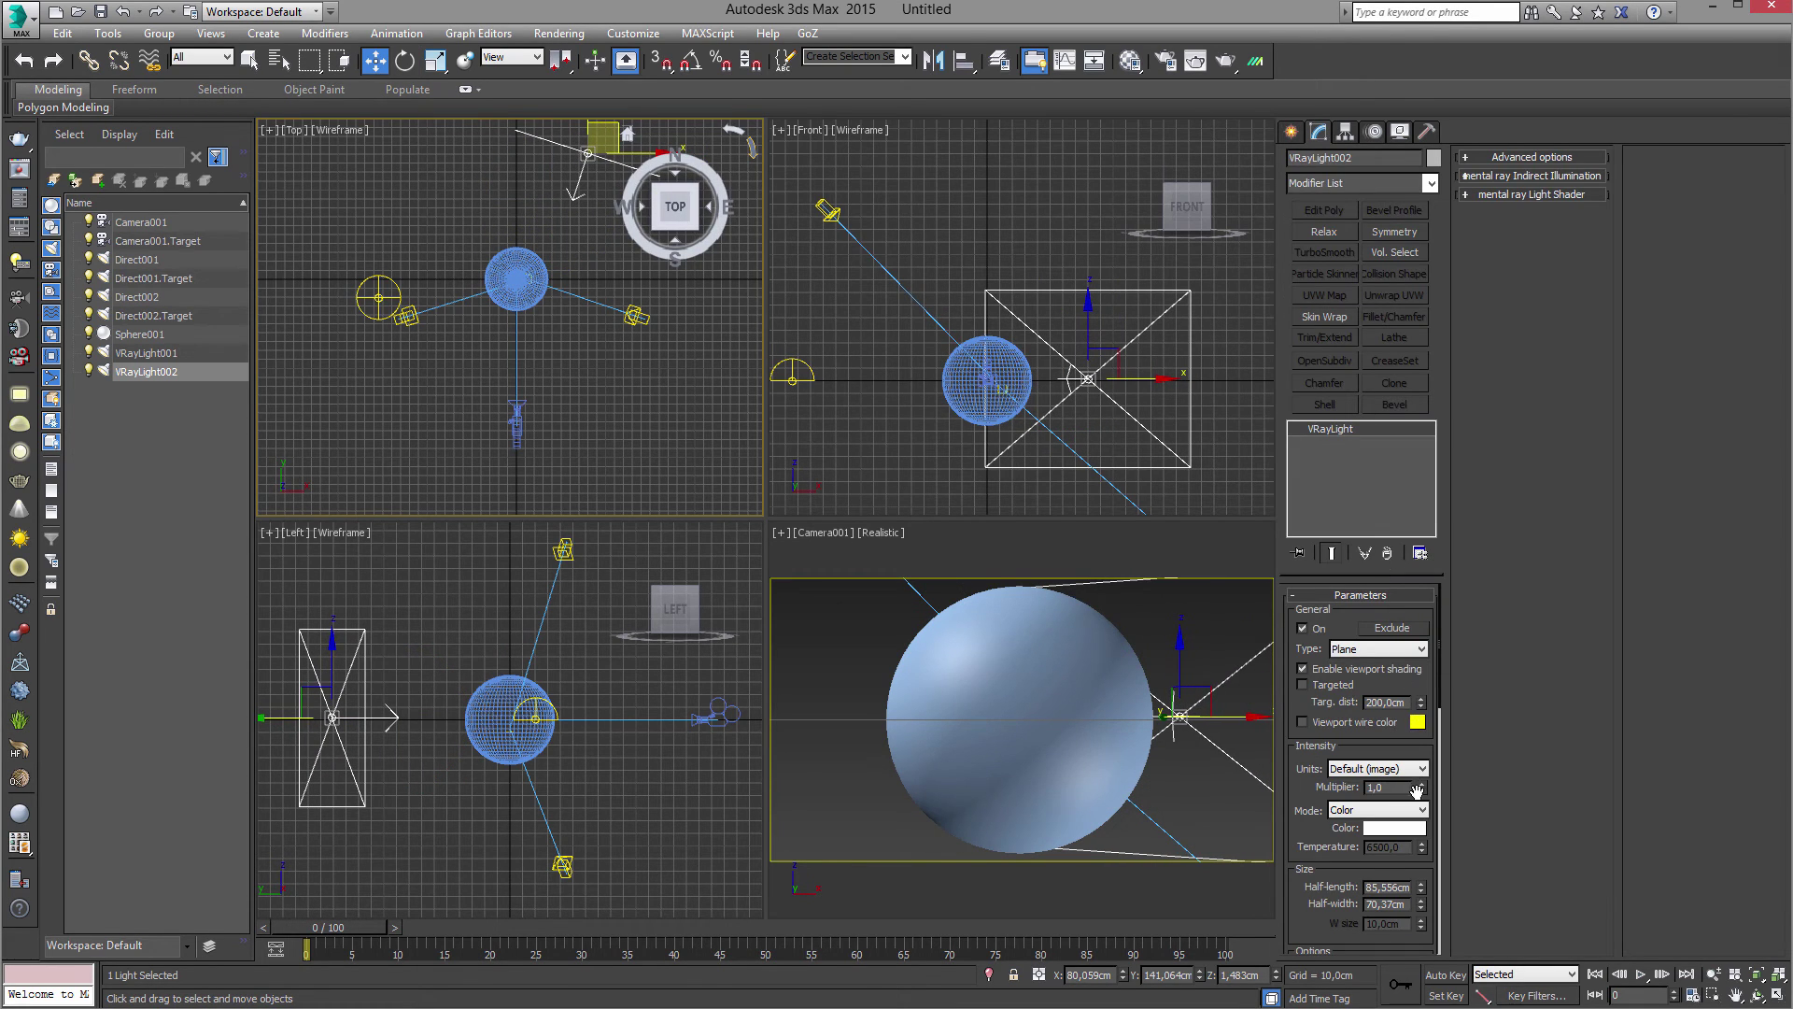
left_click(973, 683)
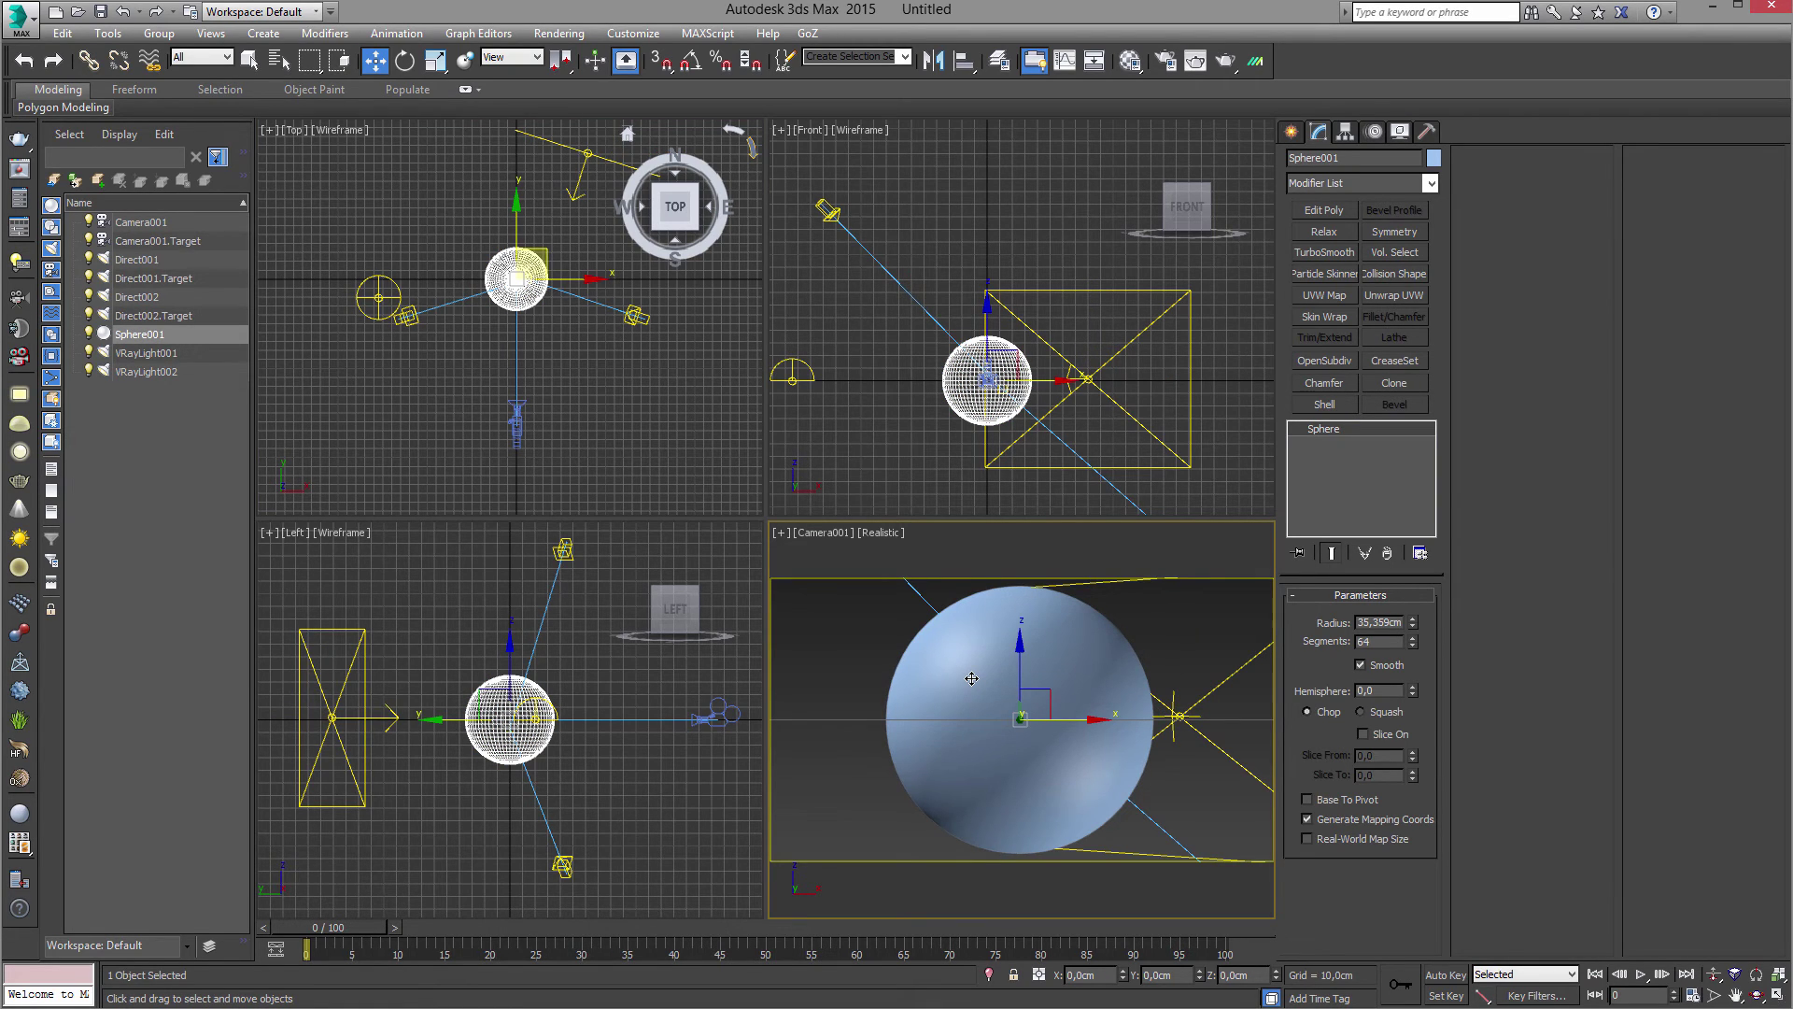
Set Sphere001's radius to 55,197cm, checking the result in the Material Editor.
left_click_drag(1413, 623, 1412, 579)
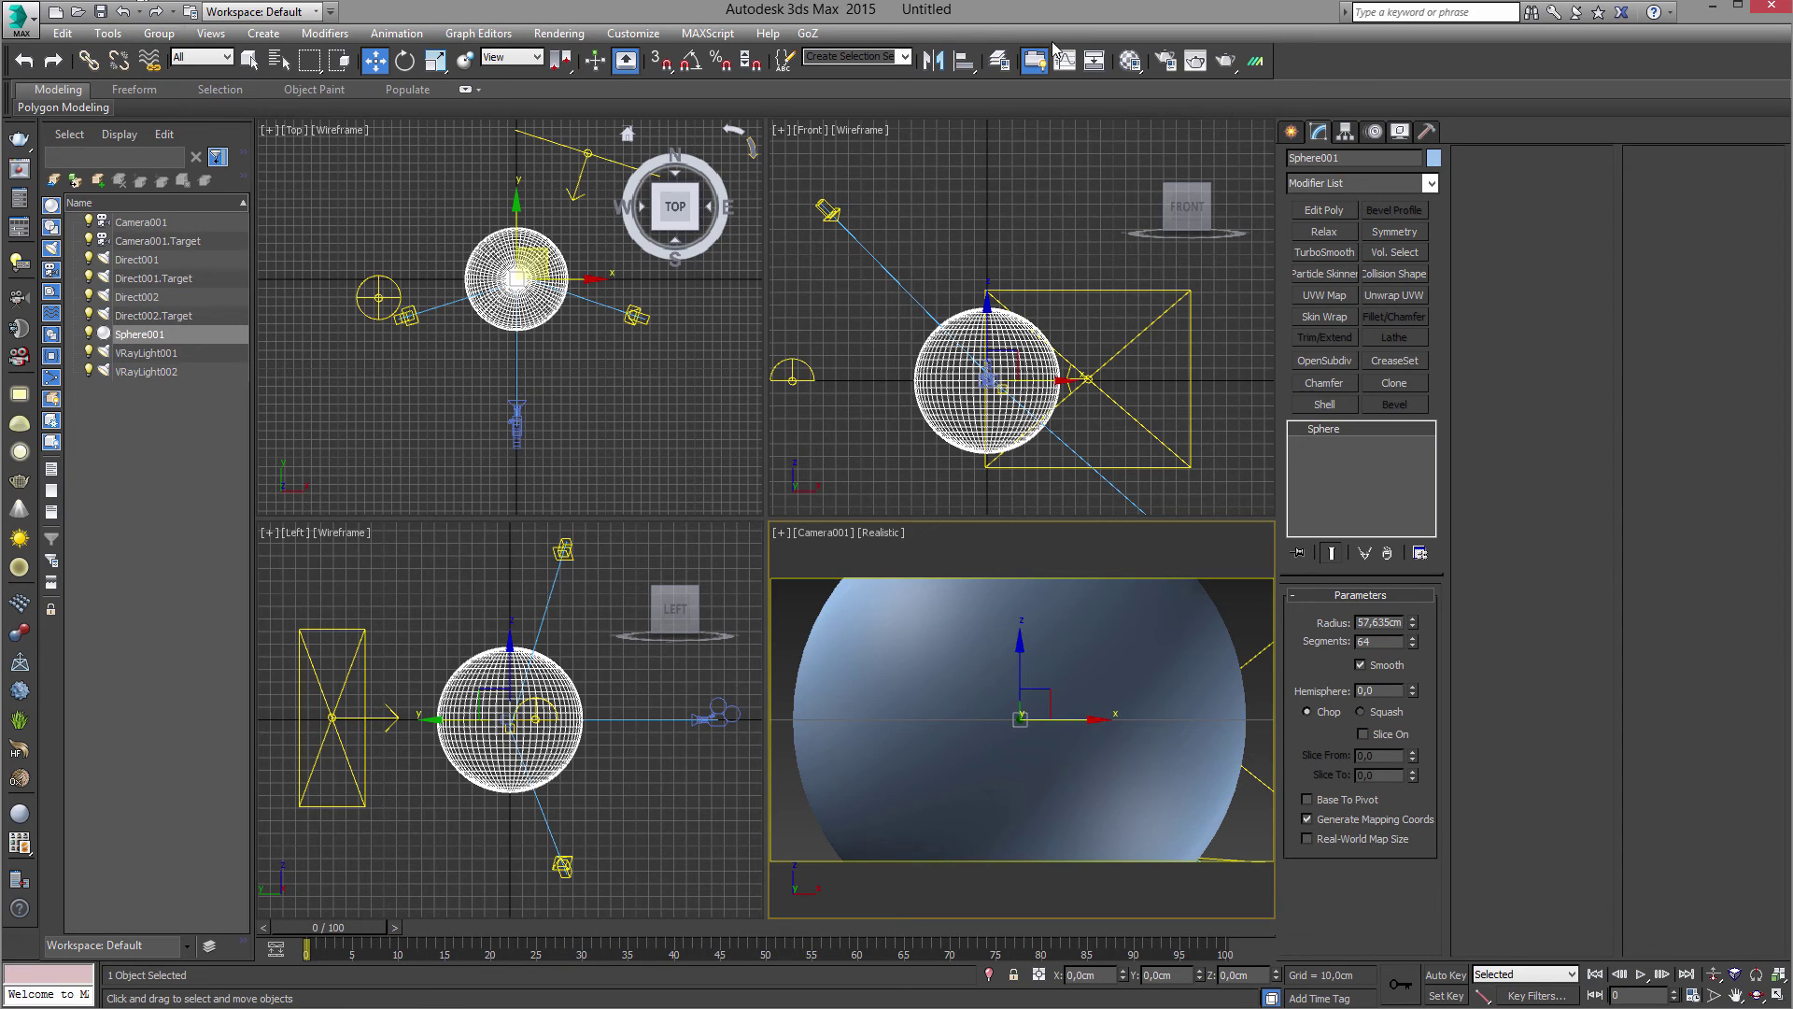
left_click(1130, 61)
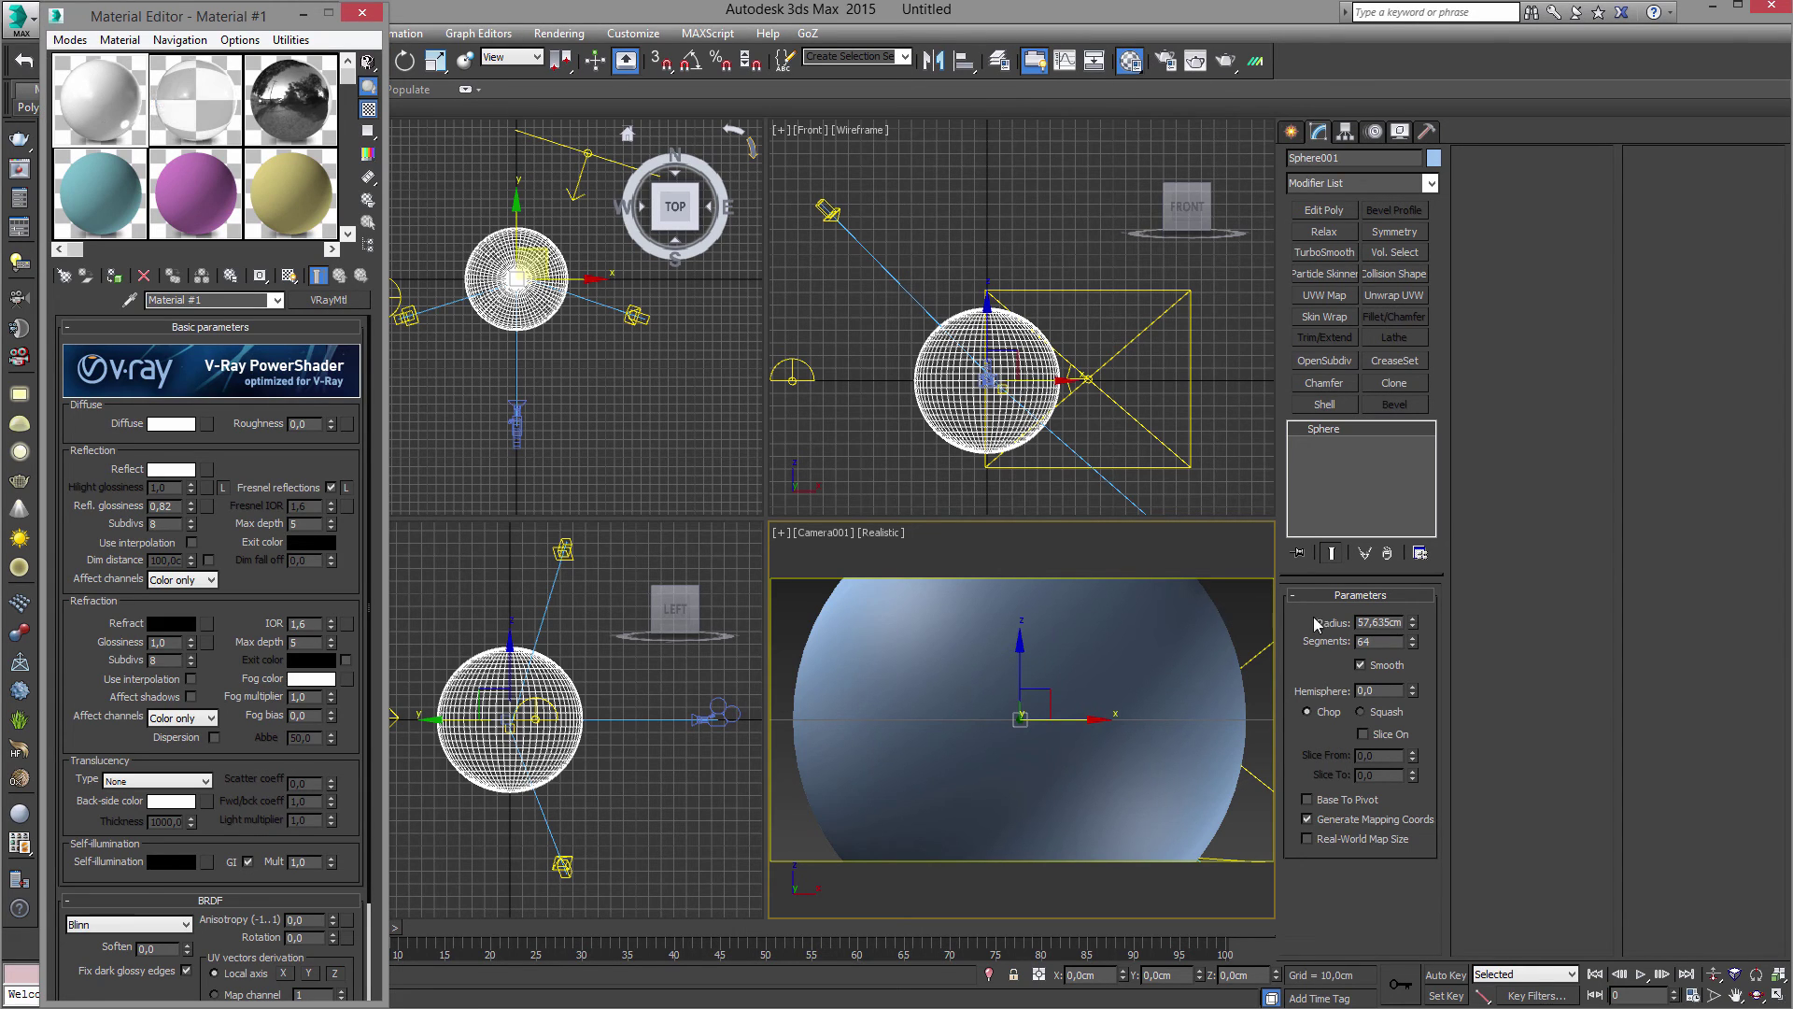
left_click_drag(1413, 622, 1414, 565)
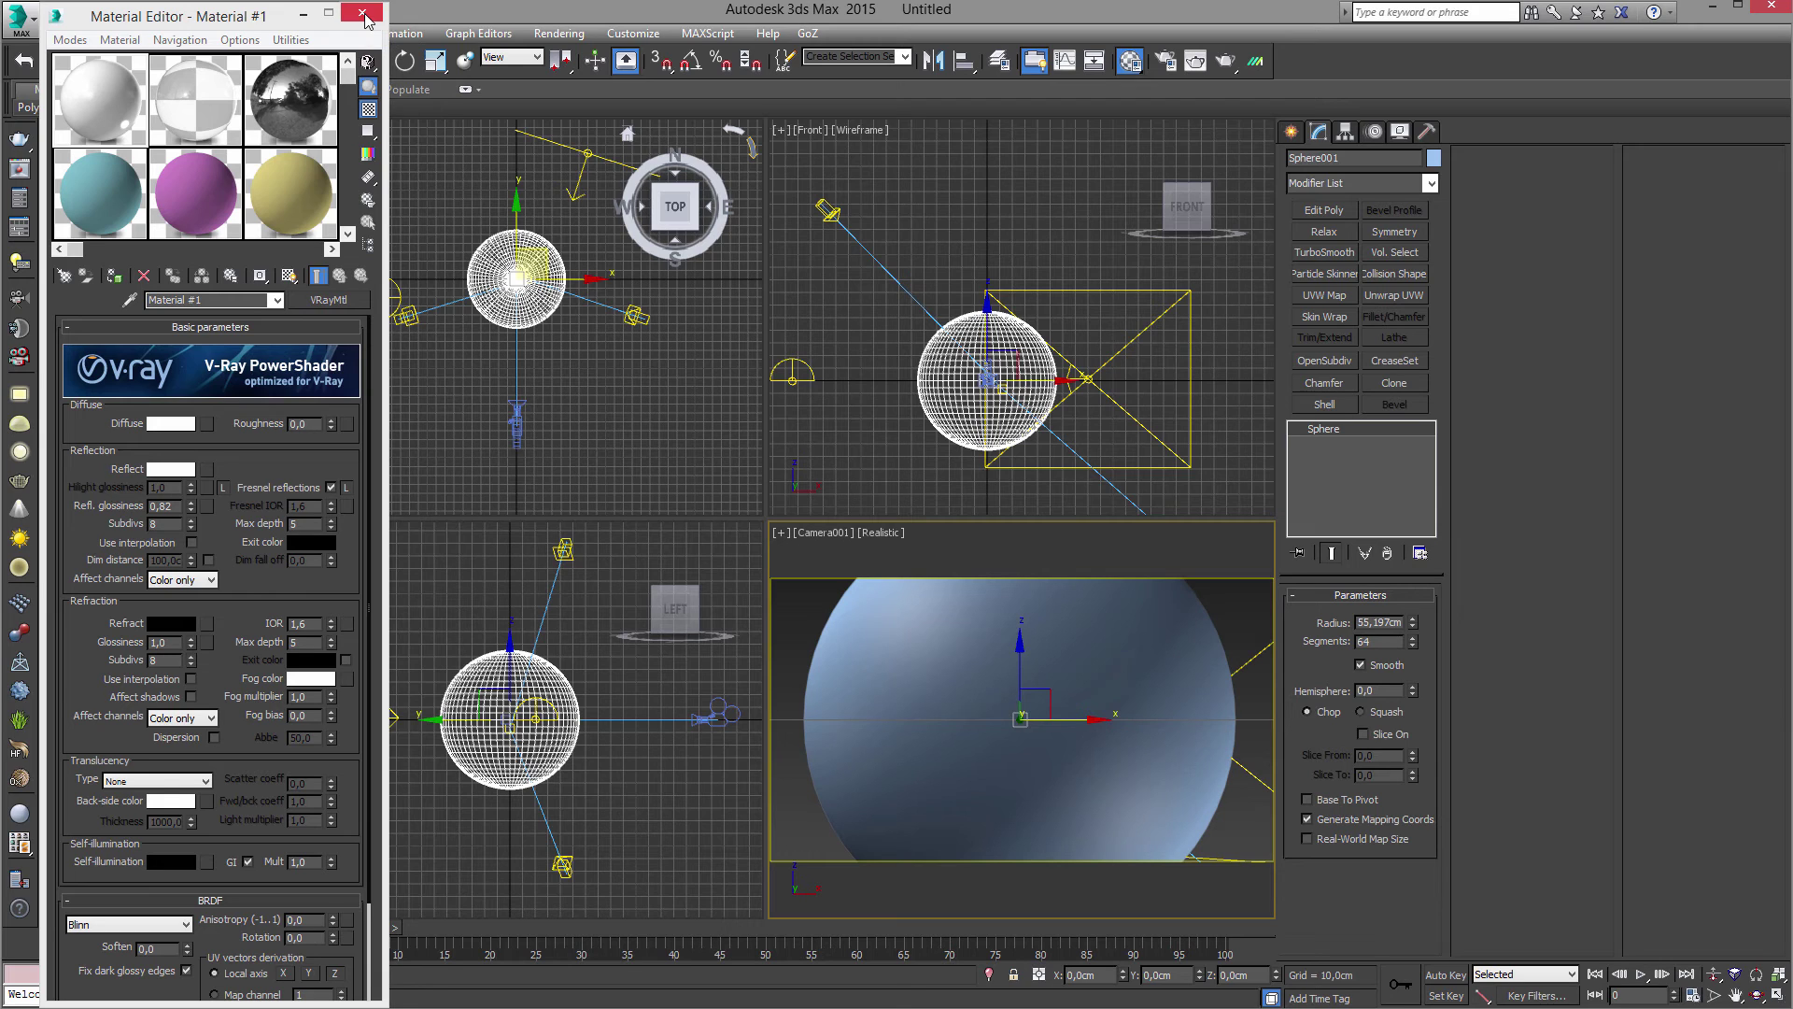
left_click(171, 350)
left_click(361, 12)
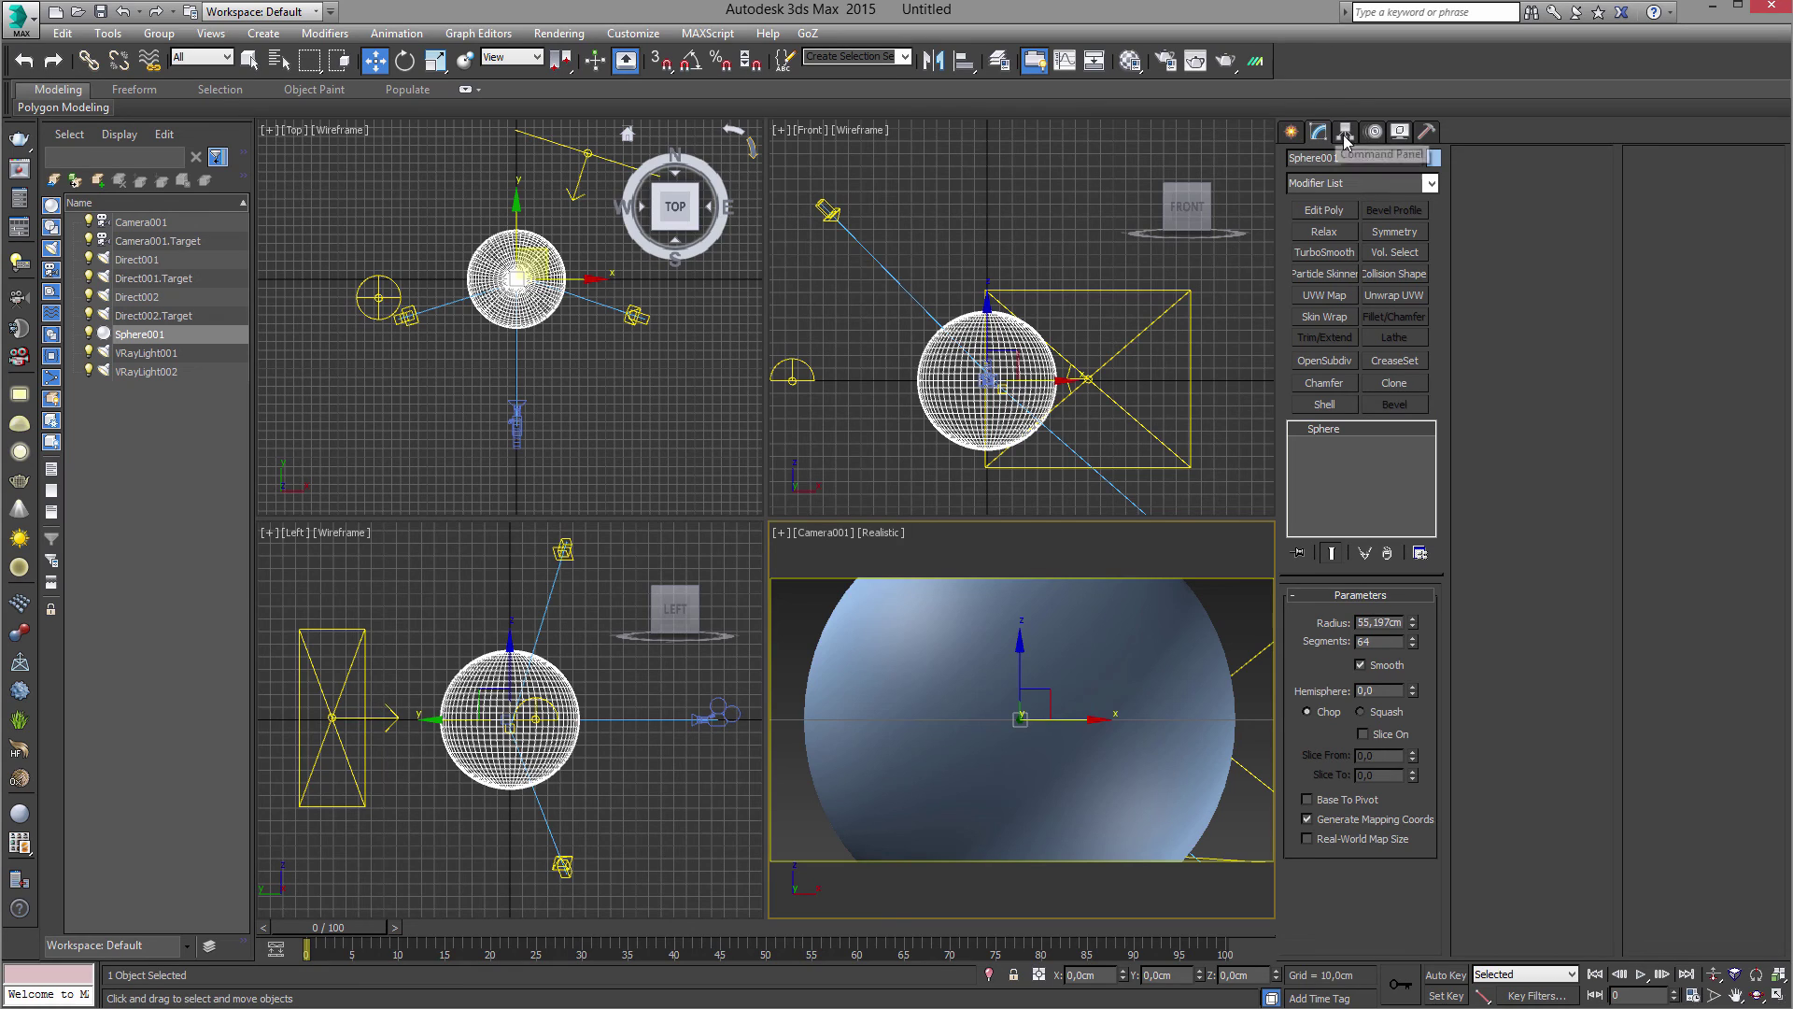
Give Sphere001 a UVW Map modifier with Spherical mapping, then deselect it.
left_click(1337, 297)
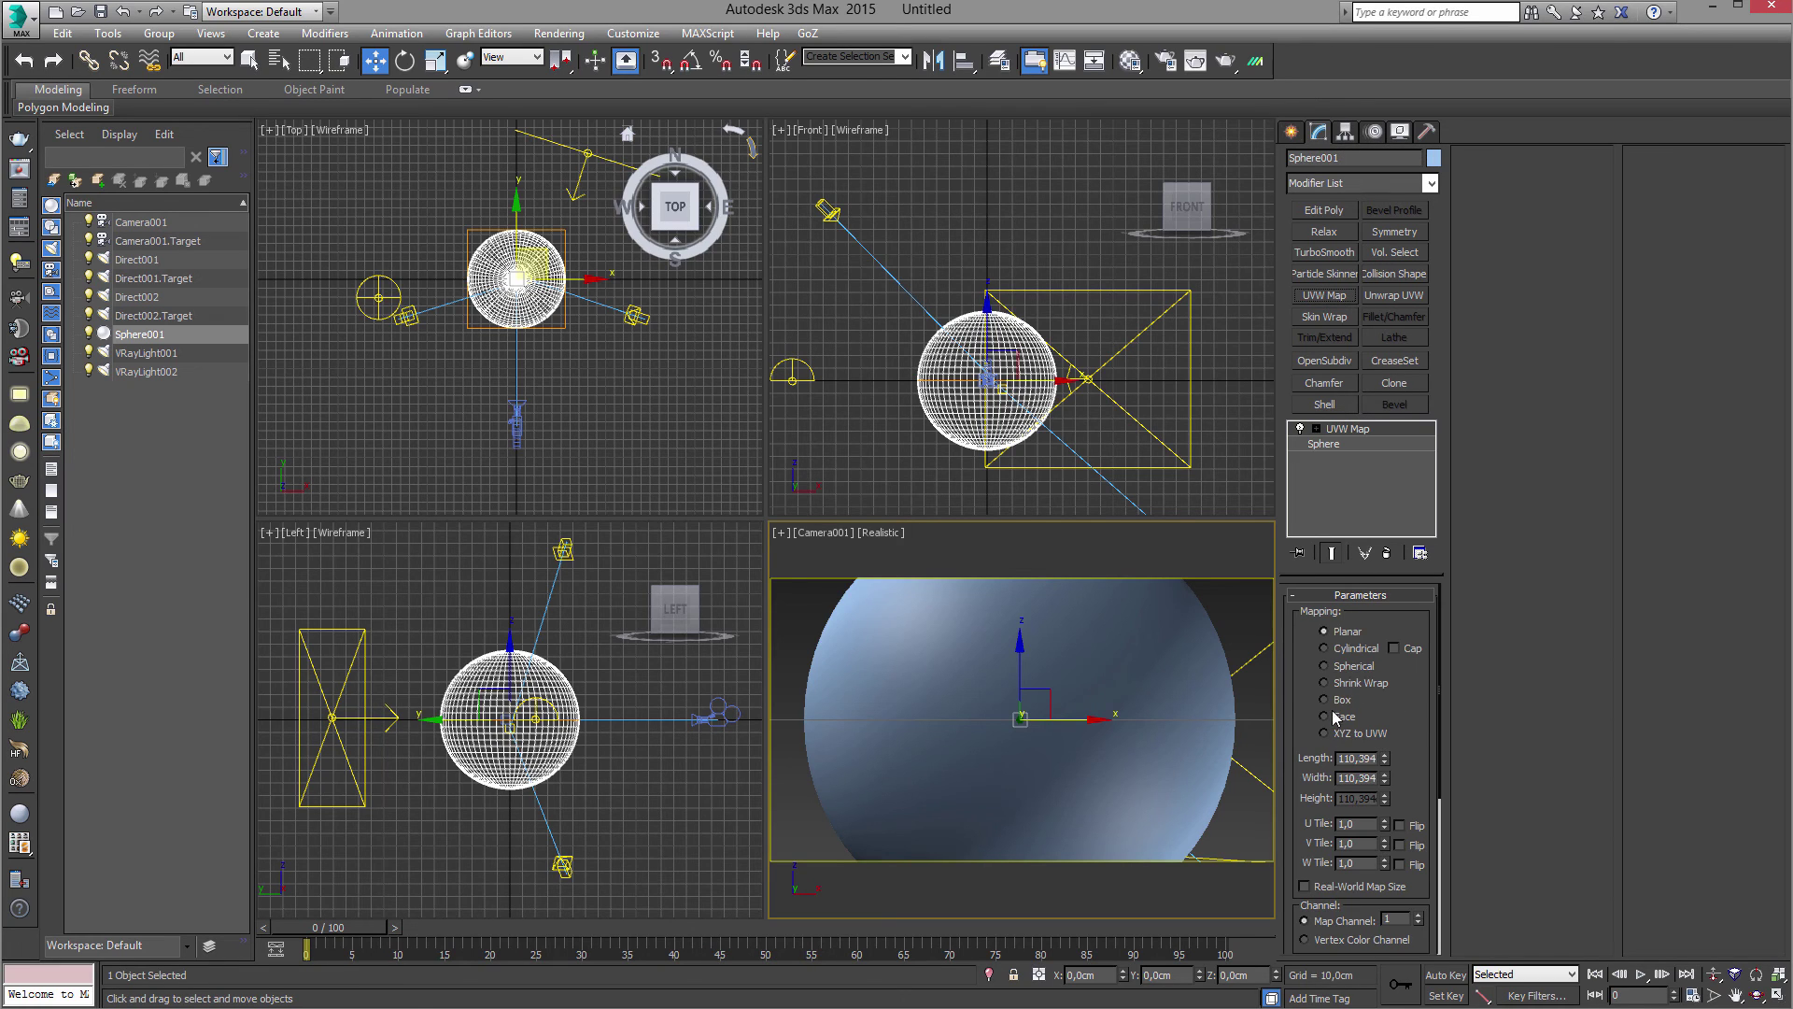
left_click(1324, 666)
left_click(1235, 605)
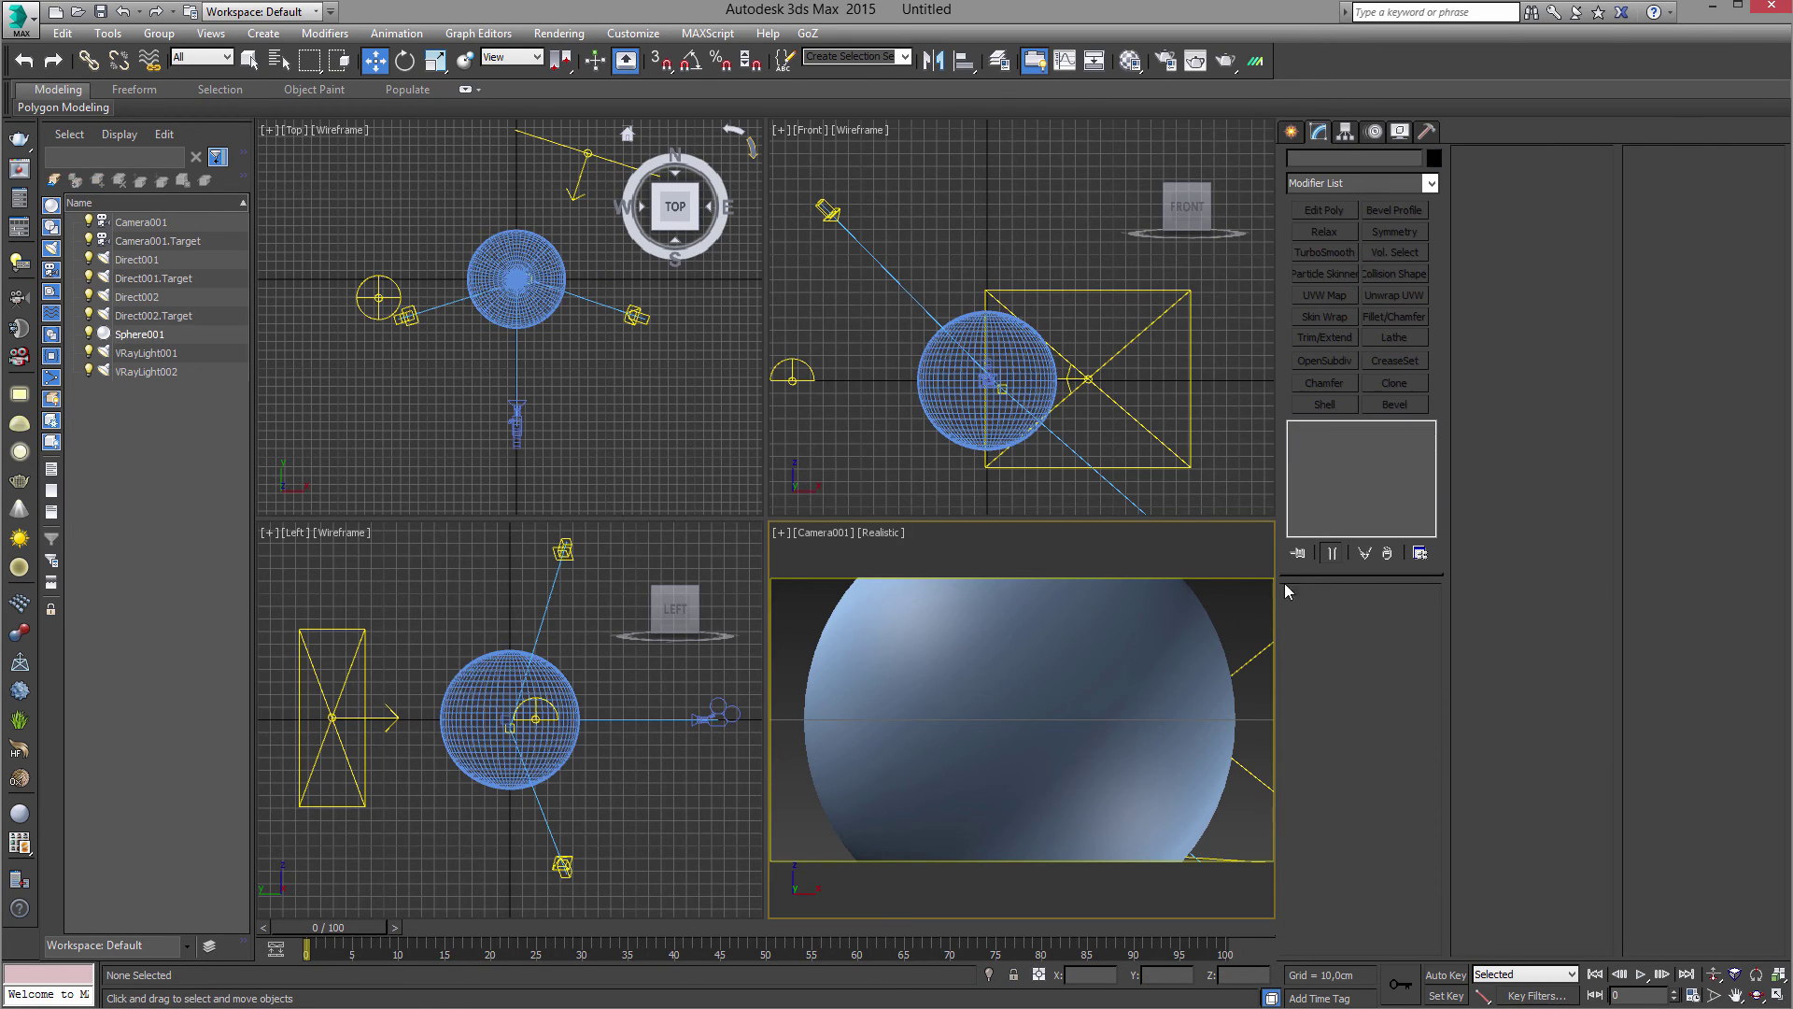
left_click(1172, 628)
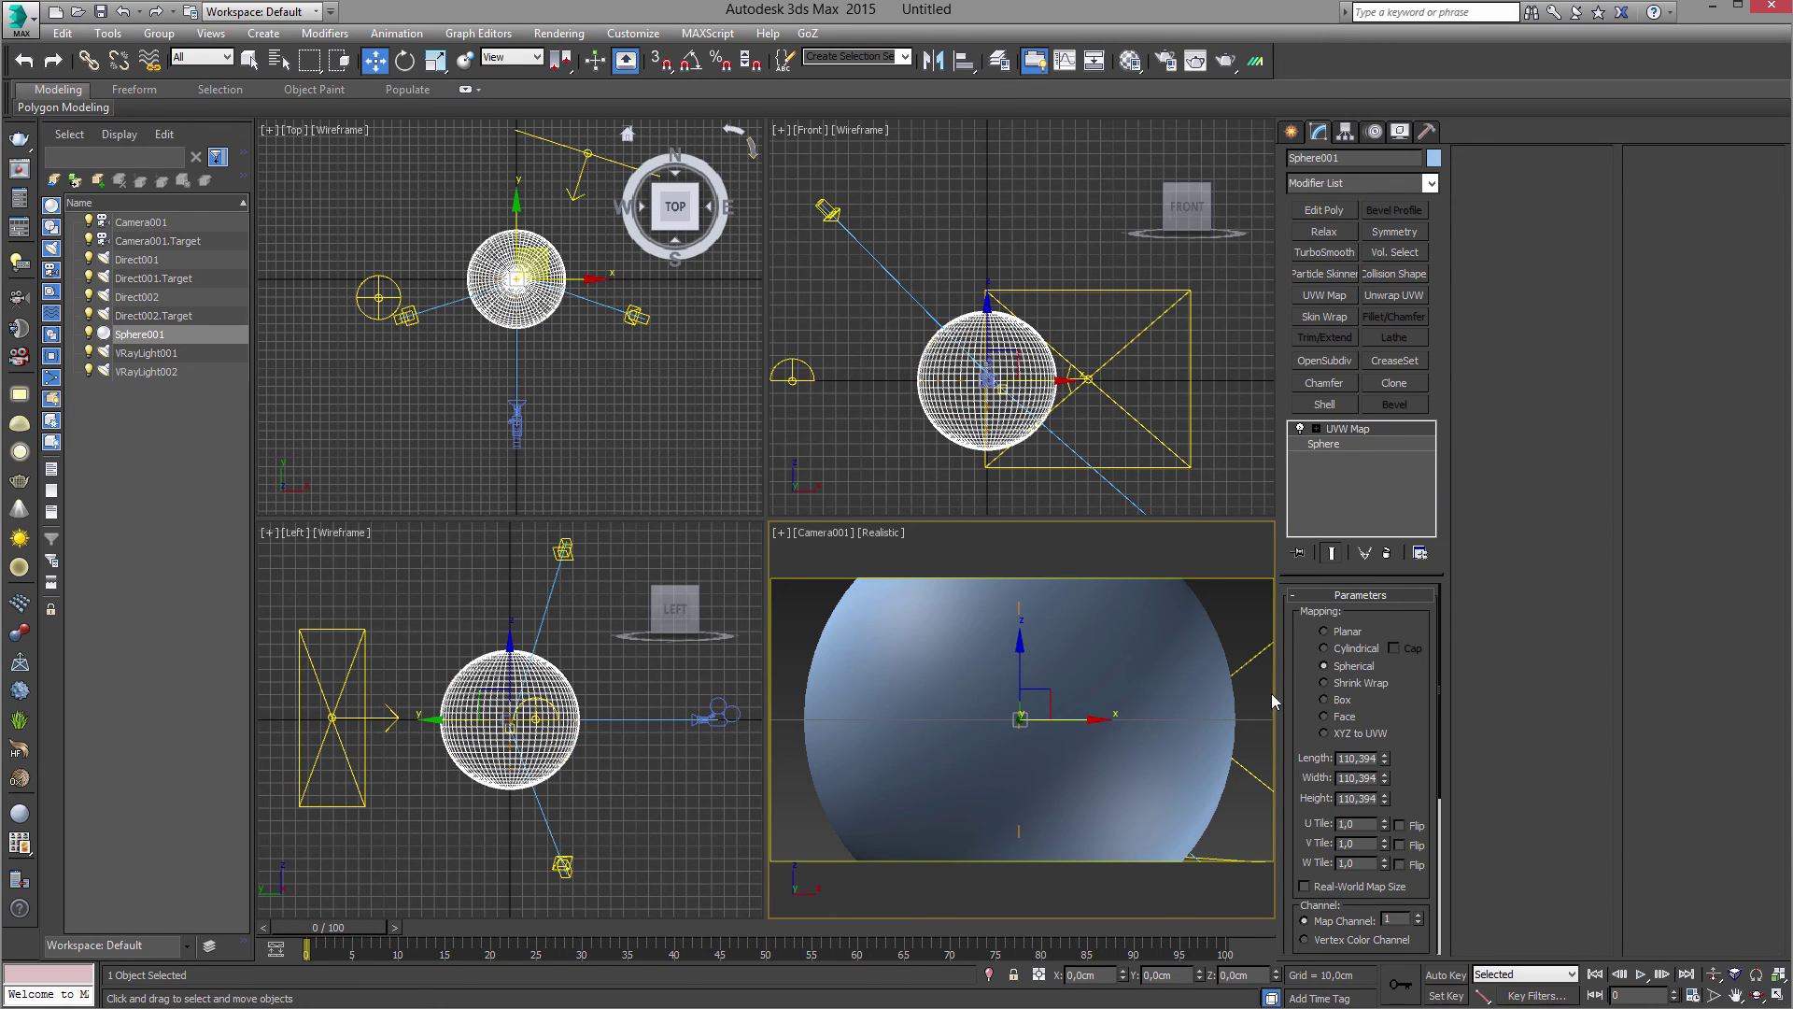
left_click(1238, 619)
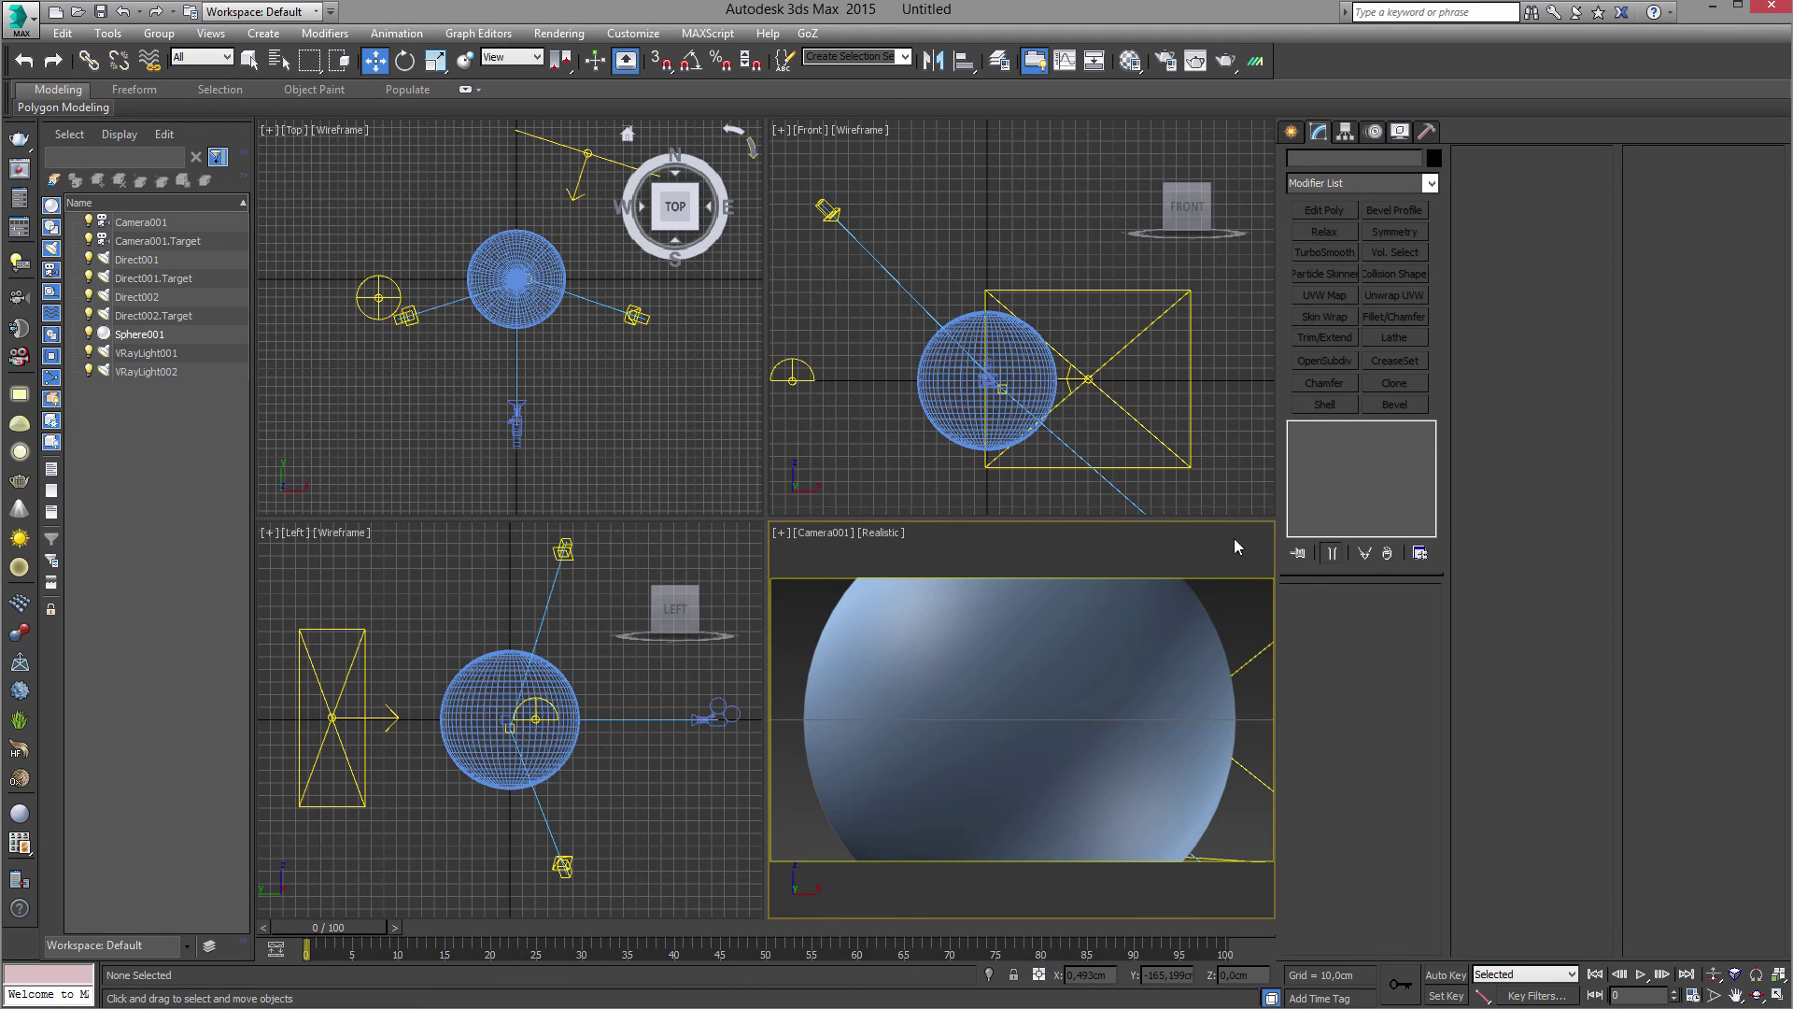
Set start-obj.max as the Material Editor's custom sample object, loading its camera and lights.
left_click(1130, 61)
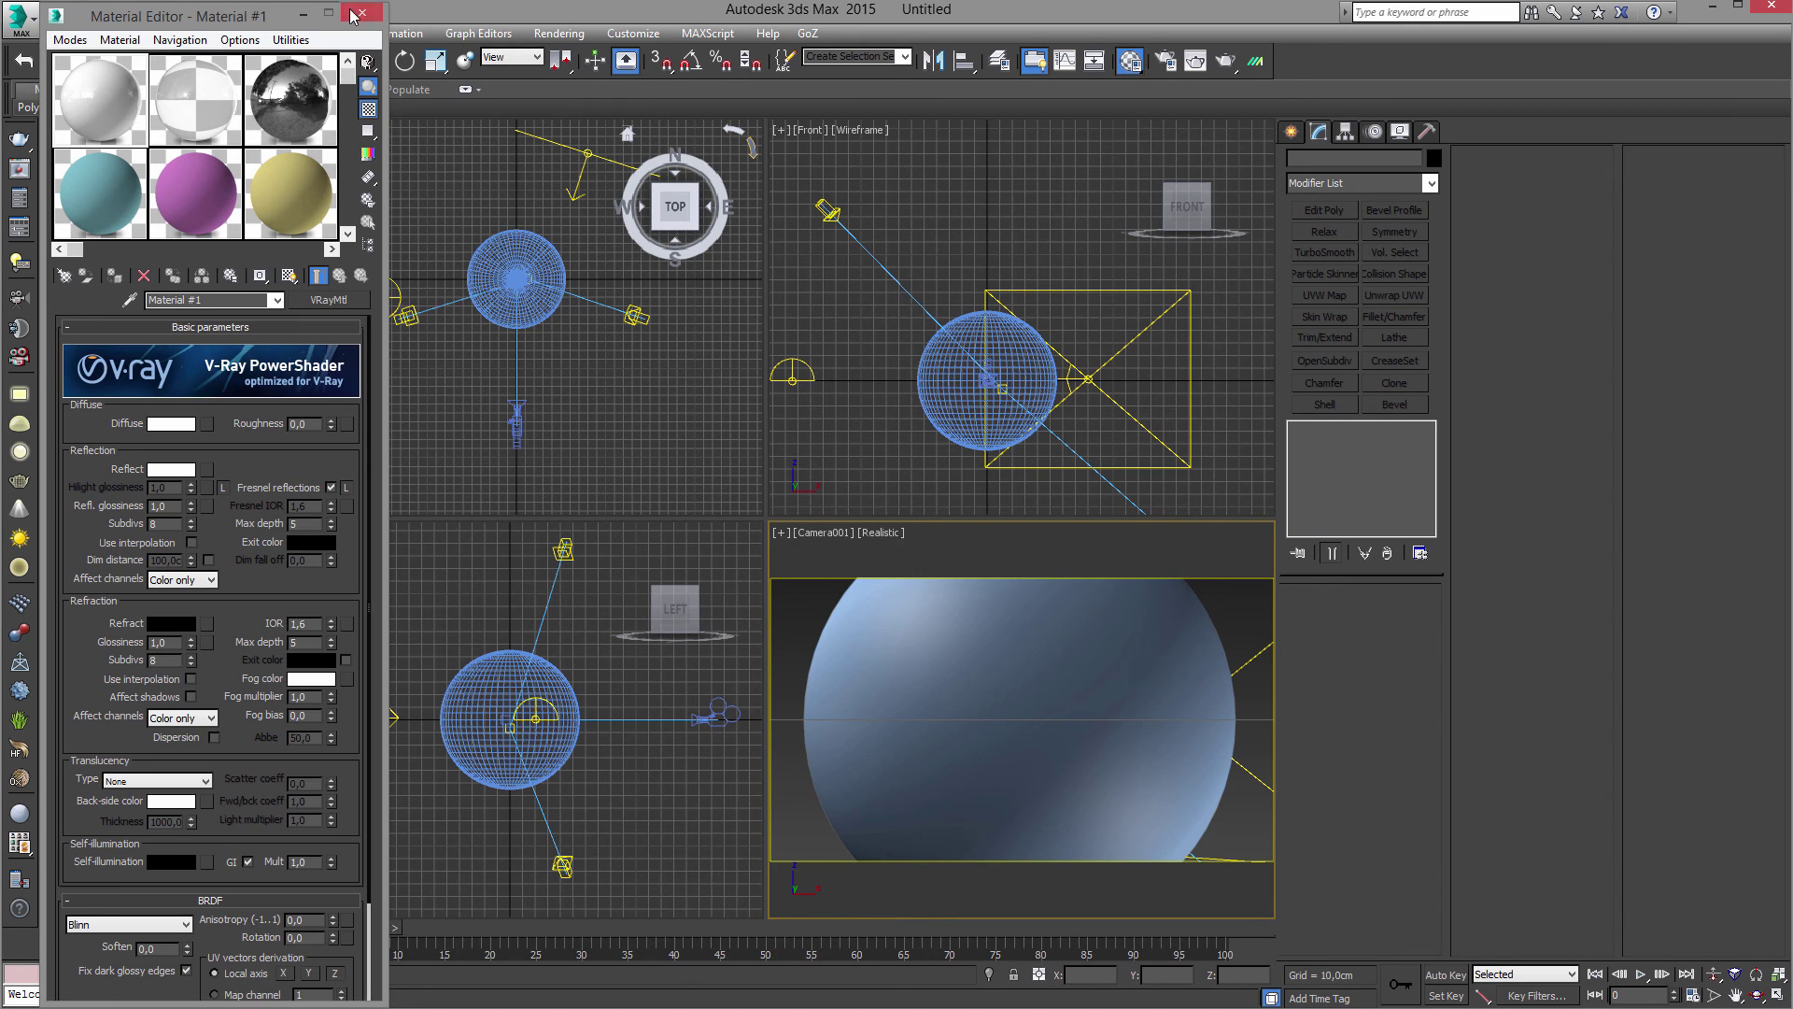
left_click(355, 15)
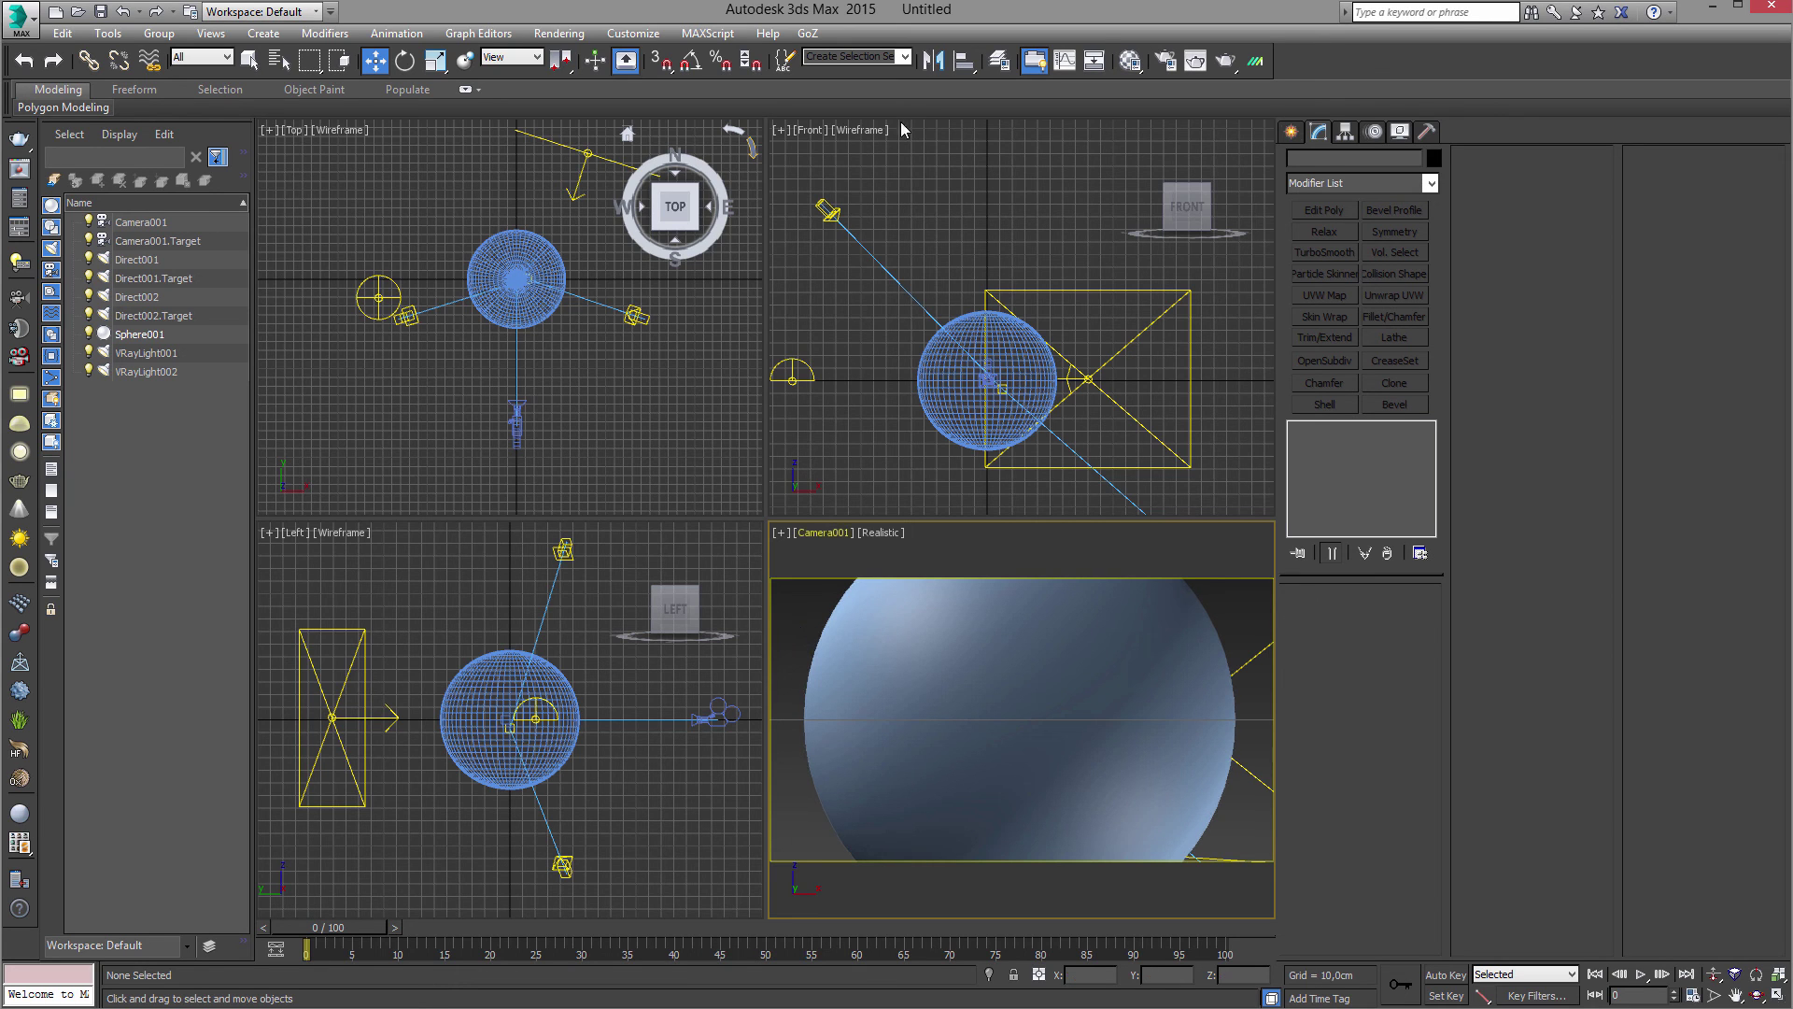
left_click(1129, 61)
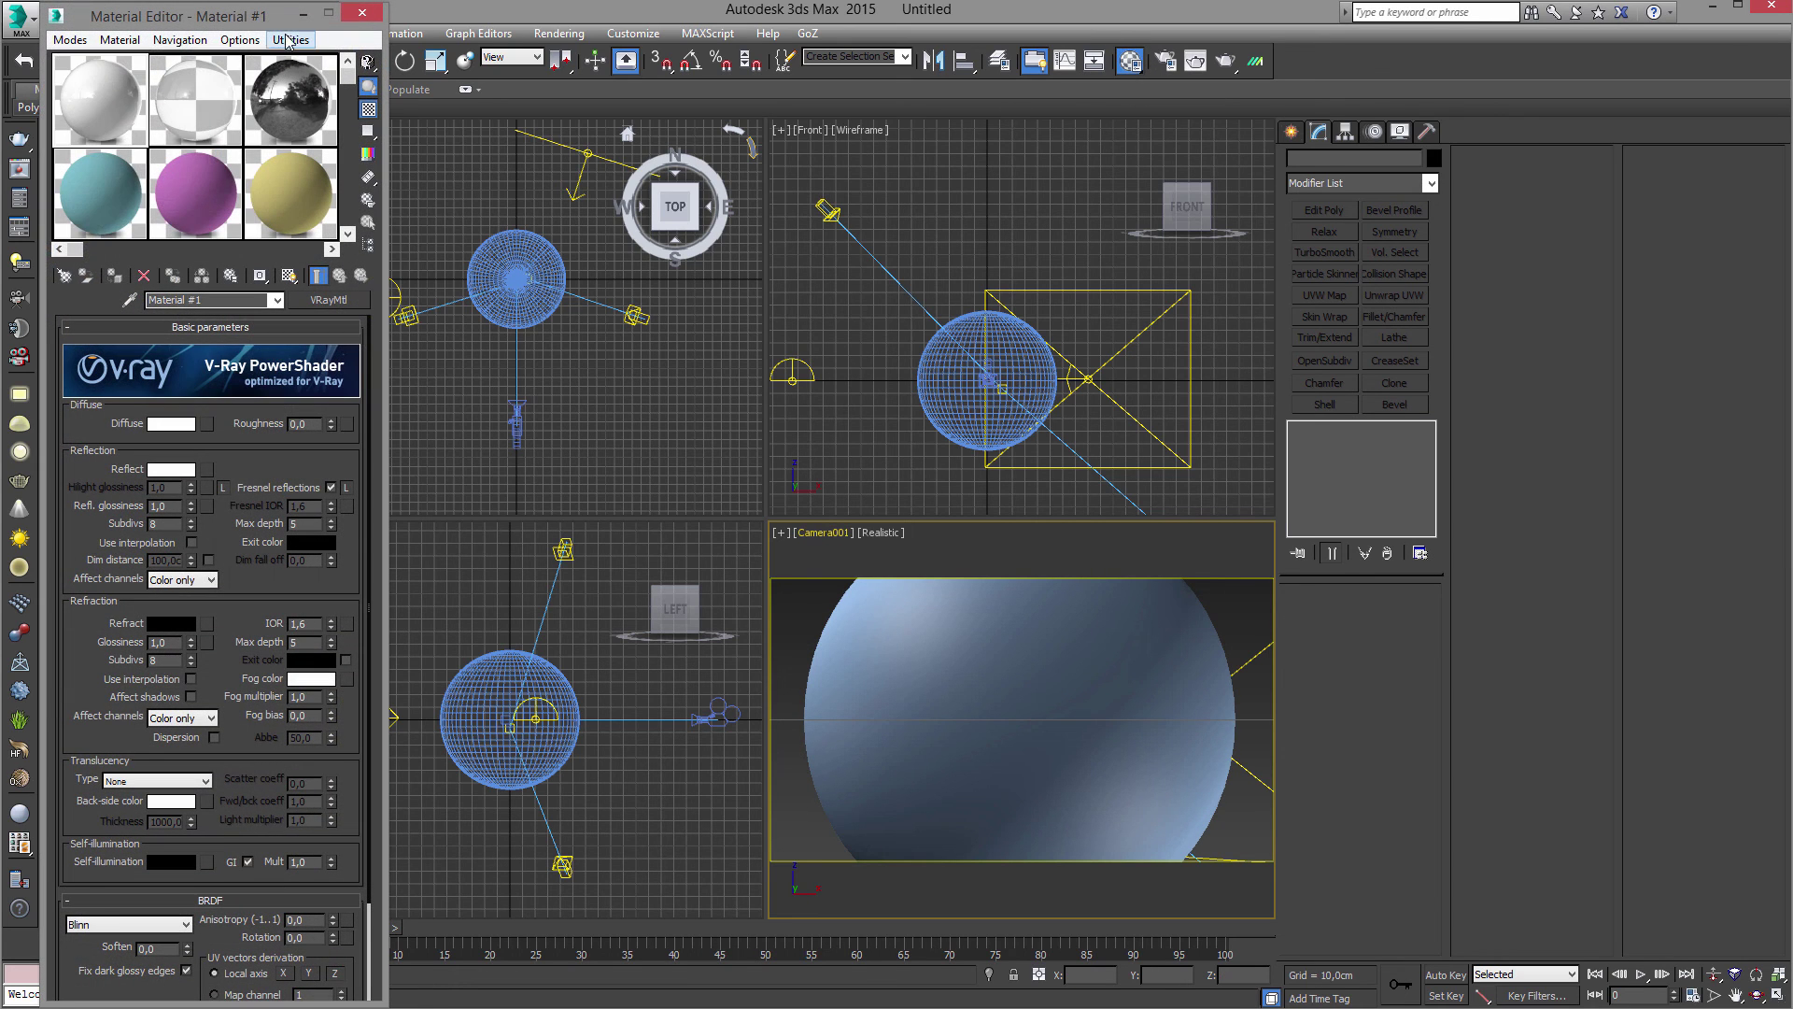
left_click(240, 39)
left_click(56, 232)
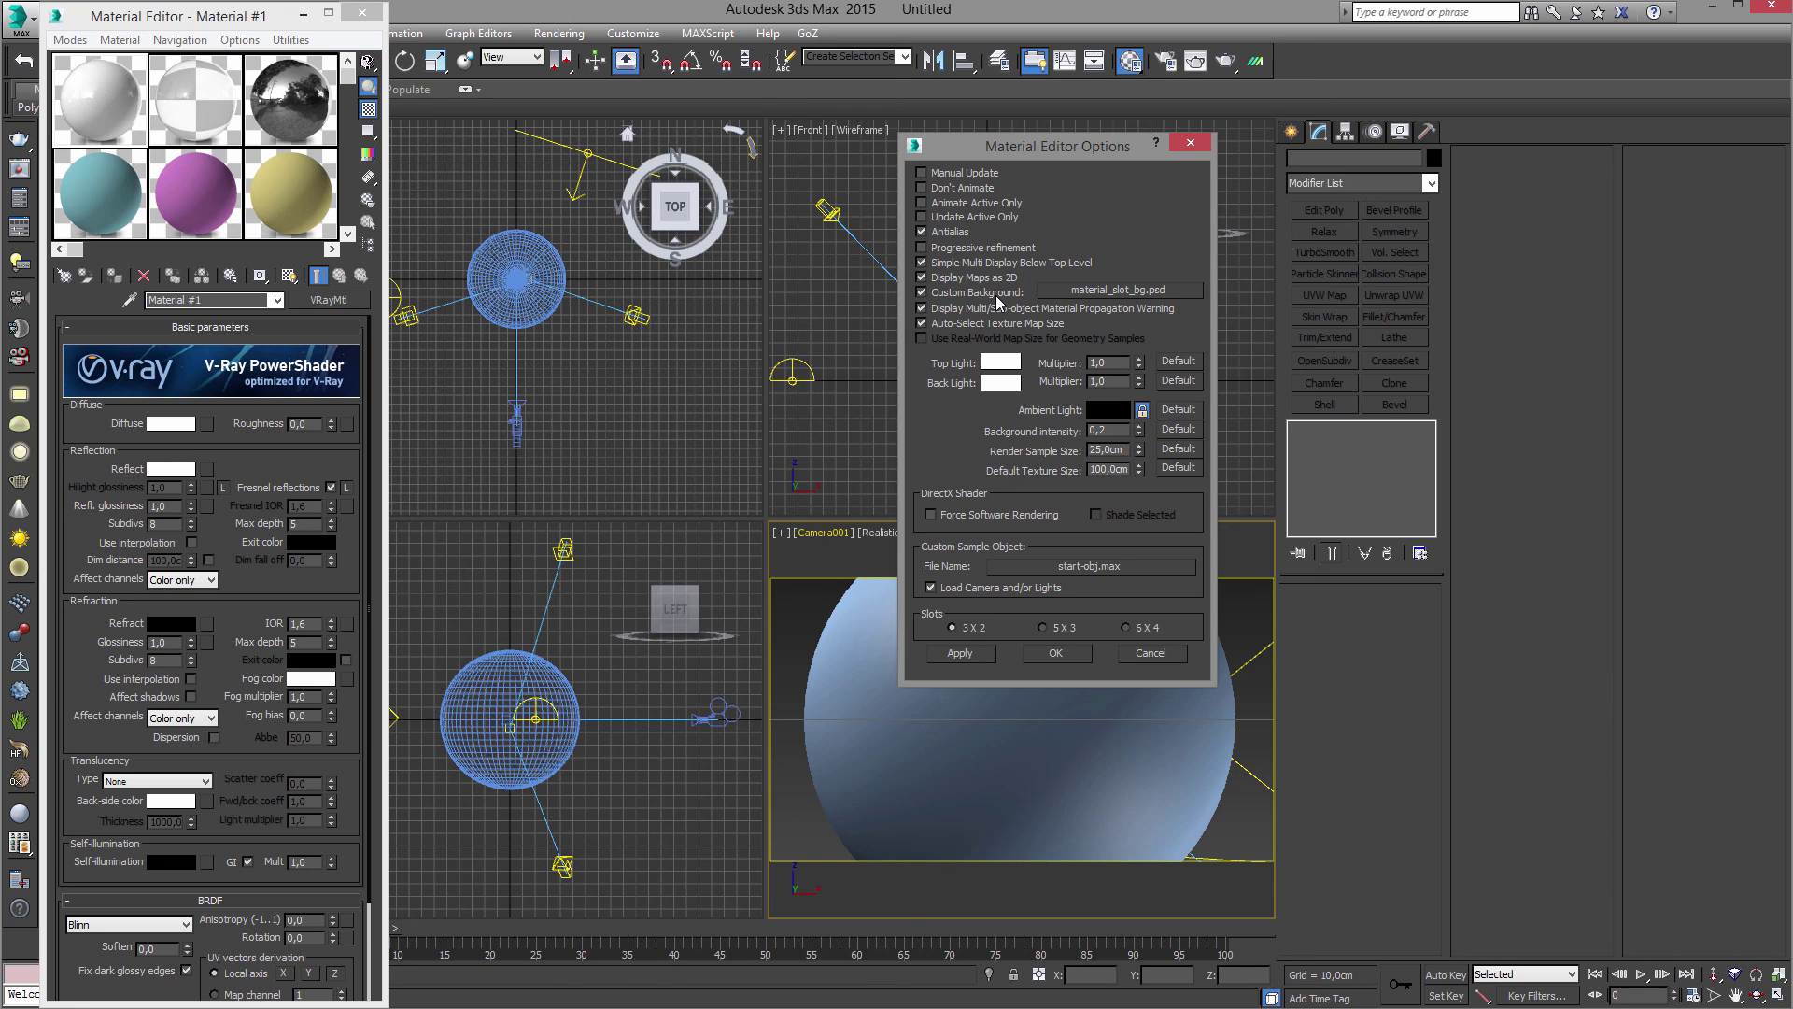
left_click(1055, 653)
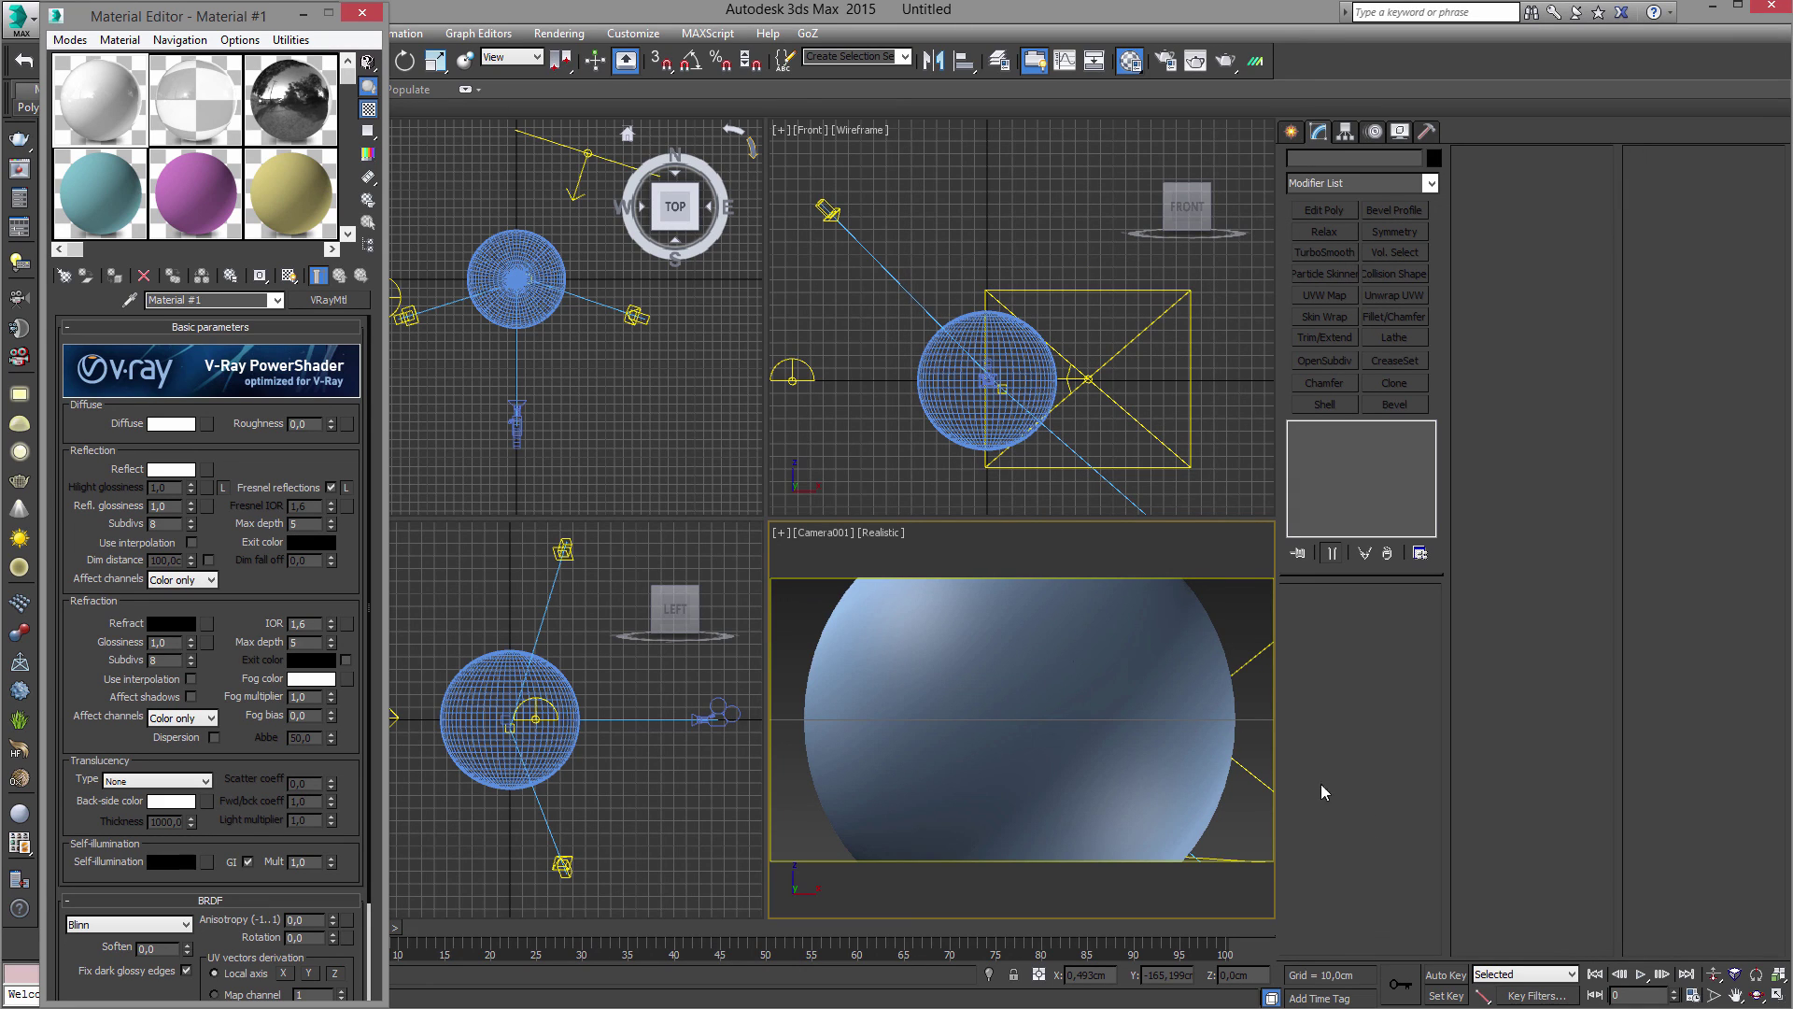